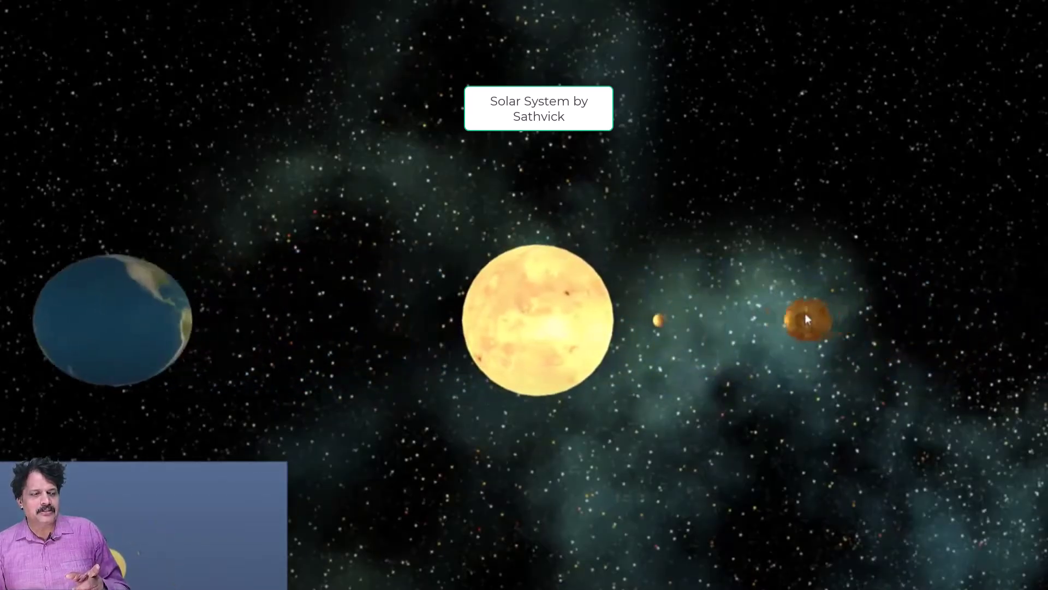
# Step: Focus the finished solar system demo on Venus and on the Moon beside Earth
pyautogui.click(806, 317)
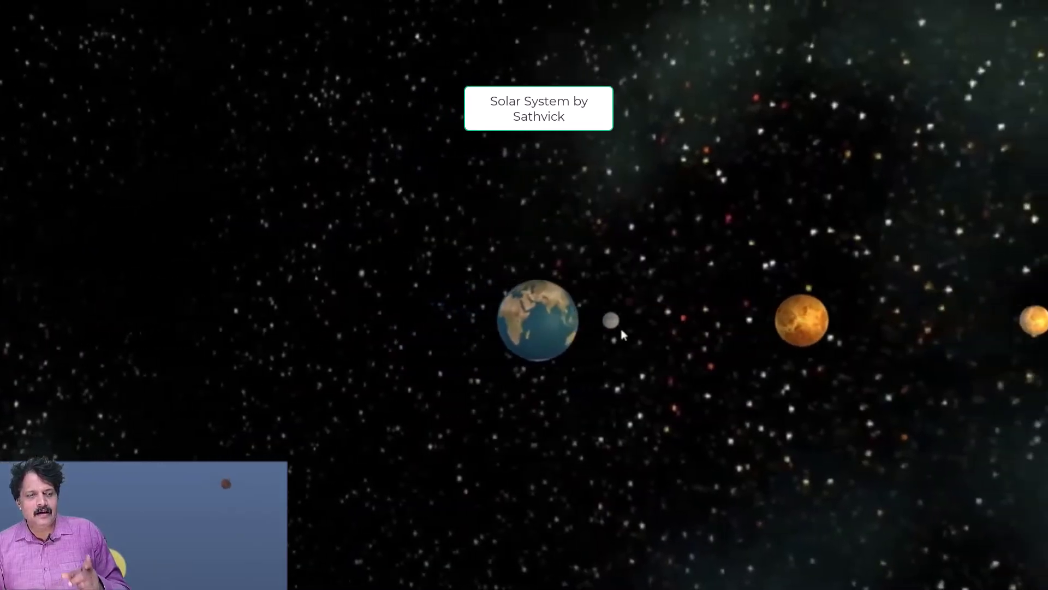
pyautogui.click(610, 323)
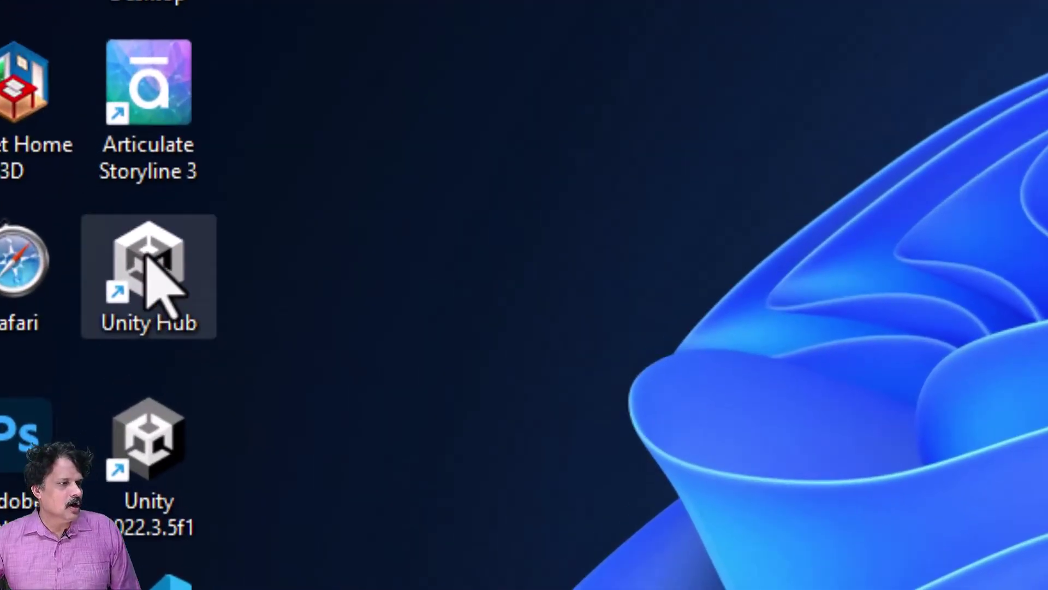
# Step: Launch Unity Hub and create a new 3D project named Solar_System in E:\Unity_projects
pyautogui.doubleClick(64, 238)
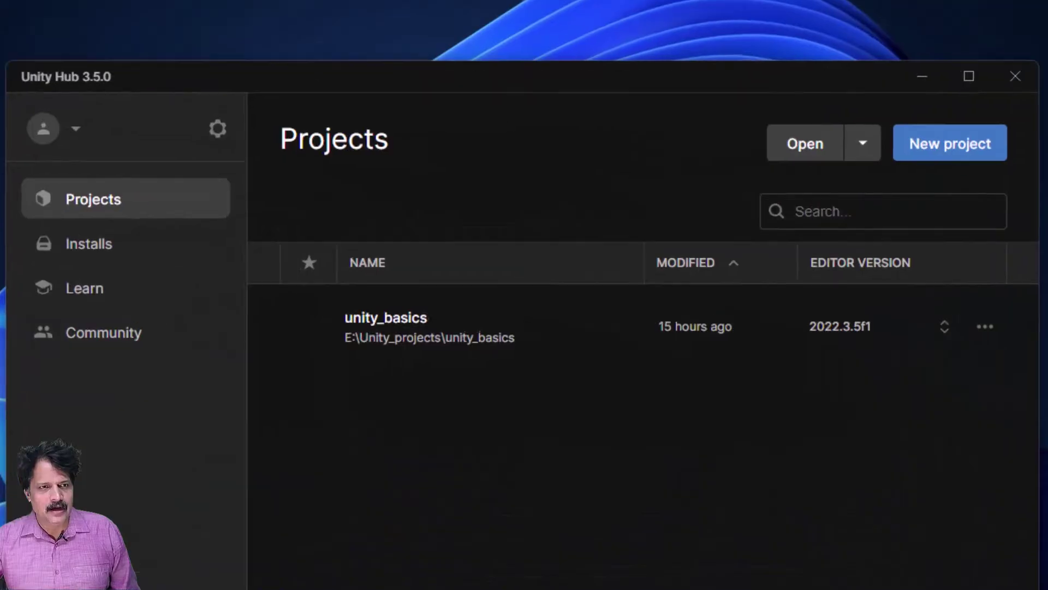
pyautogui.click(964, 144)
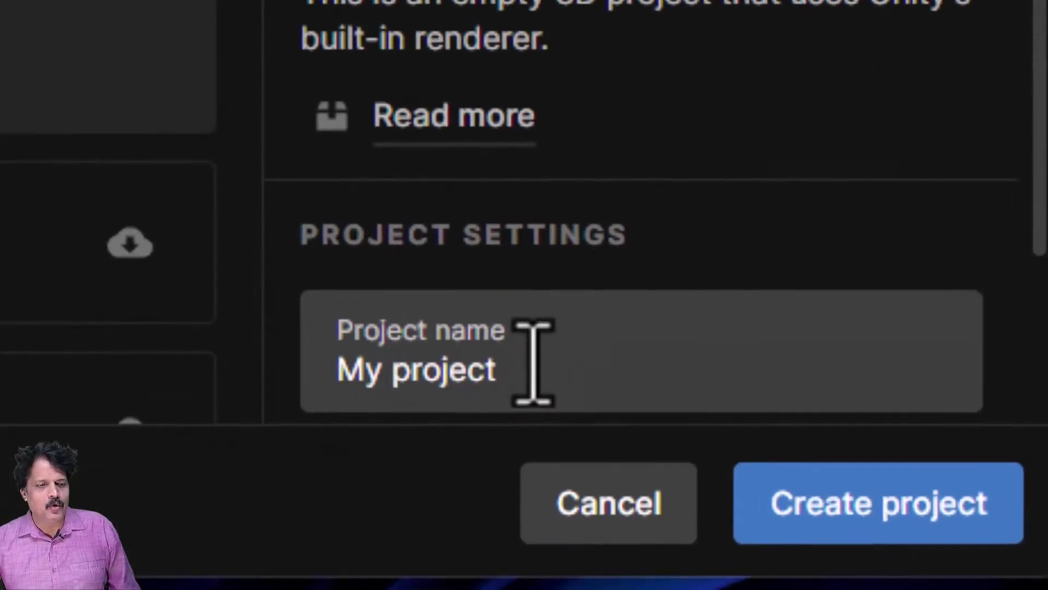
pyautogui.click(812, 580)
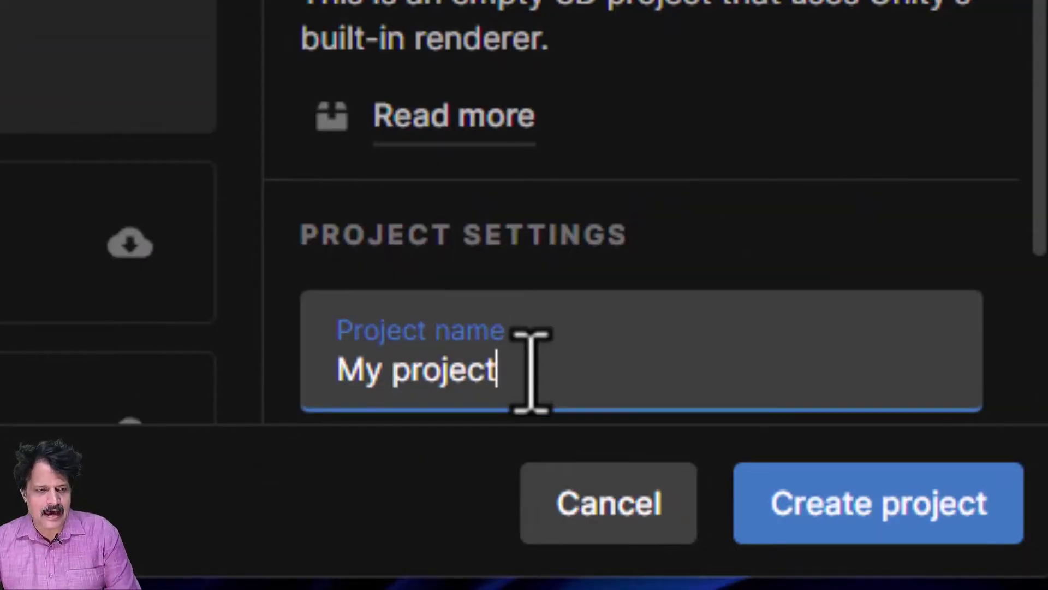
pyautogui.moveTo(531, 370); pyautogui.dragTo(322, 372)
pyautogui.write('Solar_S')
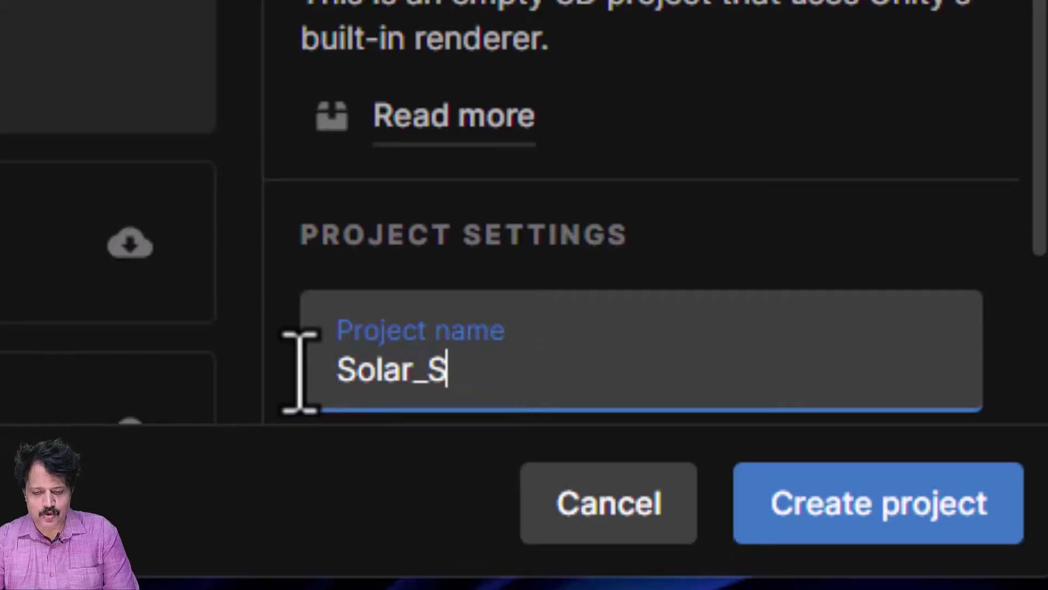
pyautogui.write('ystem')
pyautogui.scroll(-3, 491, 327)
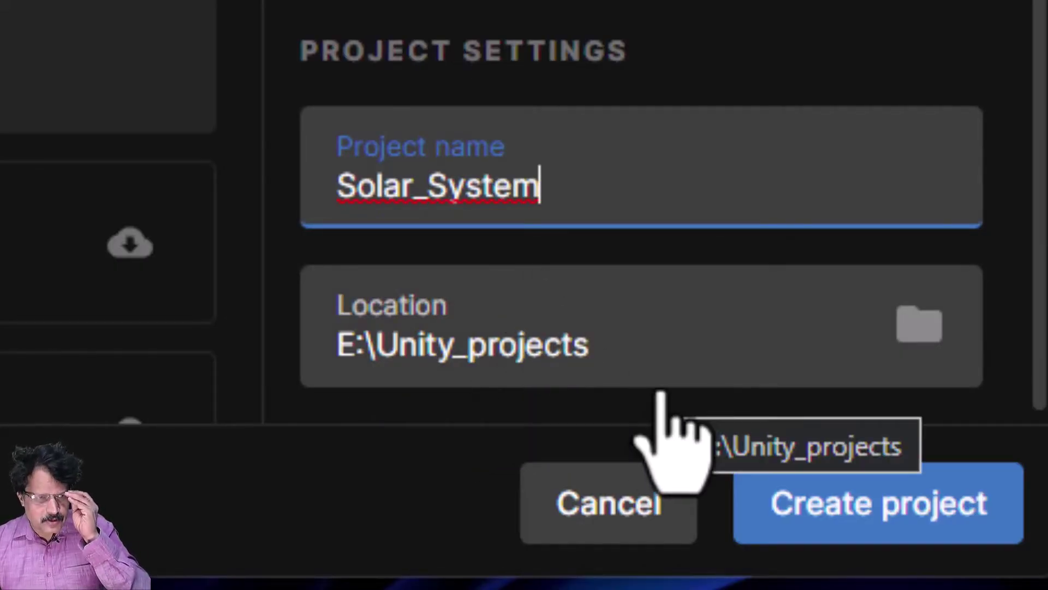
pyautogui.click(869, 534)
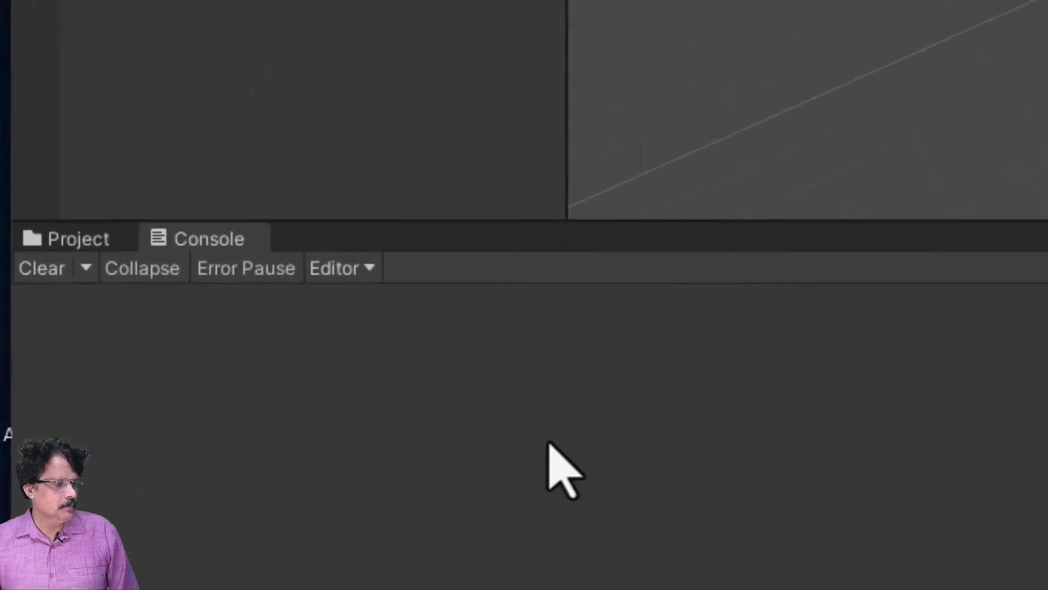
# Step: Rename the SampleScene asset in the project's Scenes folder as Solar_system
pyautogui.click(82, 199)
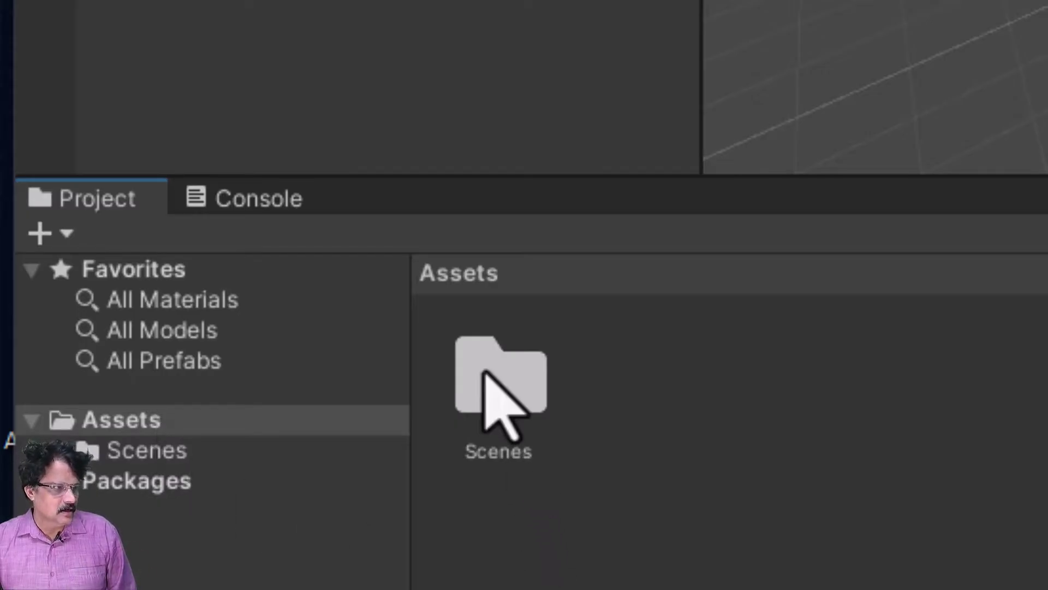
pyautogui.doubleClick(502, 404)
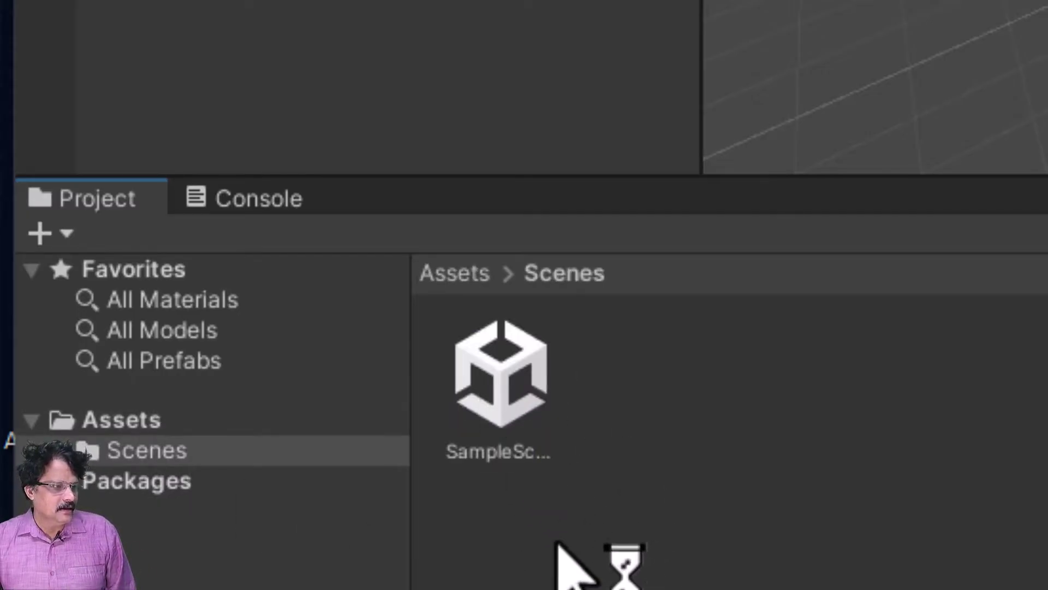
pyautogui.click(520, 415)
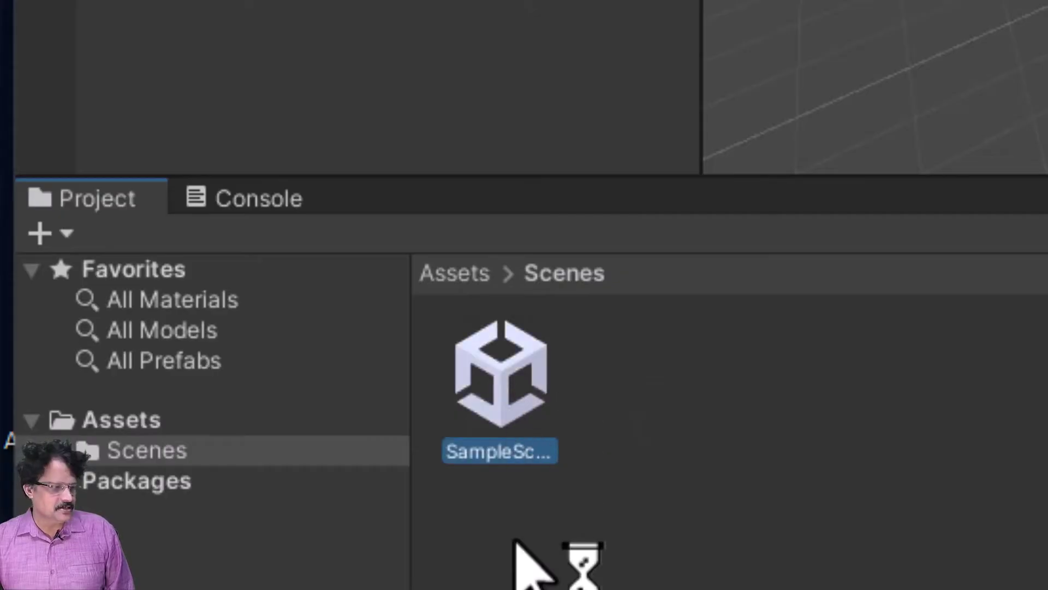
pyautogui.rightClick(494, 385)
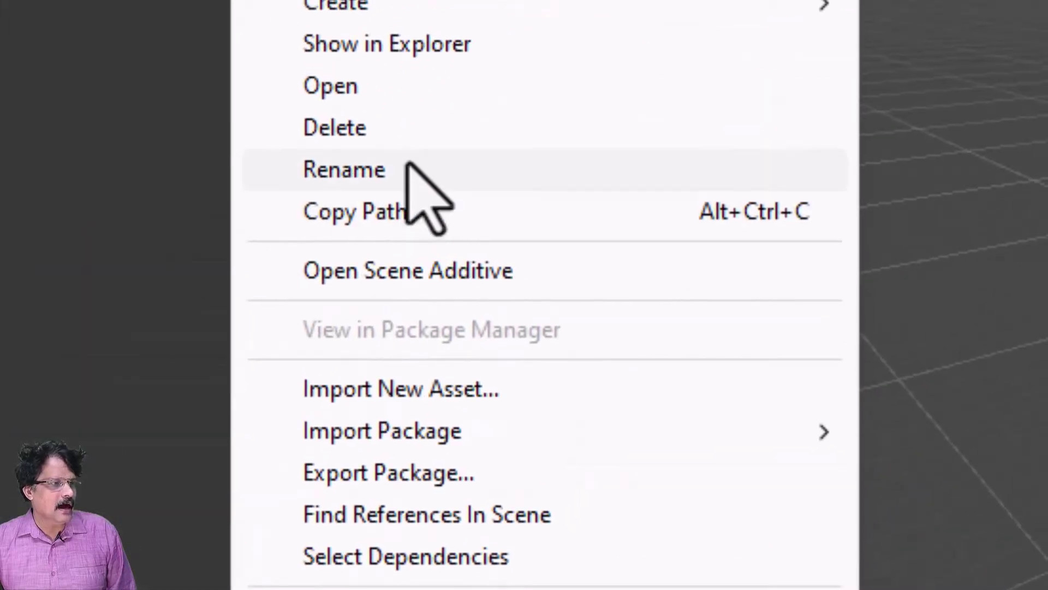
pyautogui.click(409, 167)
pyautogui.write('Solar_syst...')
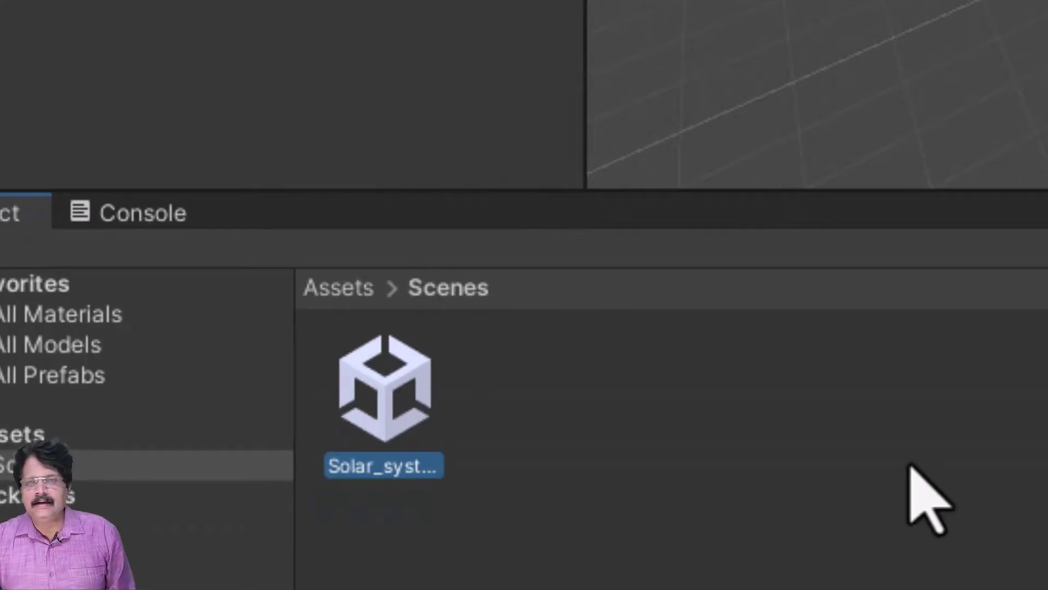
pyautogui.click(807, 515)
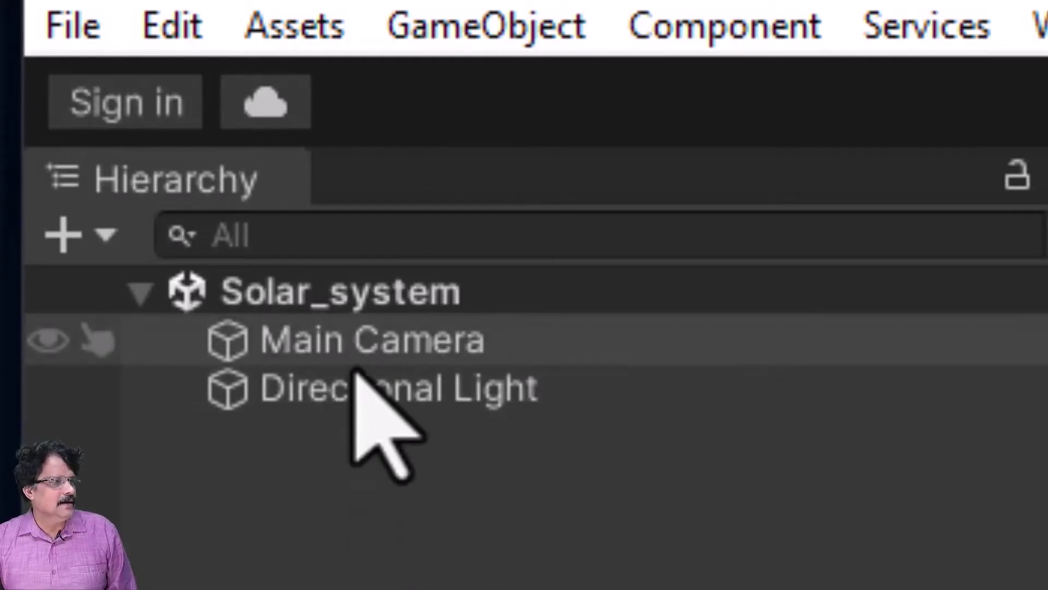
# Step: Inspect the Main Camera and the Directional Light of the Solar_system scene
pyautogui.click(359, 362)
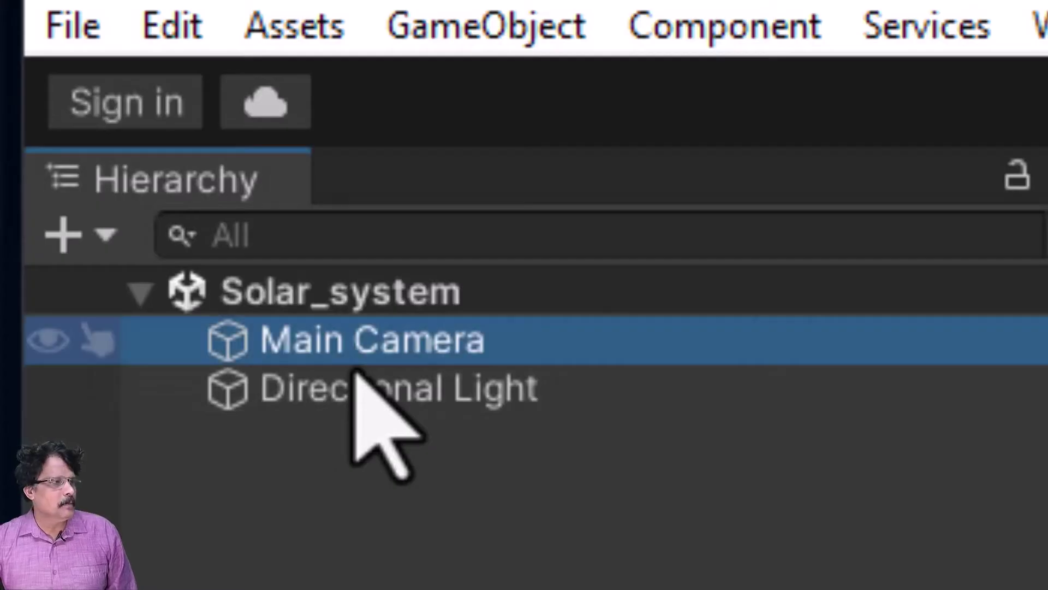
pyautogui.click(355, 405)
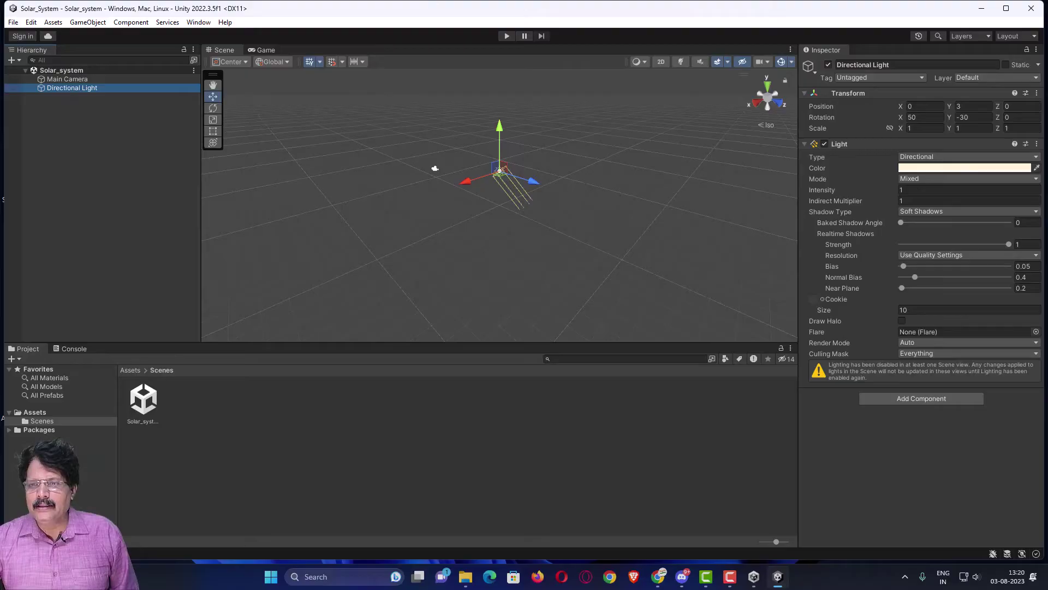
# Step: Switch to File Explorer and extract SolarSystemAssets.zip with WinRAR to H:\st_josephs_2023\04_solar_system\SolarSystemAssets, keeping the default extraction options
pyautogui.moveTo(1046, 187); pyautogui.dragTo(468, 145)
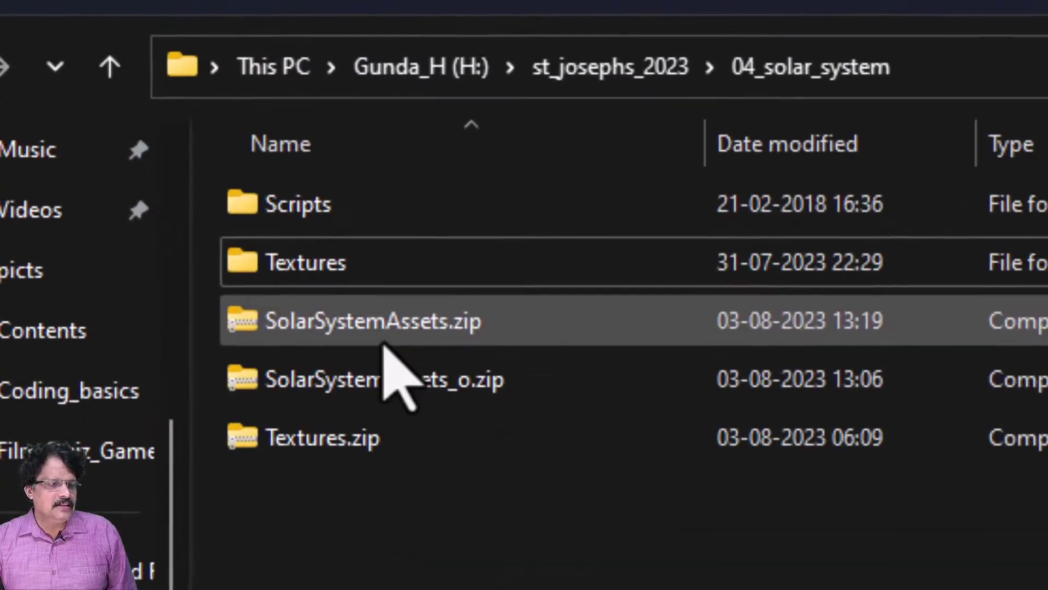
pyautogui.click(382, 281)
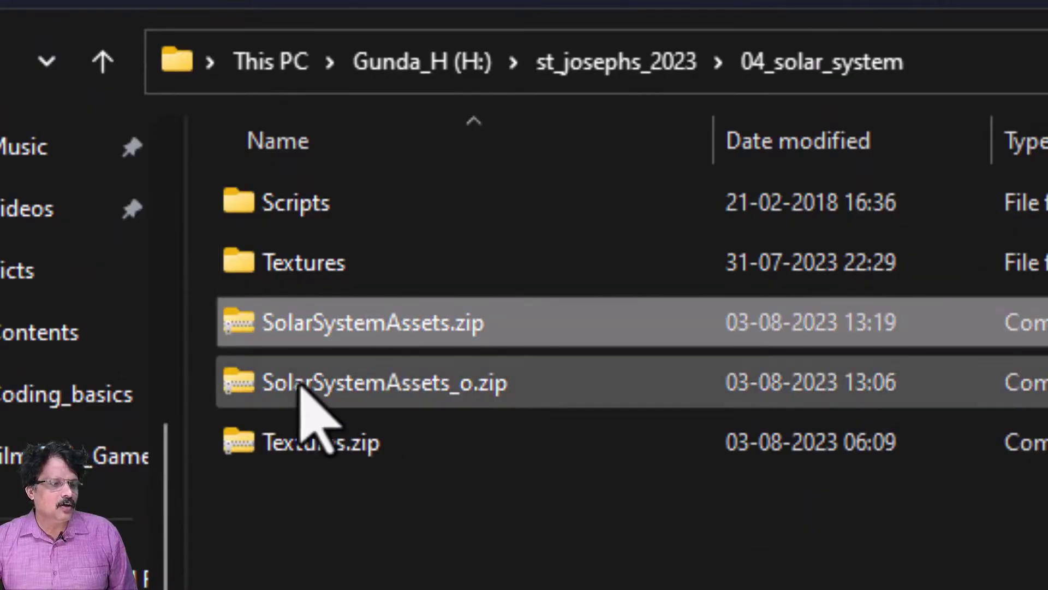
pyautogui.moveTo(398, 345)
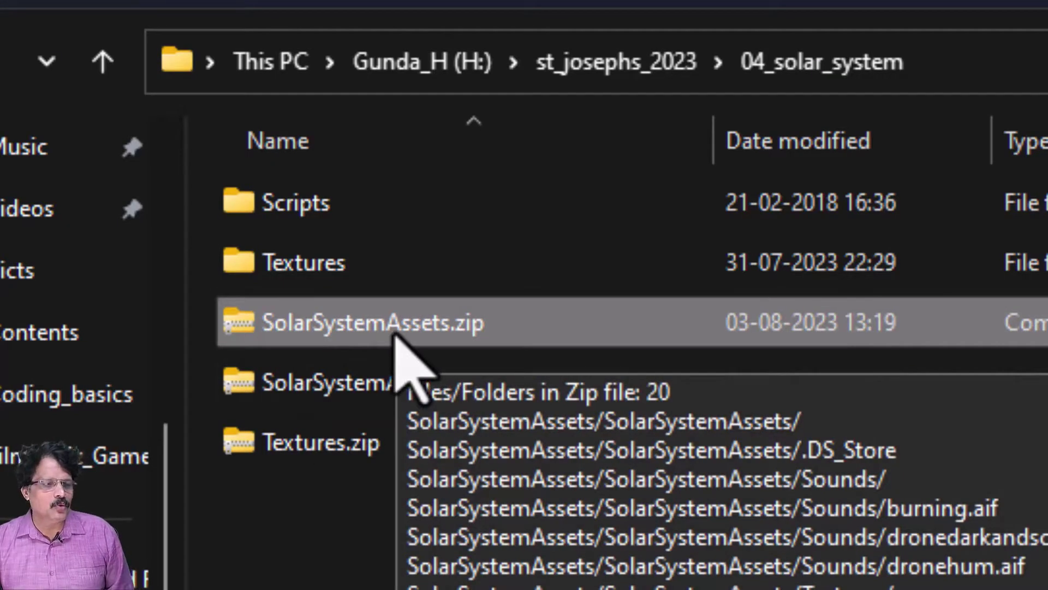
pyautogui.rightClick(395, 336)
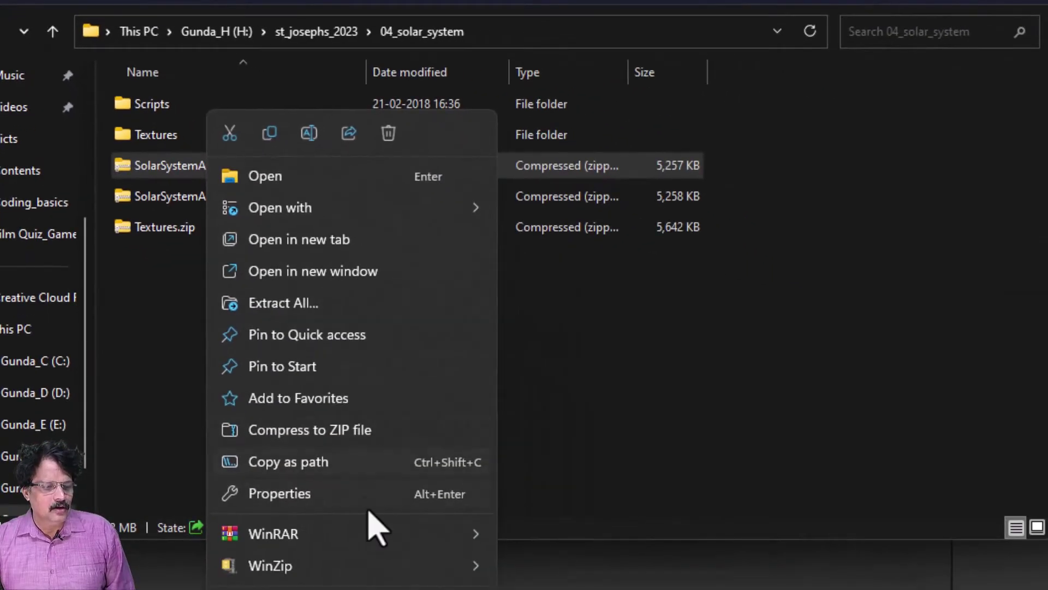
pyautogui.moveTo(378, 534)
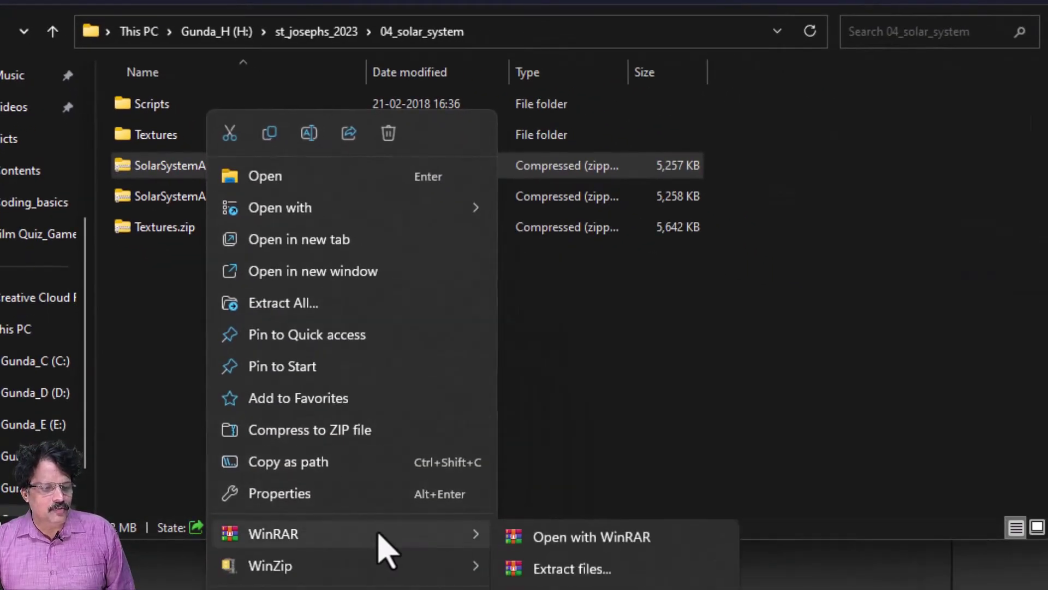
pyautogui.click(568, 568)
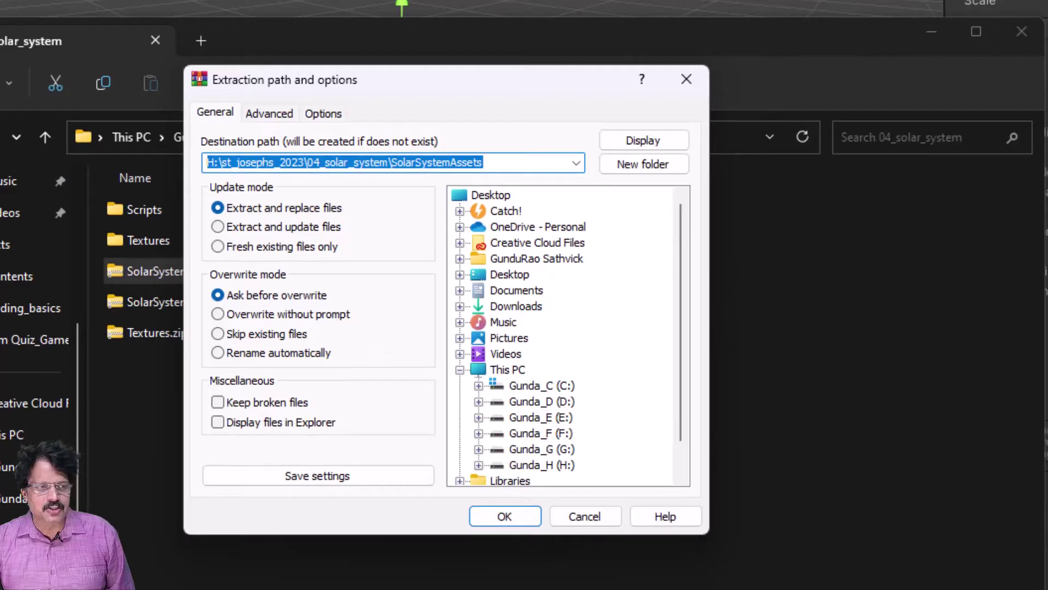
pyautogui.click(508, 522)
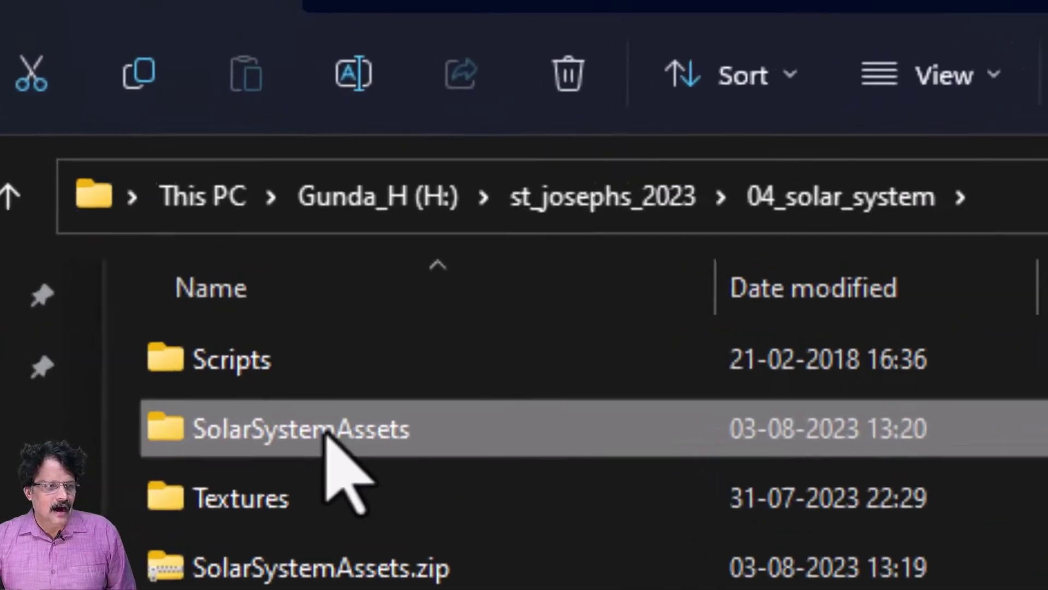
# Step: Open the nested SolarSystemAssets folders down to the innermost one and select its Sounds folder
pyautogui.doubleClick(186, 240)
pyautogui.doubleClick(412, 402)
pyautogui.doubleClick(433, 411)
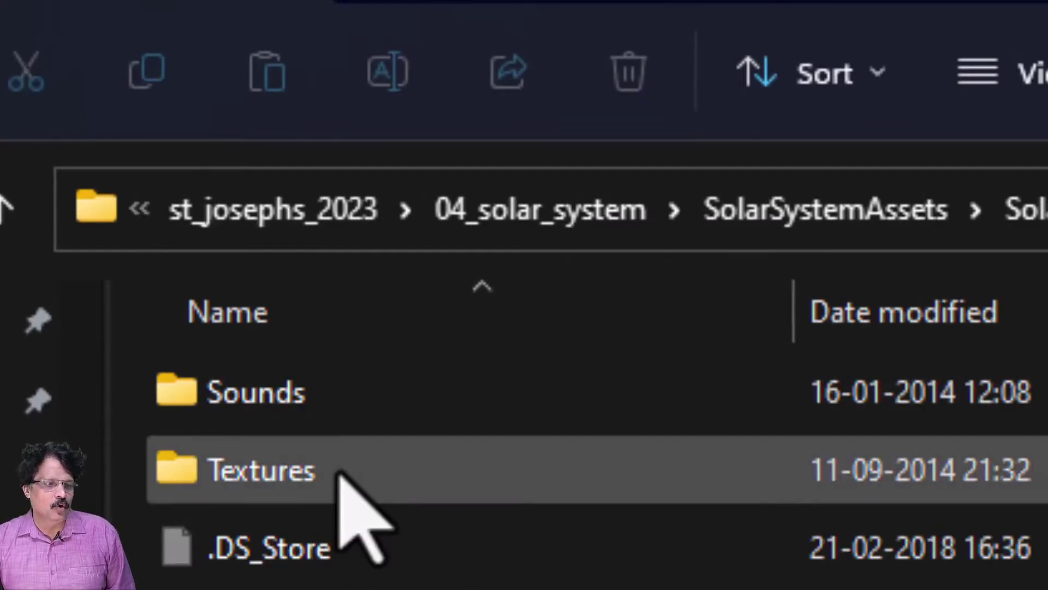
pyautogui.click(323, 377)
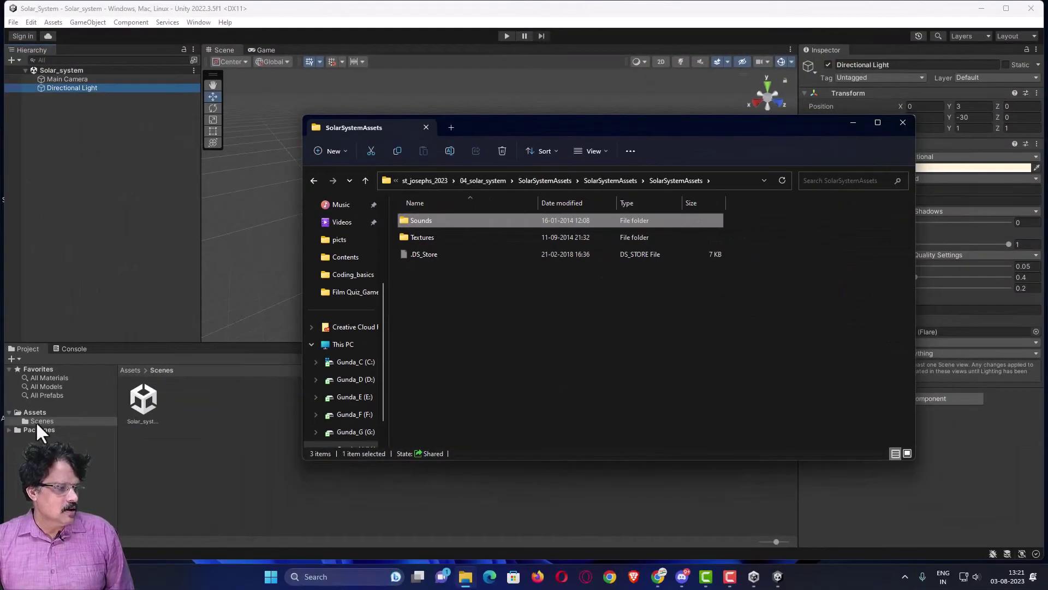
# Step: Import the Sounds folder from File Explorer into the Unity project's Assets folder
pyautogui.click(32, 412)
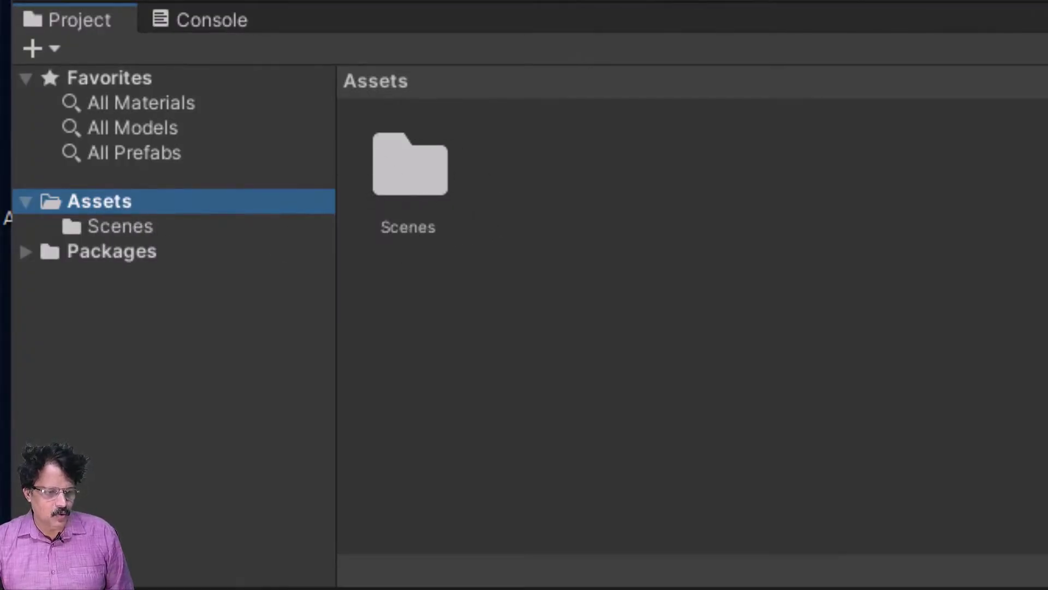
pyautogui.hotkey('alt', 'Tab')
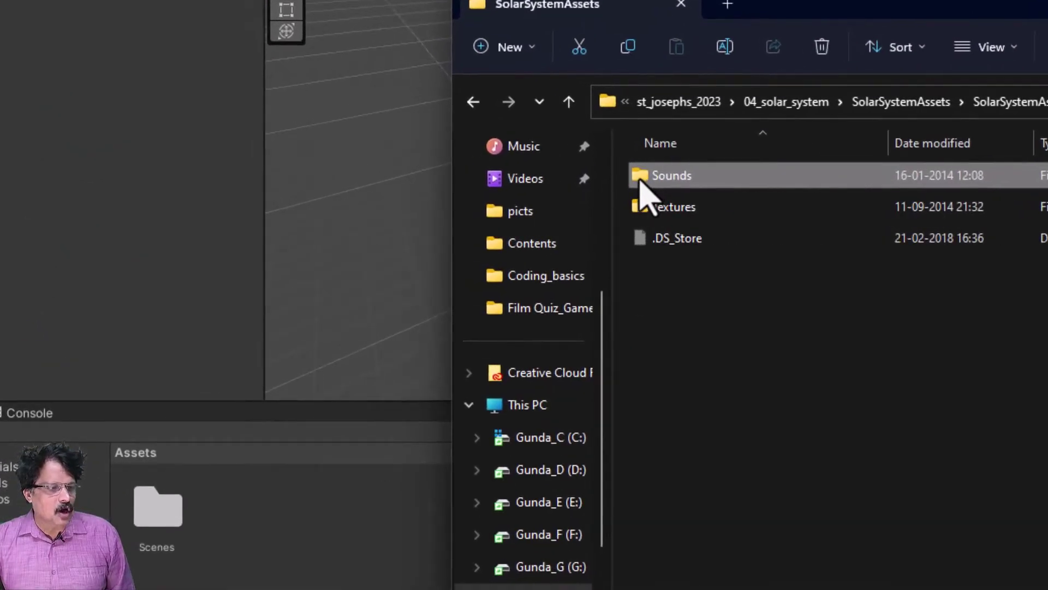
pyautogui.moveTo(647, 194); pyautogui.dragTo(378, 589)
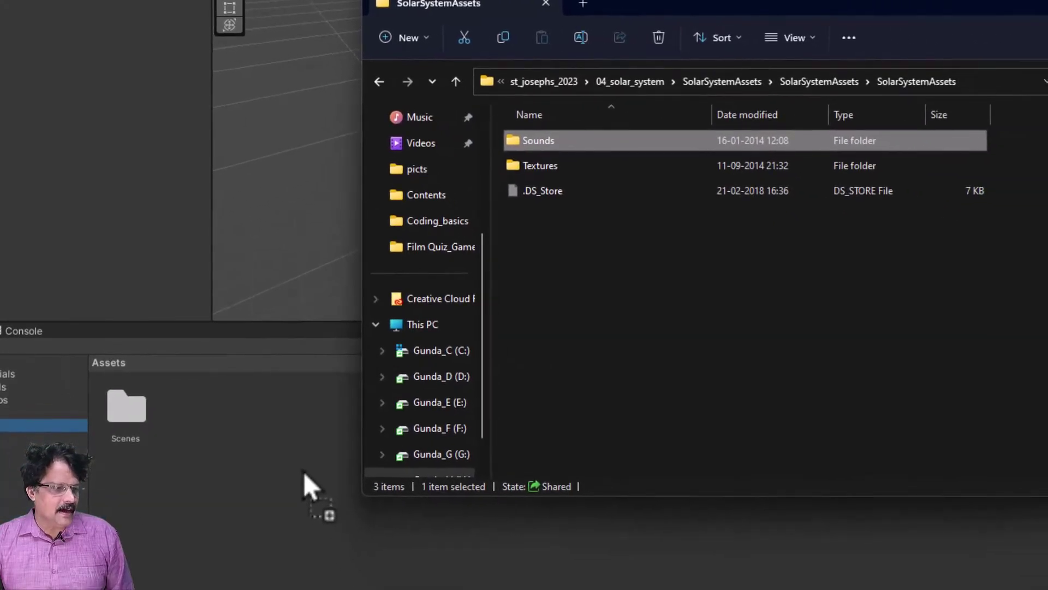
pyautogui.moveTo(304, 472); pyautogui.dragTo(304, 471)
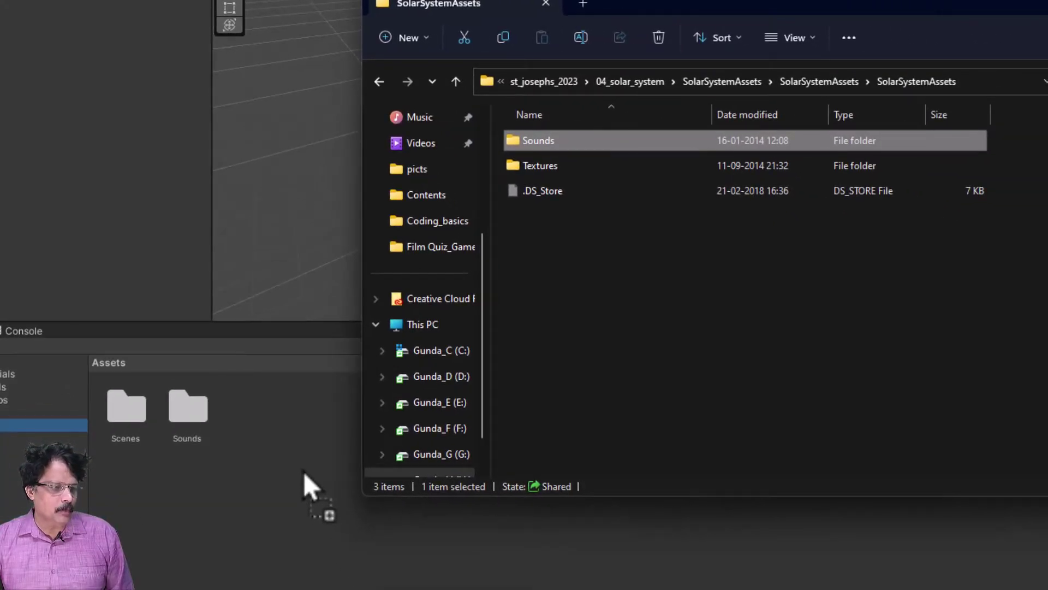
pyautogui.moveTo(628, 9); pyautogui.dragTo(903, 101)
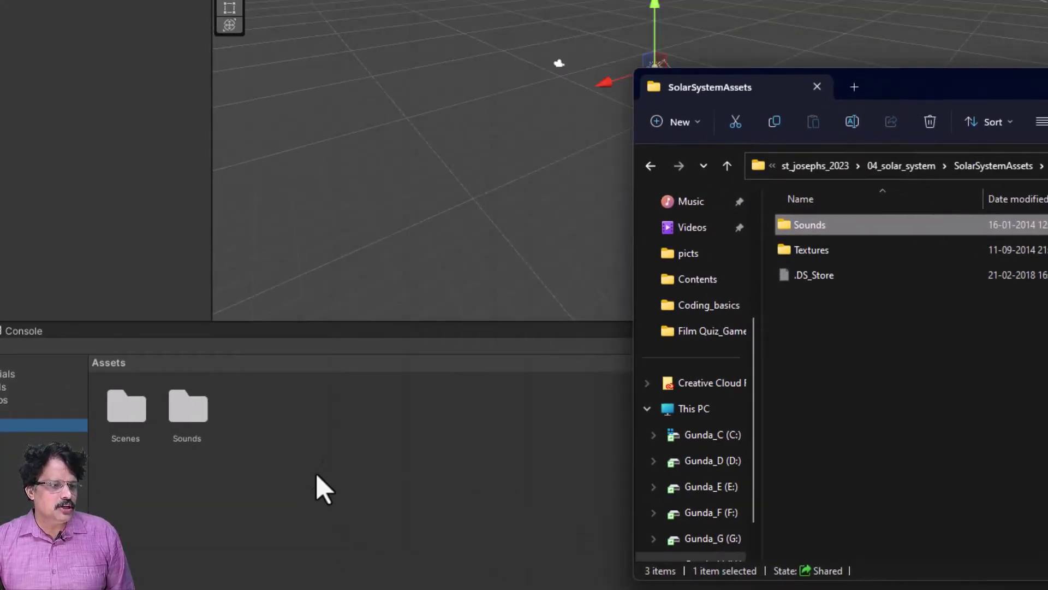
# Step: Check the audio clips in the imported Sounds folder in Unity and return to the Assets folder
pyautogui.click(324, 497)
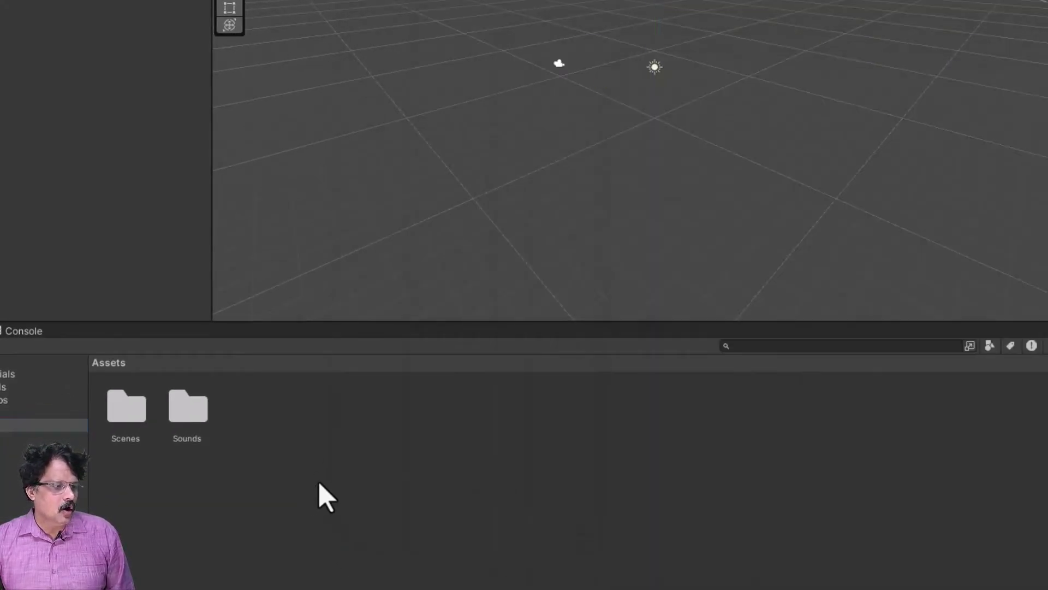
pyautogui.doubleClick(188, 415)
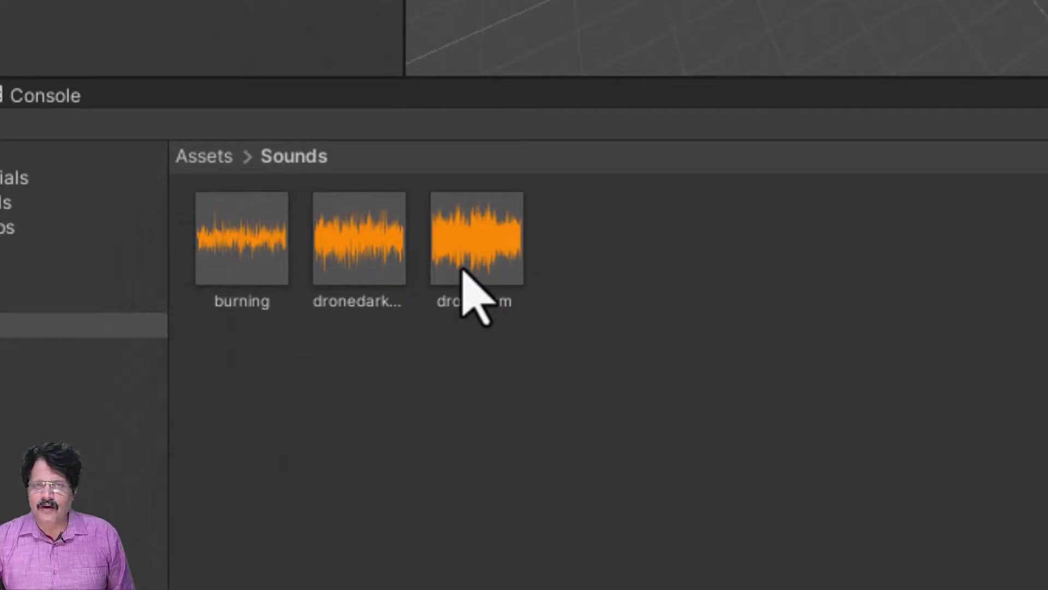
pyautogui.click(55, 276)
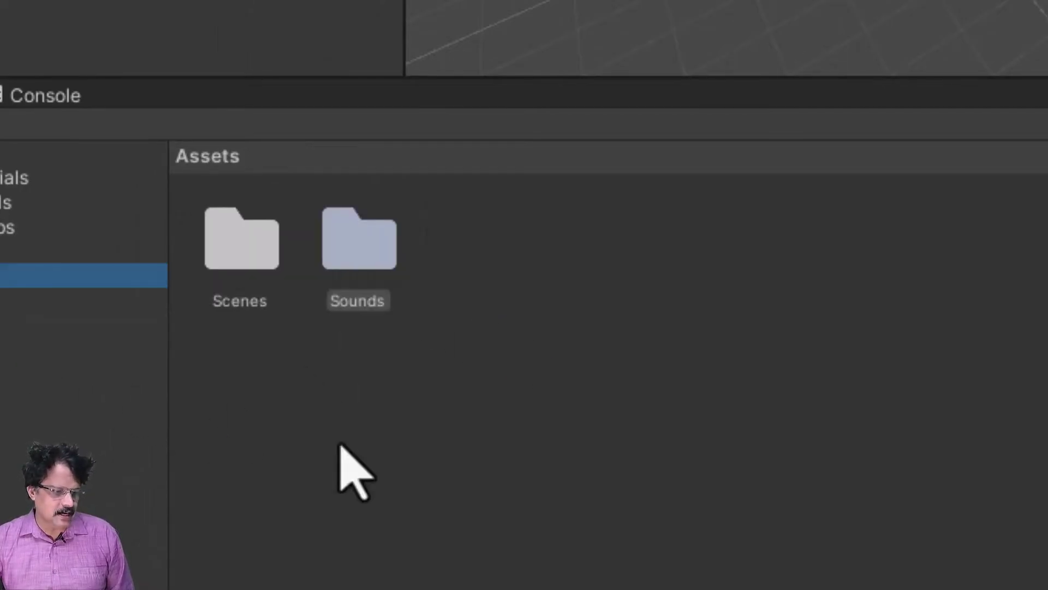
# Step: Import the Textures folder from File Explorer into the Unity project's Assets folder, check its images and return to Assets
pyautogui.click(678, 556)
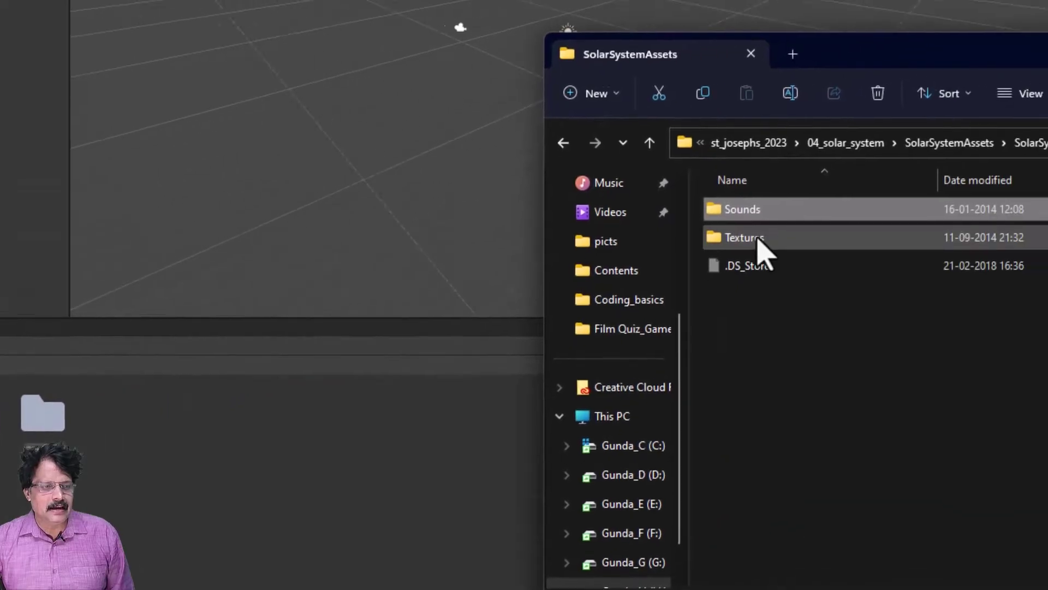
pyautogui.click(923, 209)
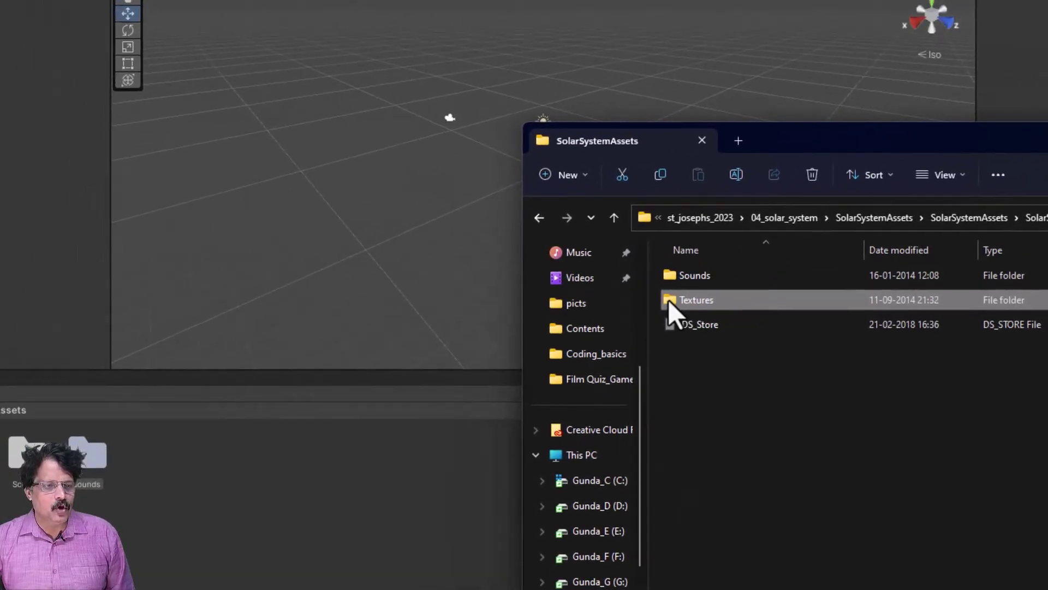
pyautogui.moveTo(338, 509); pyautogui.dragTo(337, 510)
pyautogui.click(336, 510)
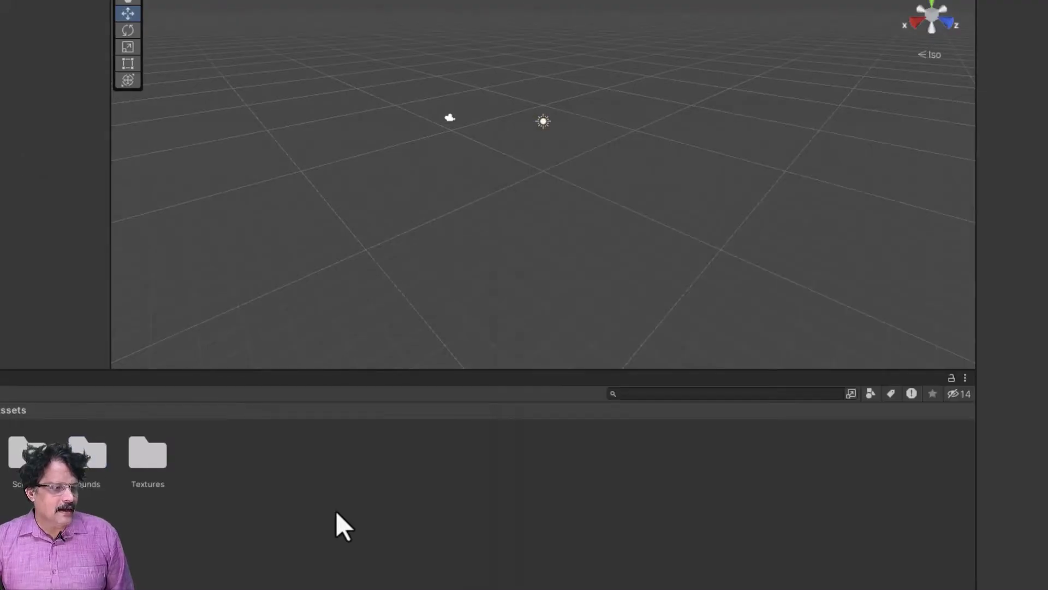
pyautogui.doubleClick(148, 456)
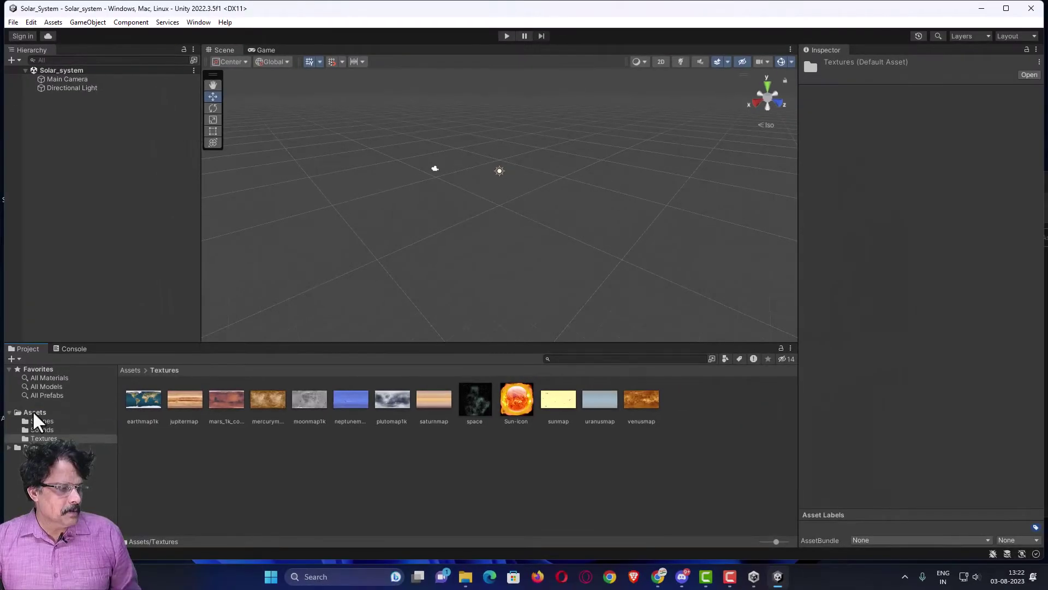
pyautogui.click(32, 411)
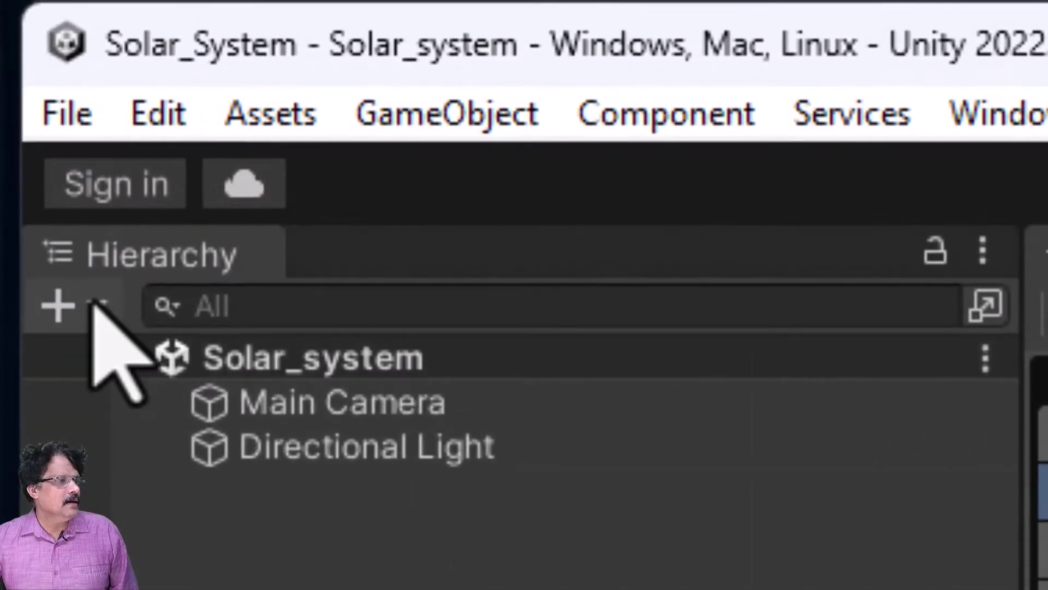
# Step: Create a 3D sphere named Sun at the origin and set its scale to 1.5 on X, Y and Z
pyautogui.click(52, 166)
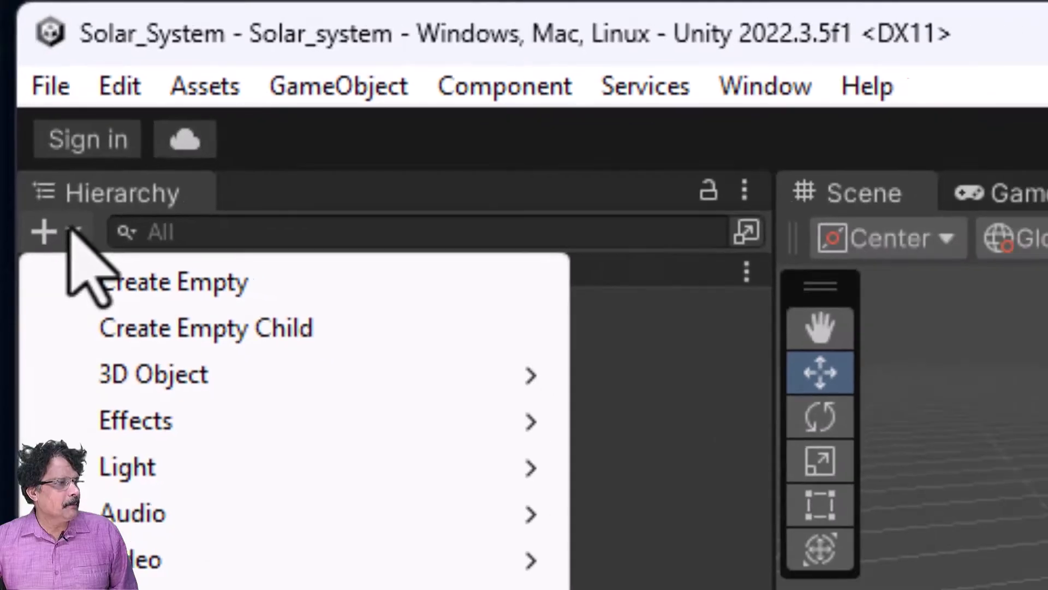
pyautogui.moveTo(118, 390)
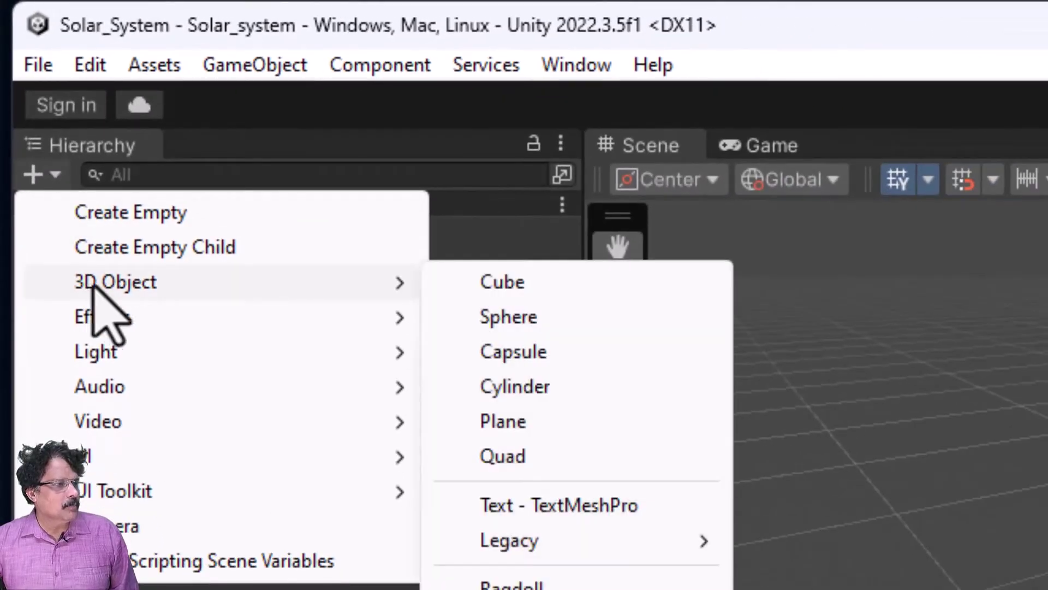
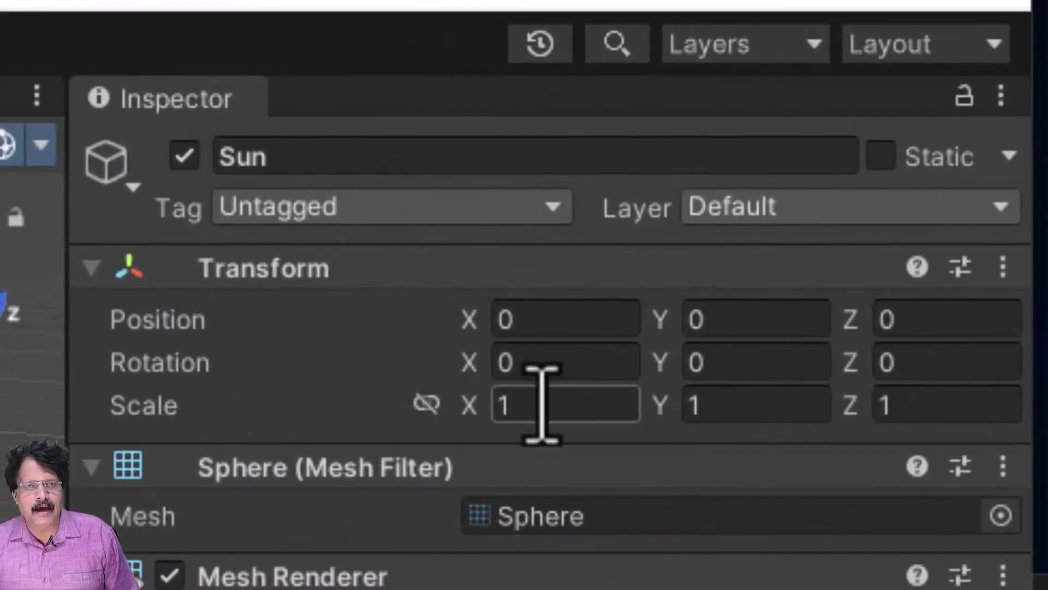
pyautogui.click(542, 404)
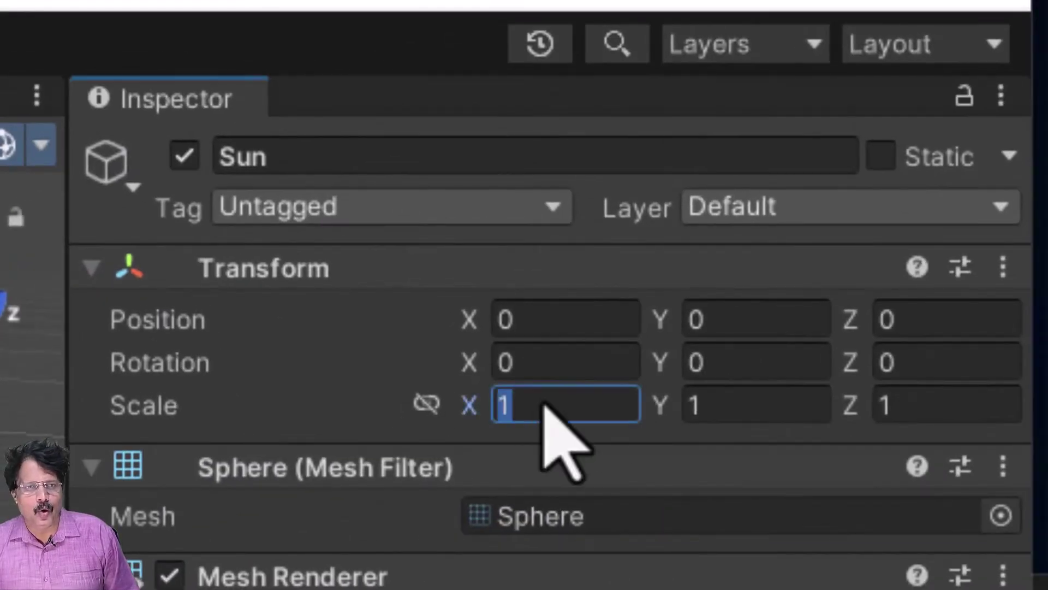
pyautogui.write('1.5')
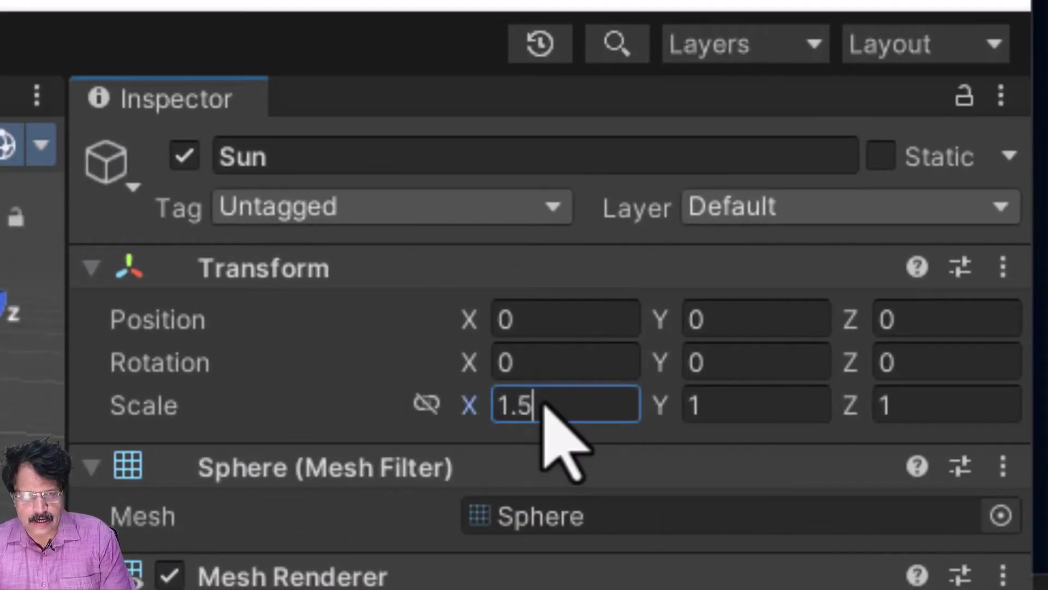
pyautogui.press('Tab')
pyautogui.write('1.5')
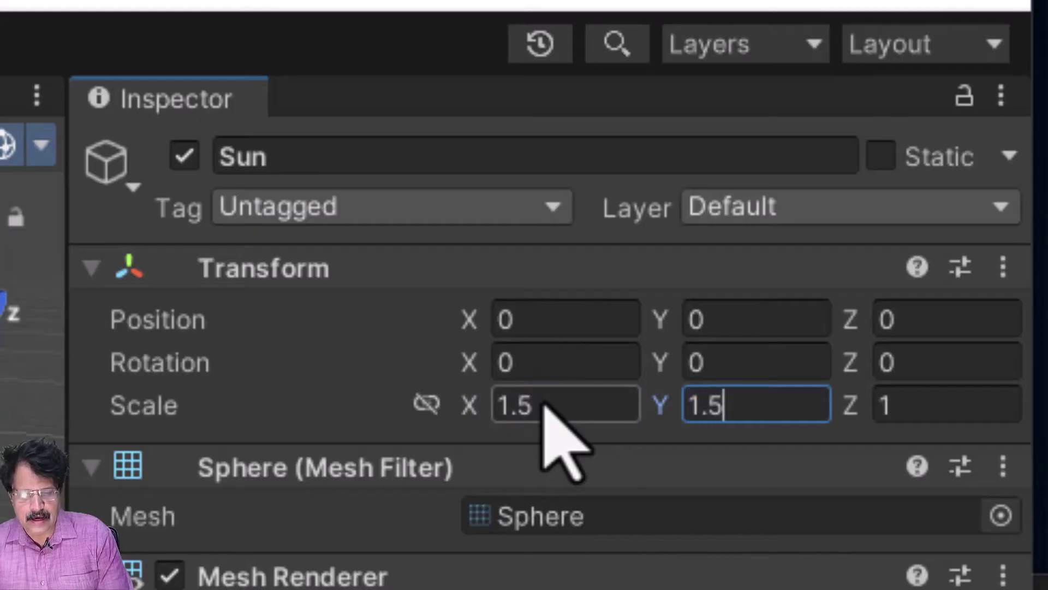
pyautogui.press('Tab')
pyautogui.write('1.5')
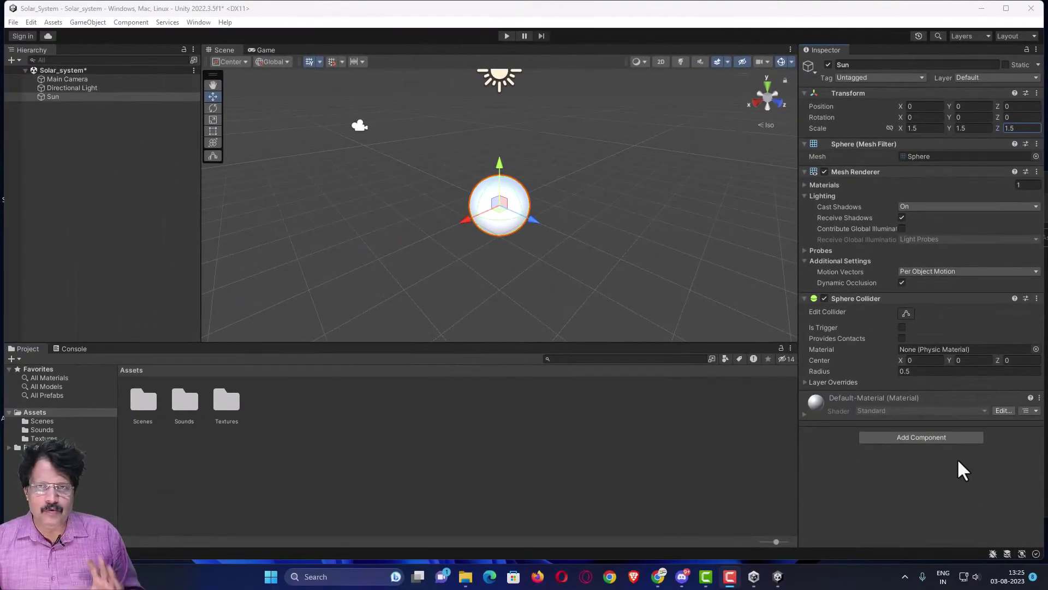
# Step: Create a folder named Prefabs in Assets and store the Sun object in it as a prefab
pyautogui.click(27, 413)
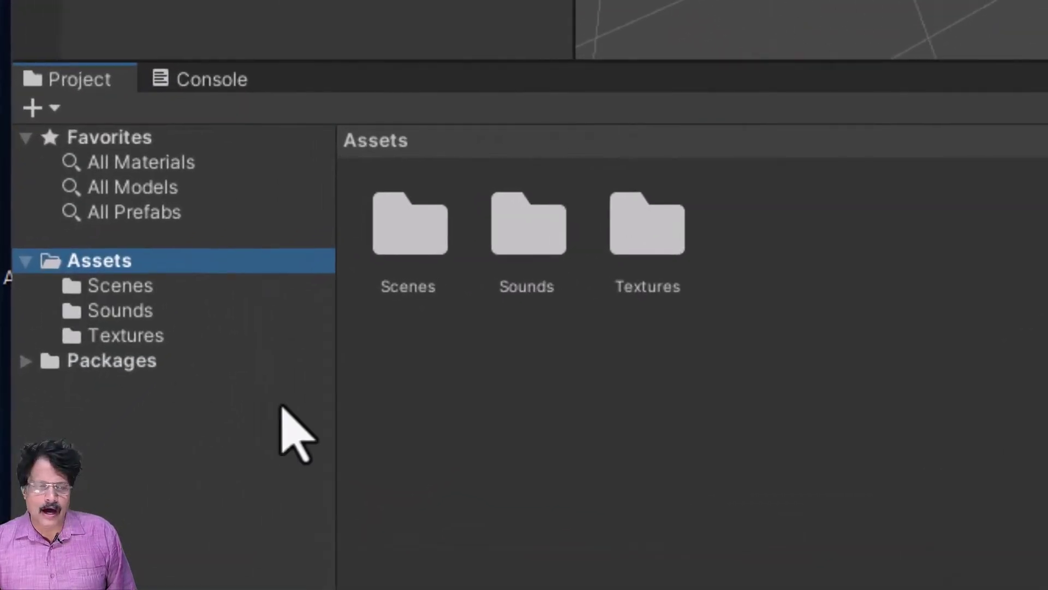
pyautogui.rightClick(459, 424)
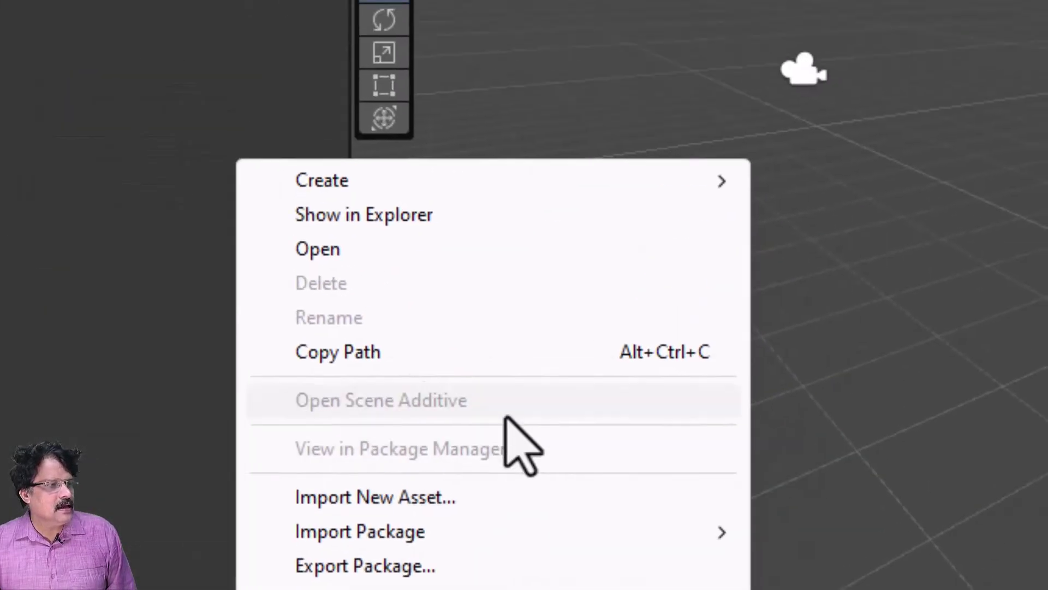
pyautogui.moveTo(479, 229)
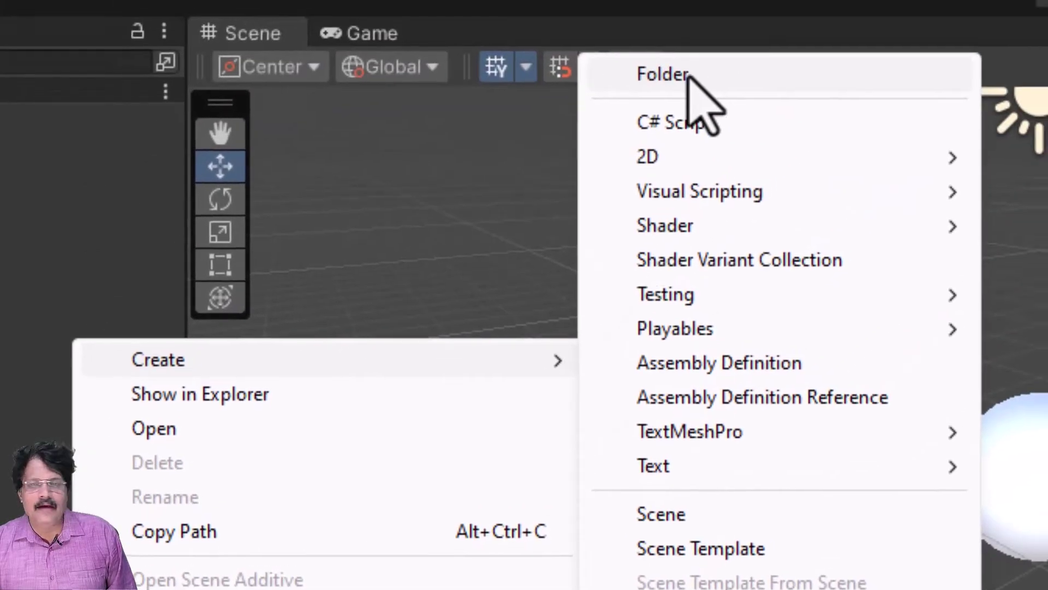
pyautogui.click(712, 50)
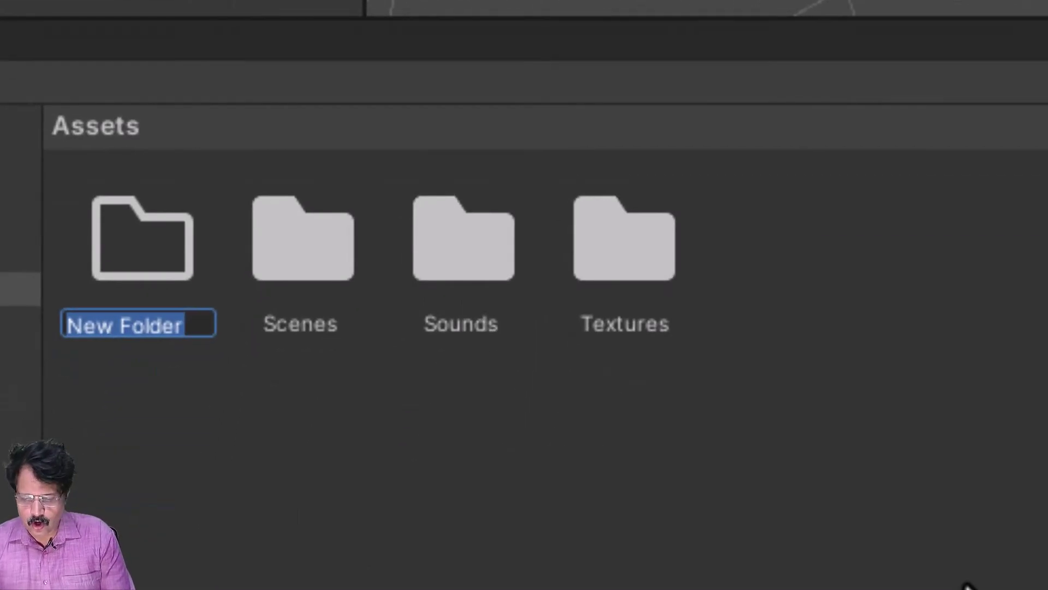
pyautogui.write('Prefabe')
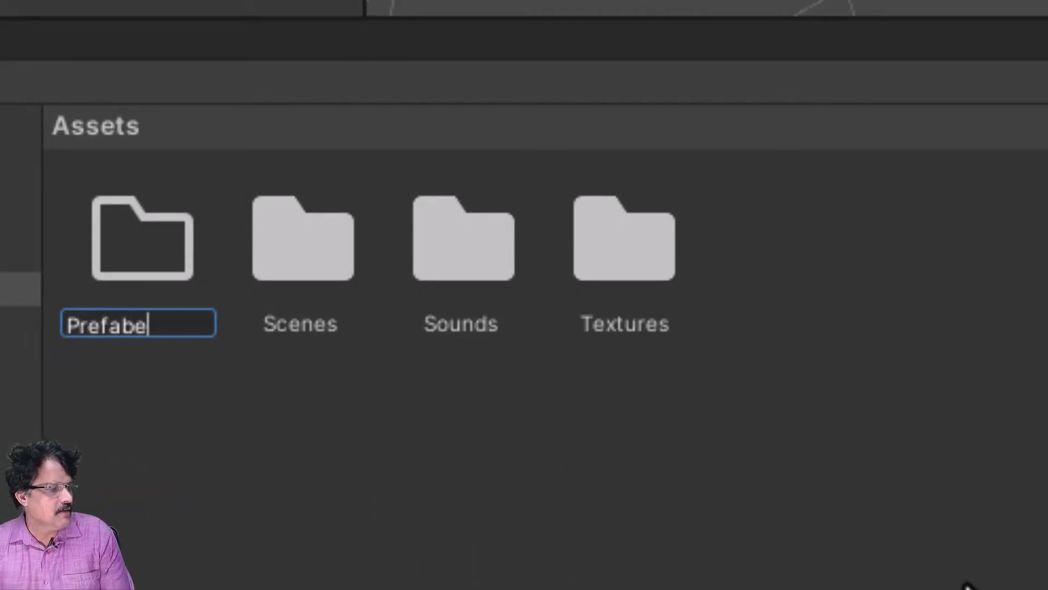
pyautogui.press('BackSpace')
pyautogui.write('s')
pyautogui.press('Return')
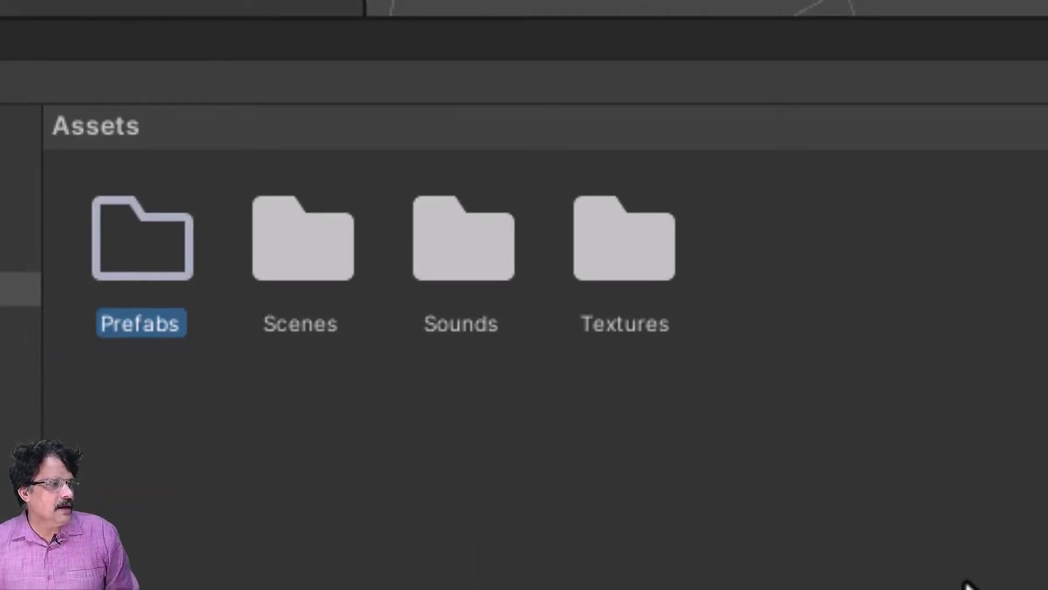
pyautogui.doubleClick(130, 250)
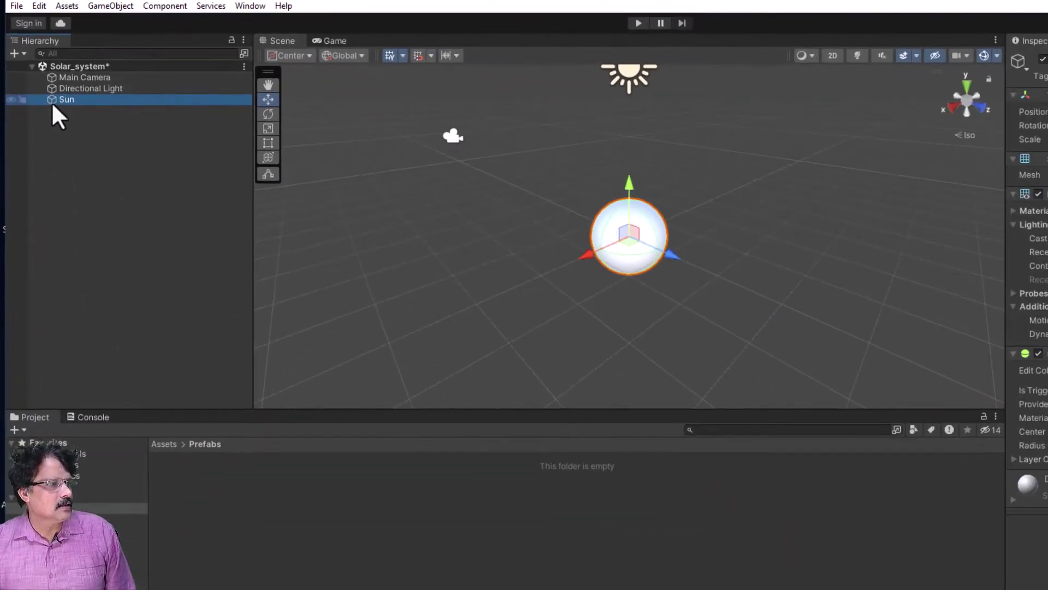
pyautogui.moveTo(51, 100); pyautogui.dragTo(169, 490)
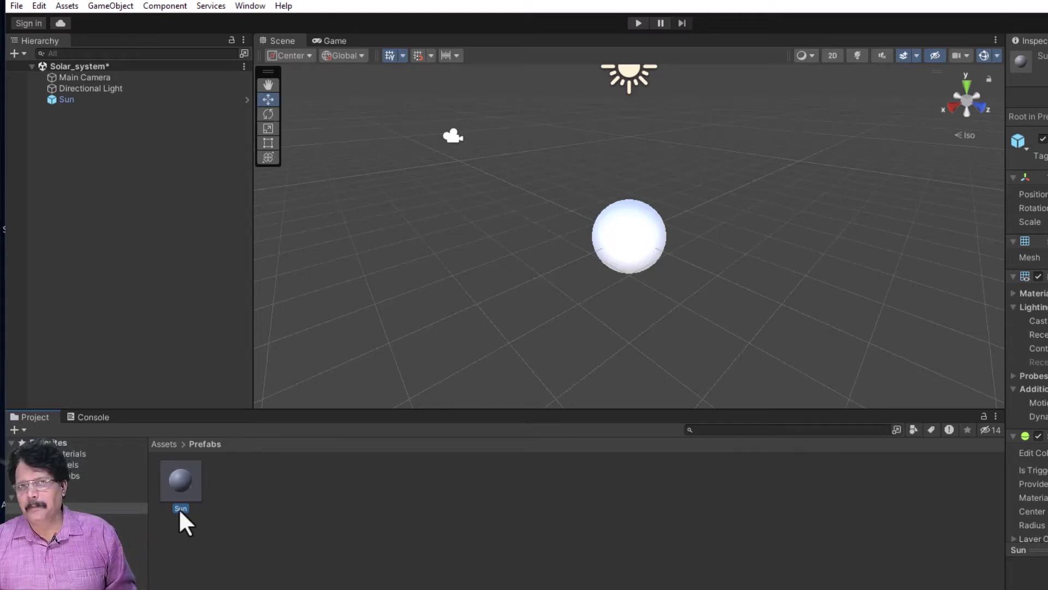
# Step: Duplicate the Sun object in the scene and rename the copy Mercury
pyautogui.click(53, 100)
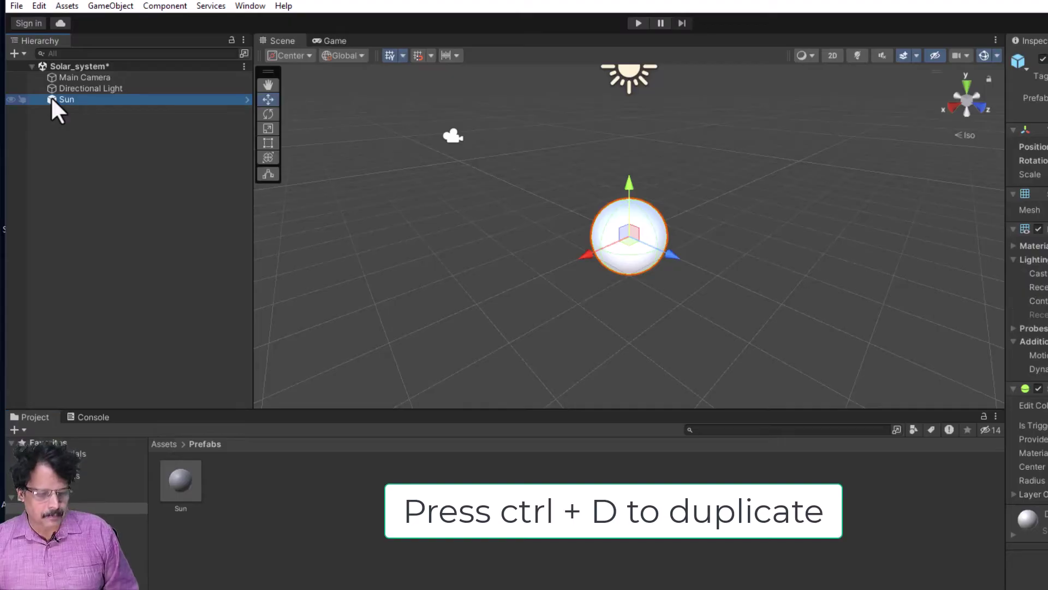
pyautogui.hotkey('ctrl', 'd')
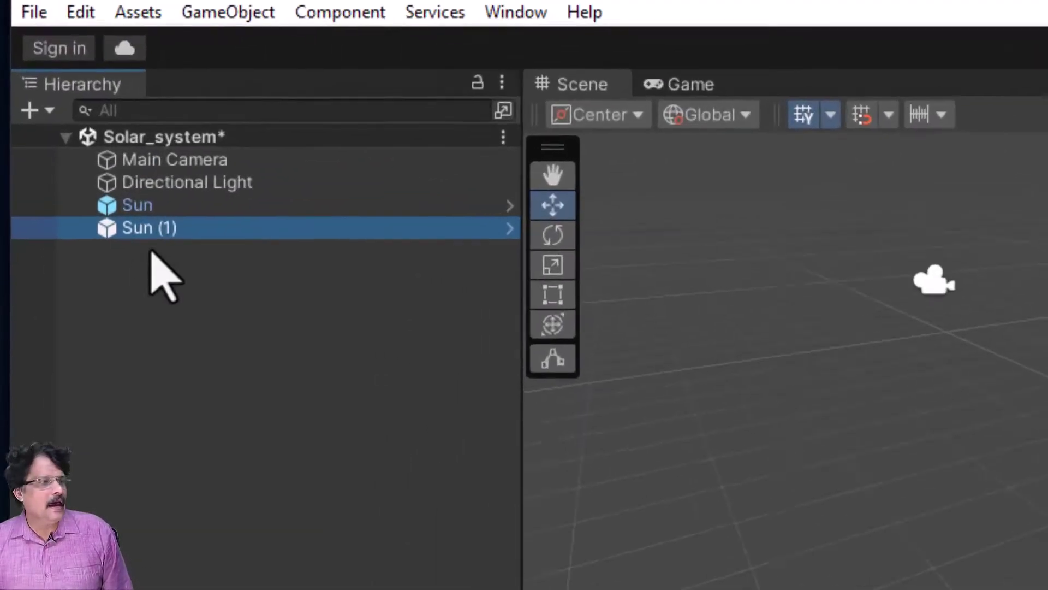
pyautogui.press('F2')
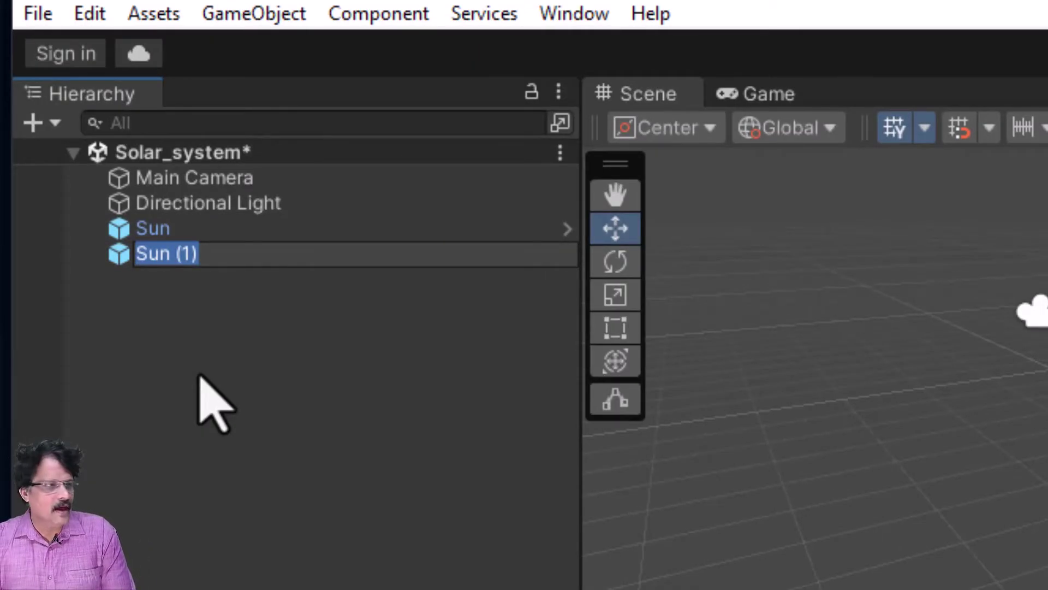
pyautogui.write('Mercur')
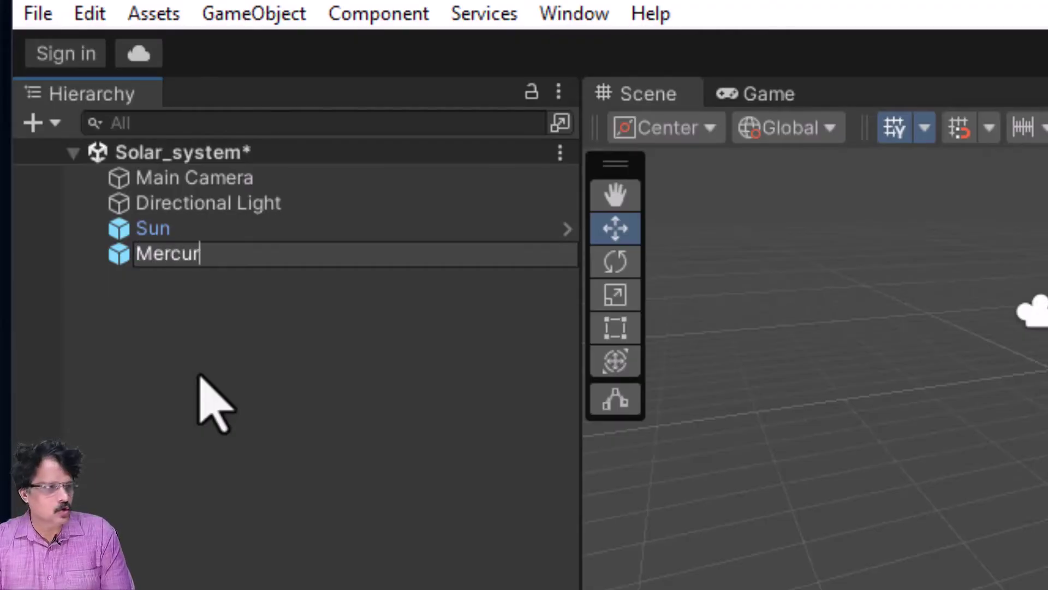
pyautogui.write('y')
pyautogui.press('Return')
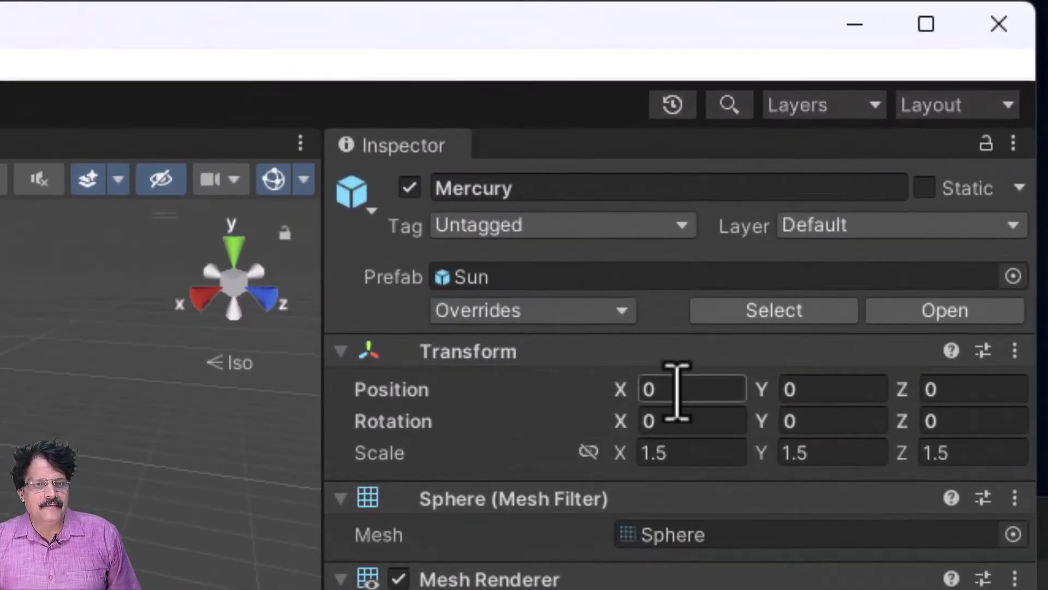
# Step: Set Mercury's X position to 1.4 and its scale to 0.15 on X, Y and Z
pyautogui.click(677, 391)
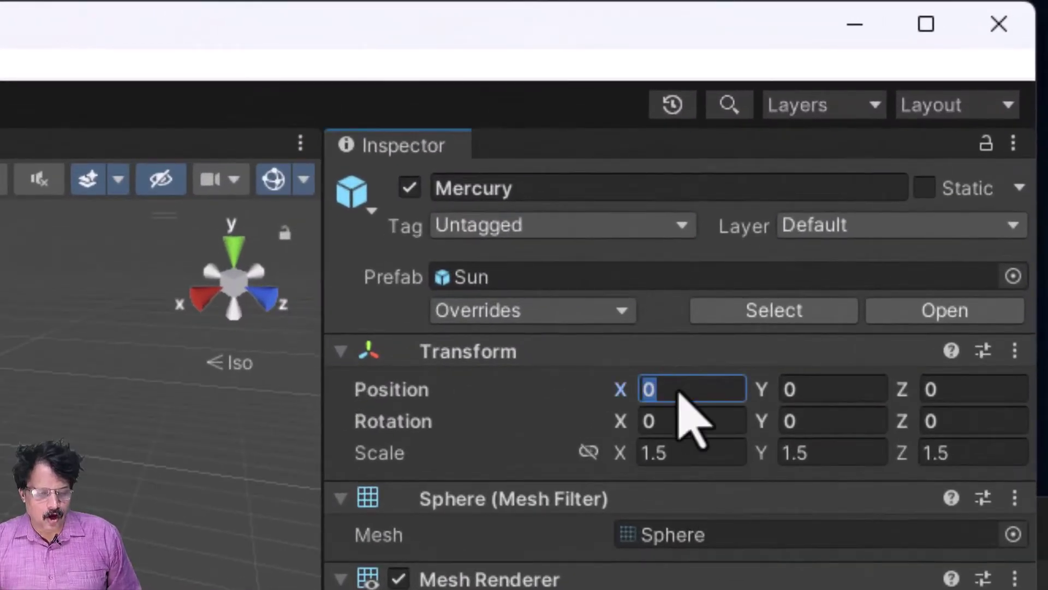
pyautogui.write('1.4')
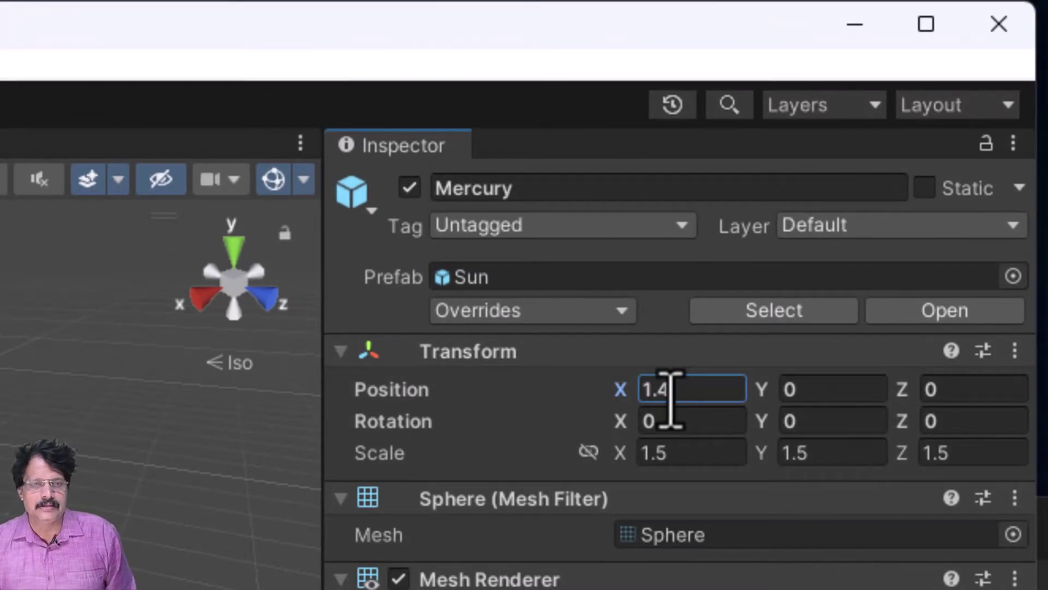
pyautogui.click(686, 456)
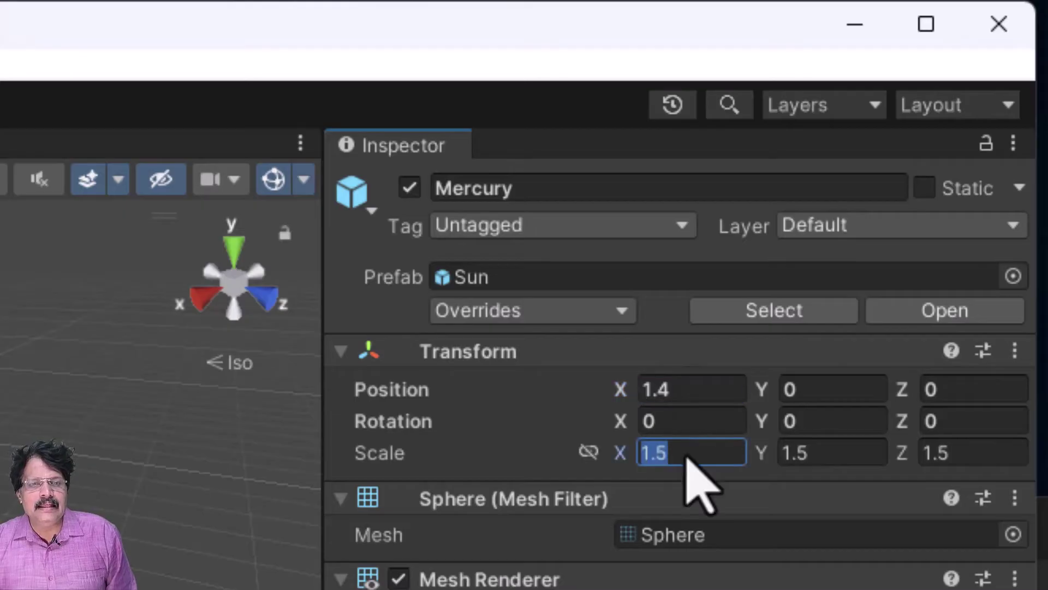
pyautogui.write('0.')
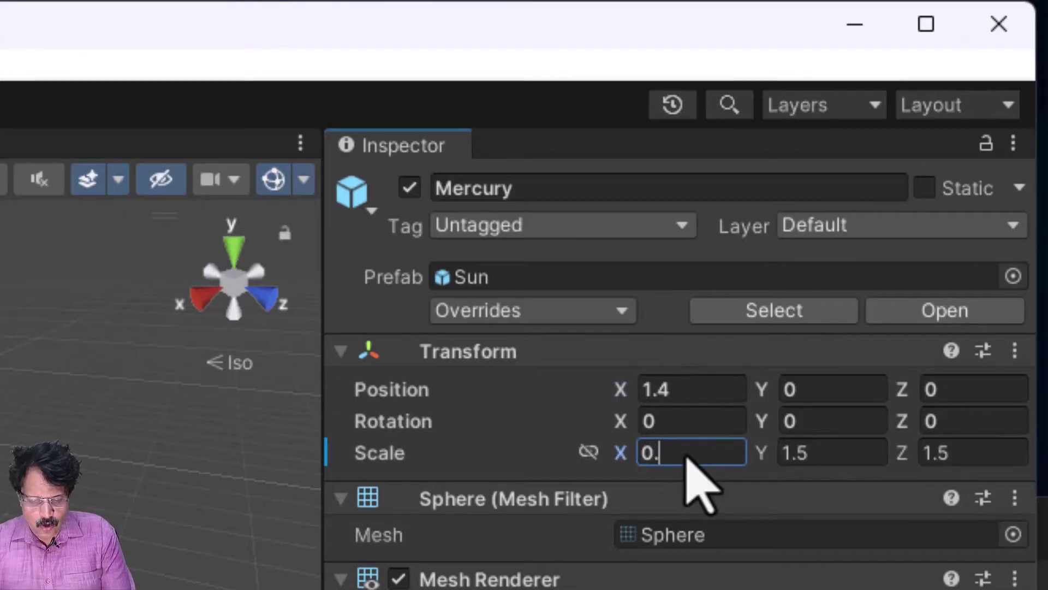
pyautogui.press('Tab')
pyautogui.write('0.15')
pyautogui.press('Tab')
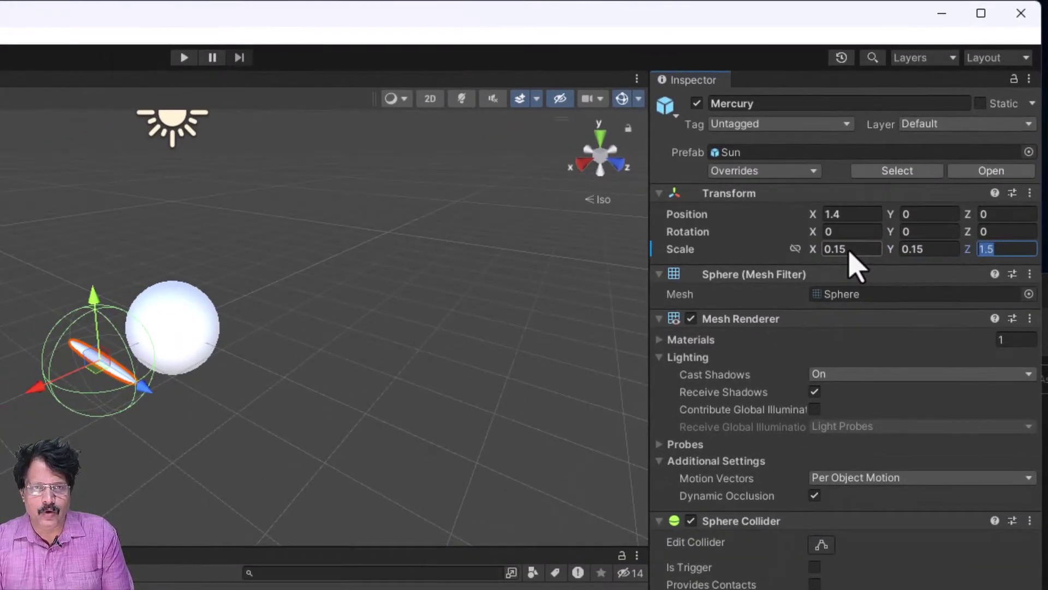
pyautogui.write('0.')
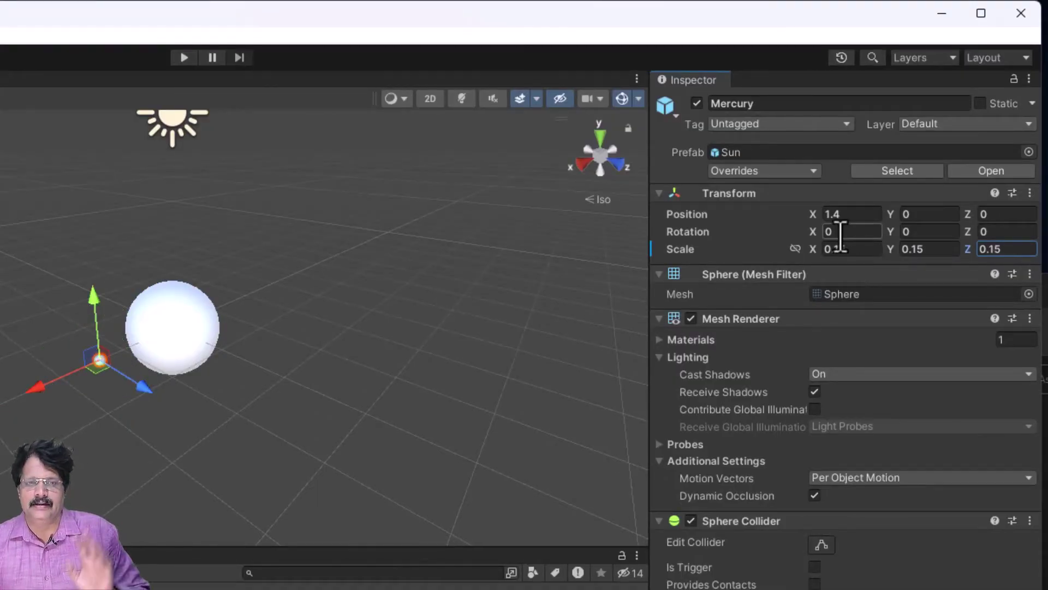
pyautogui.scroll(4, 261, 436)
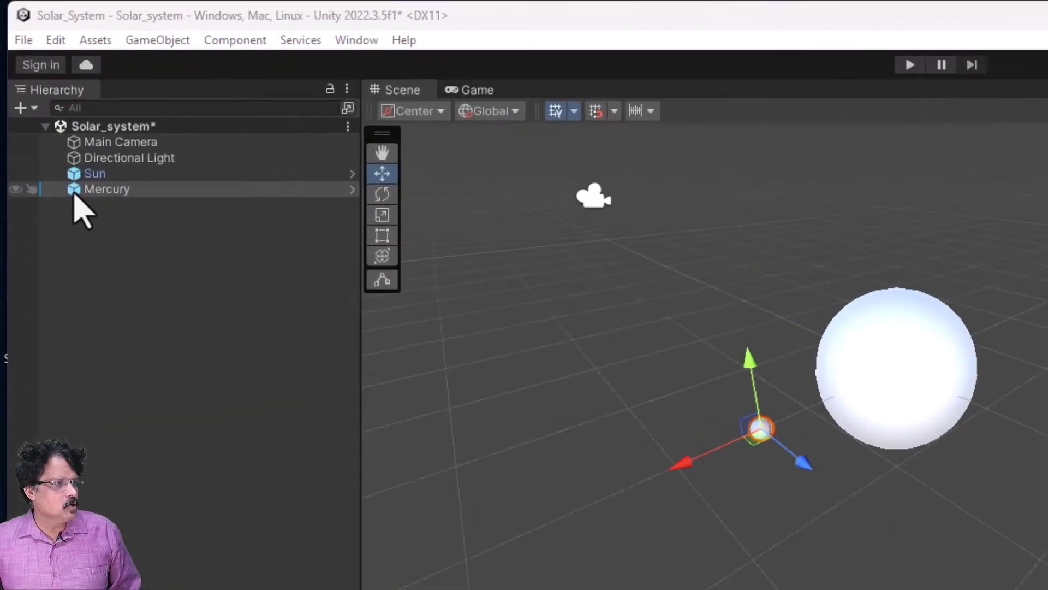
# Step: Duplicate the Sun object in the scene and rename the copy Venus
pyautogui.click(42, 106)
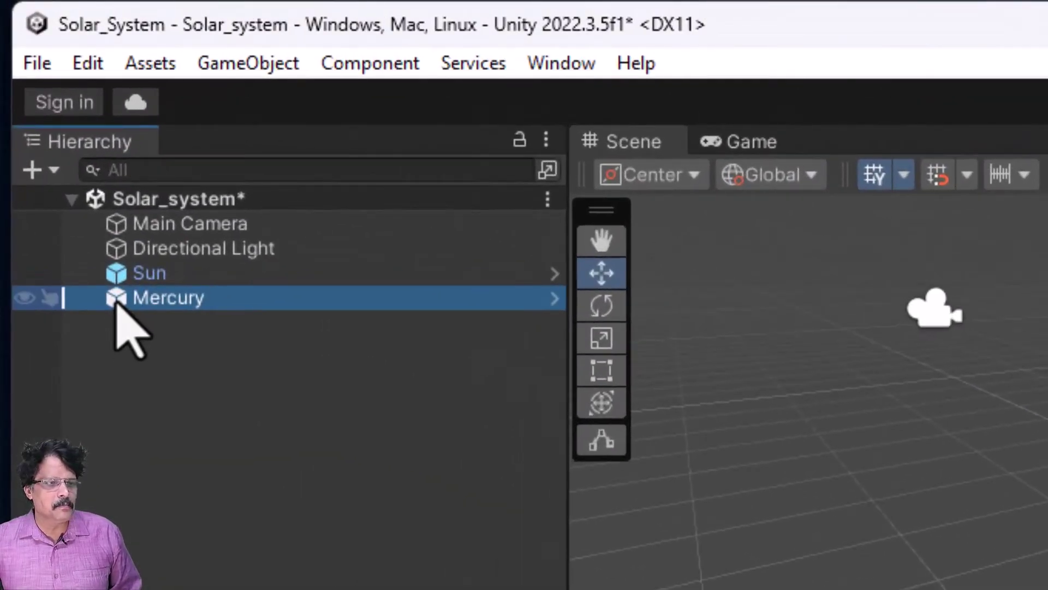
pyautogui.click(121, 280)
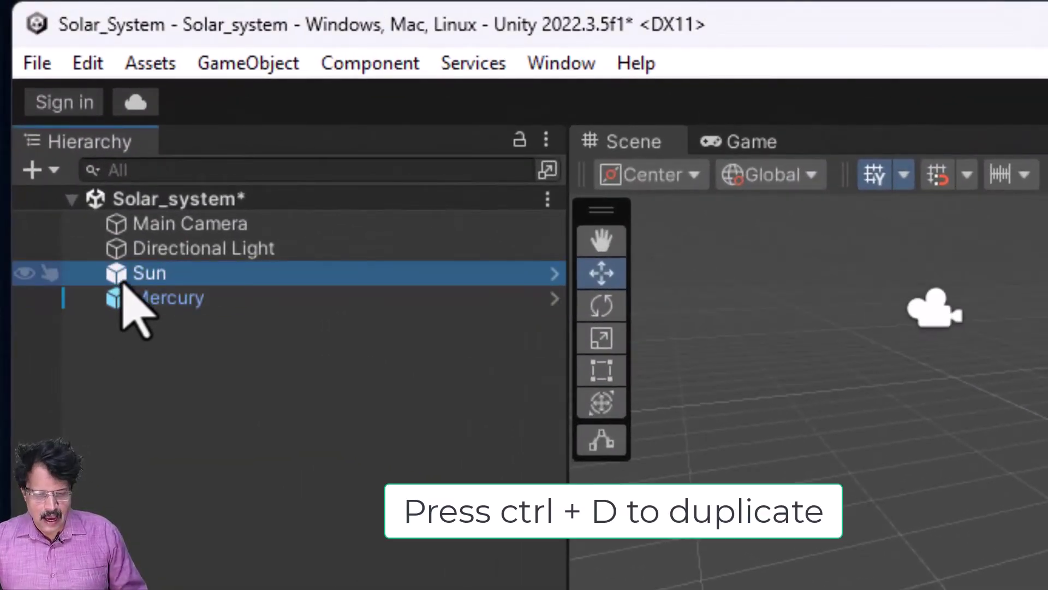
pyautogui.hotkey('ctrl', 'd')
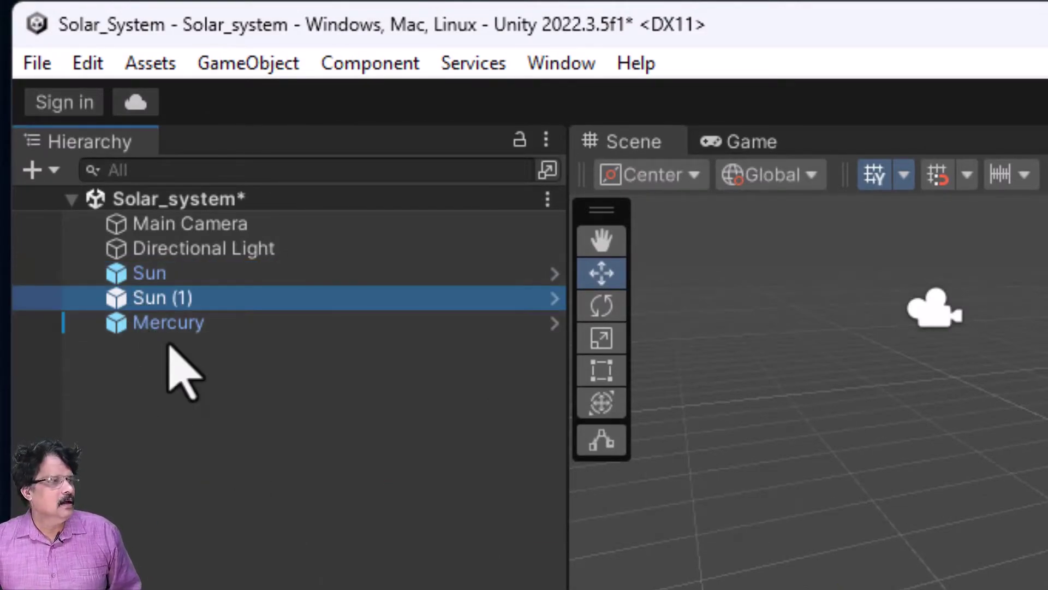
pyautogui.click(169, 299)
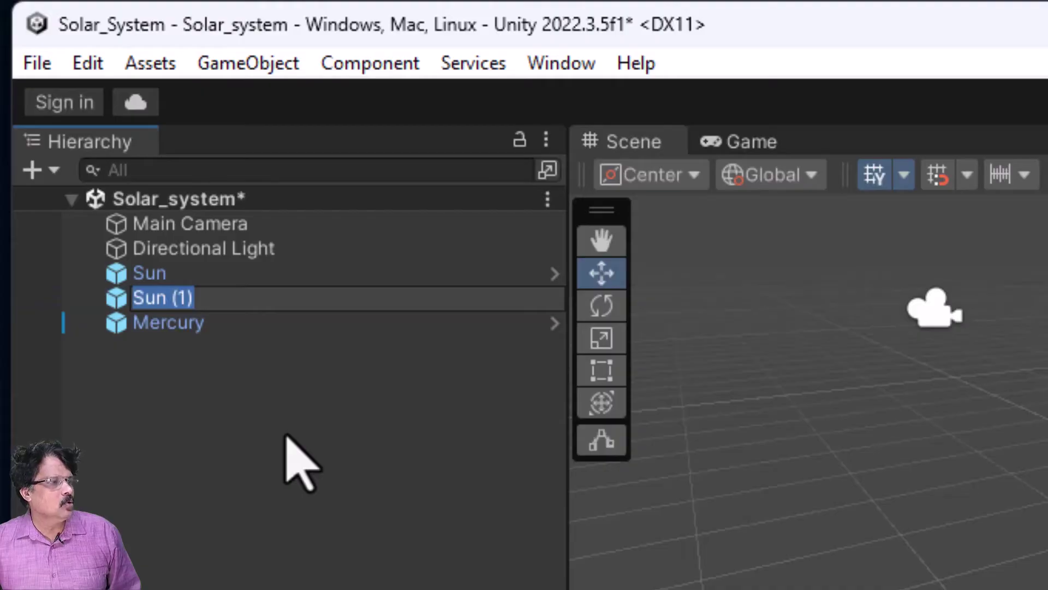
pyautogui.write('Venus')
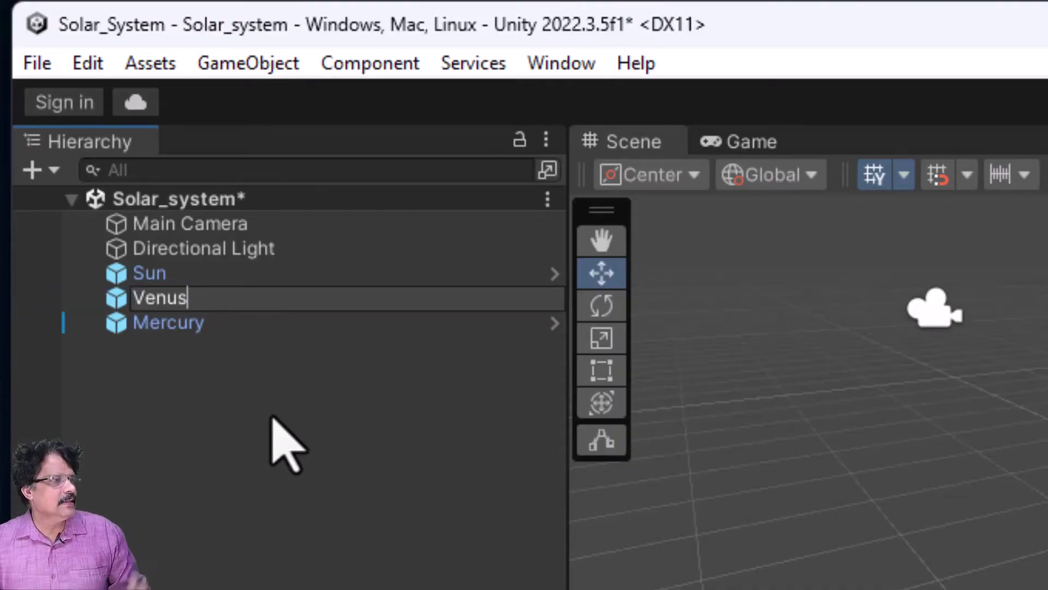
pyautogui.click(272, 417)
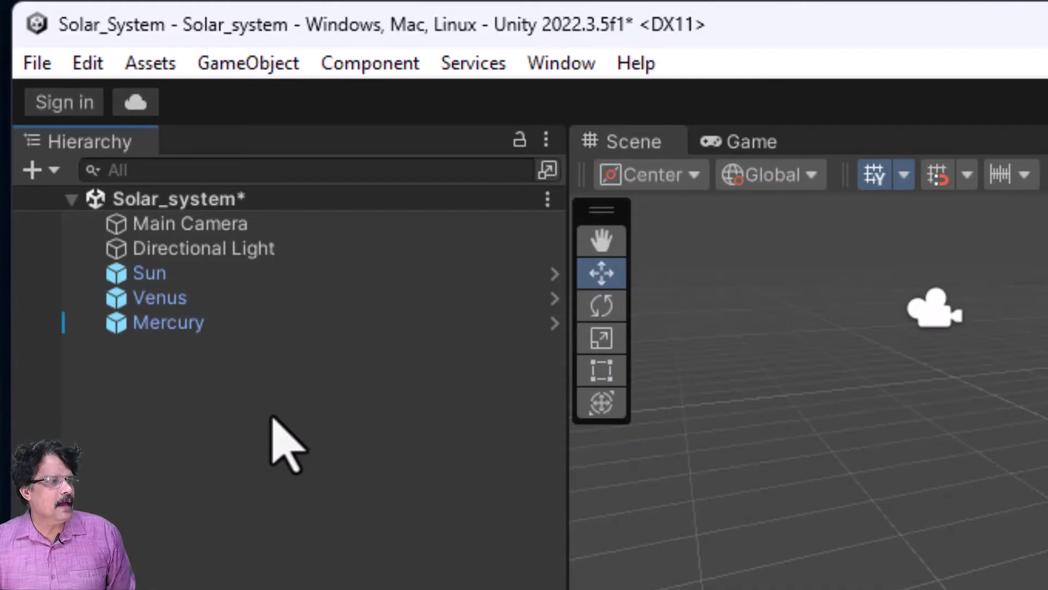
# Step: Set Venus's X position to 2.66 and its scale to 0.3 on X, Y and Z
pyautogui.click(118, 298)
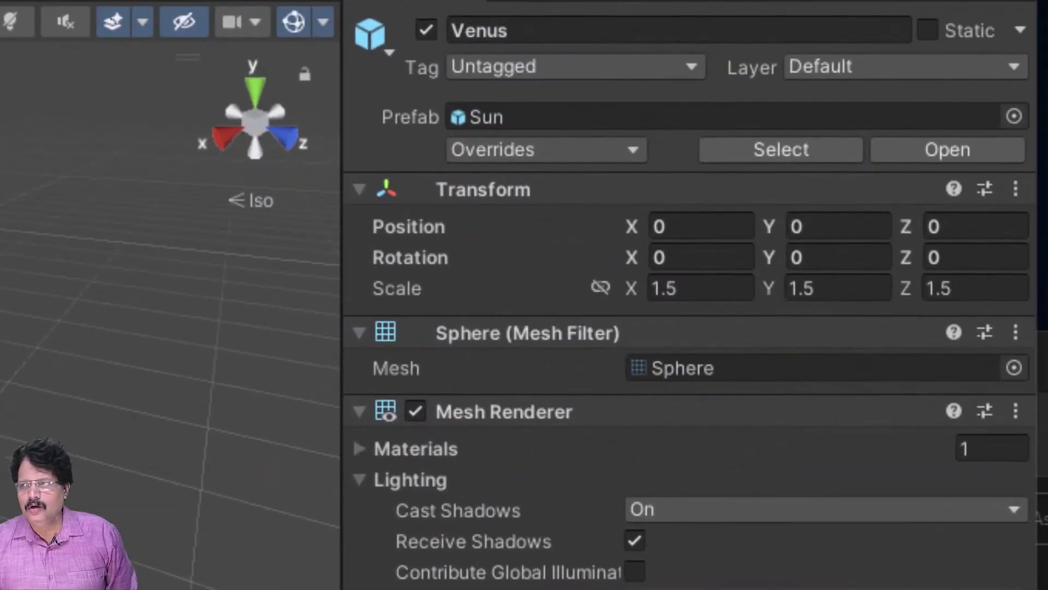
pyautogui.click(676, 226)
pyautogui.write('2.')
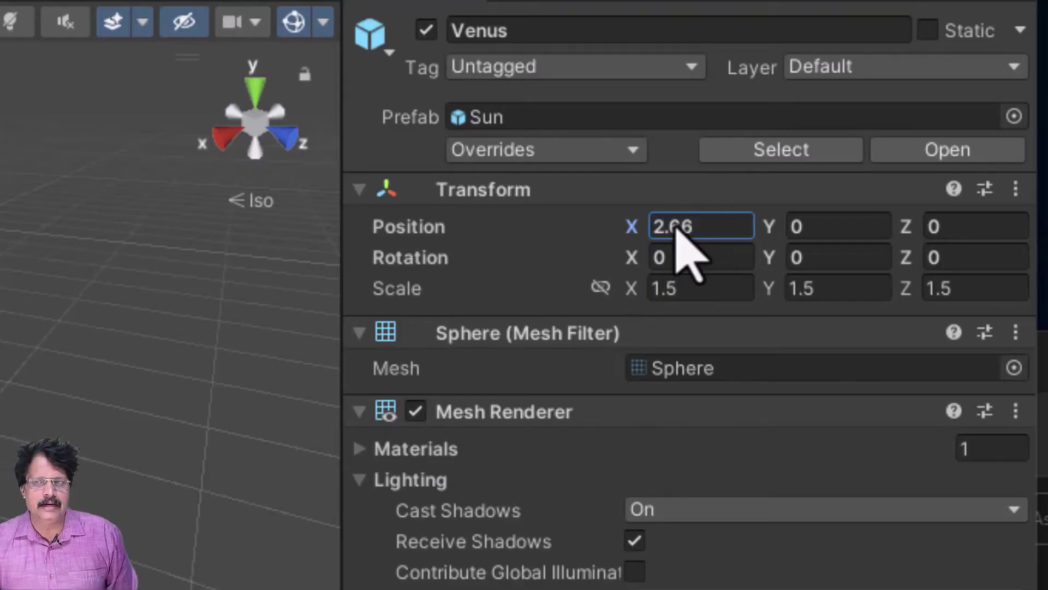
pyautogui.write('66')
pyautogui.click(698, 293)
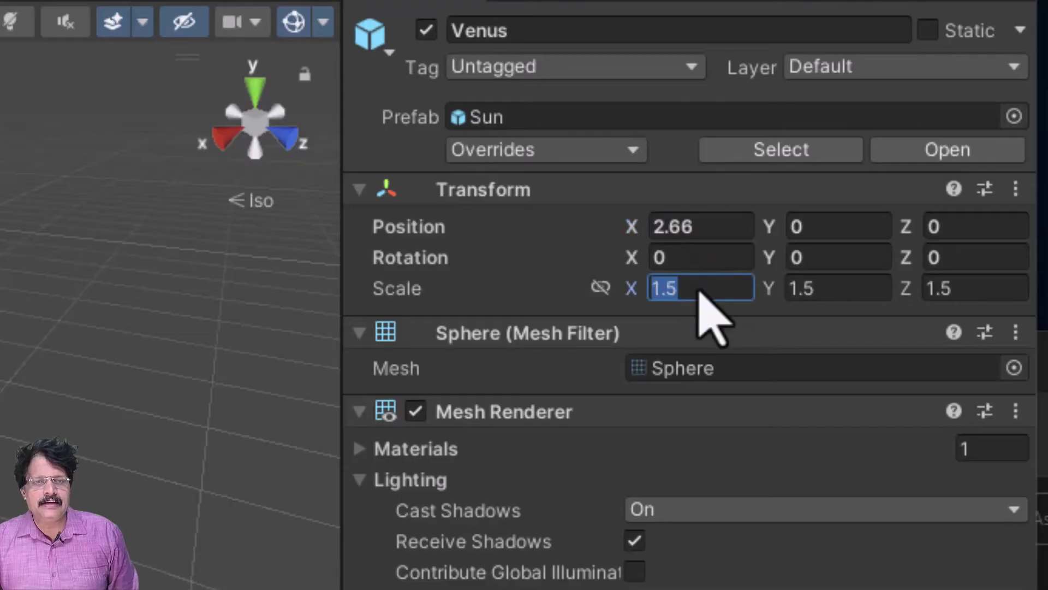
pyautogui.write('0.3')
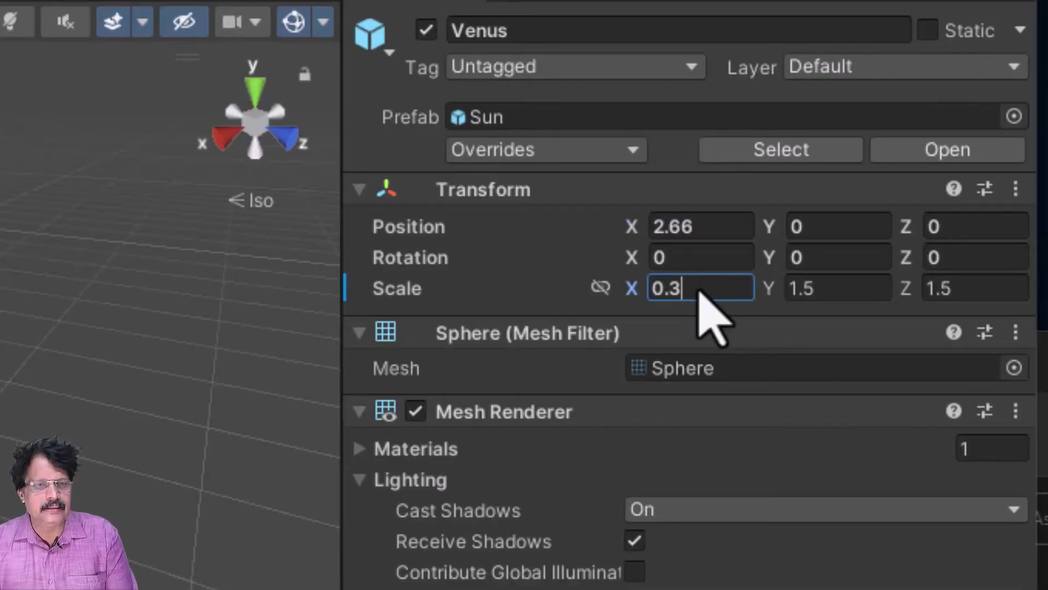
pyautogui.press('Tab')
pyautogui.write('0')
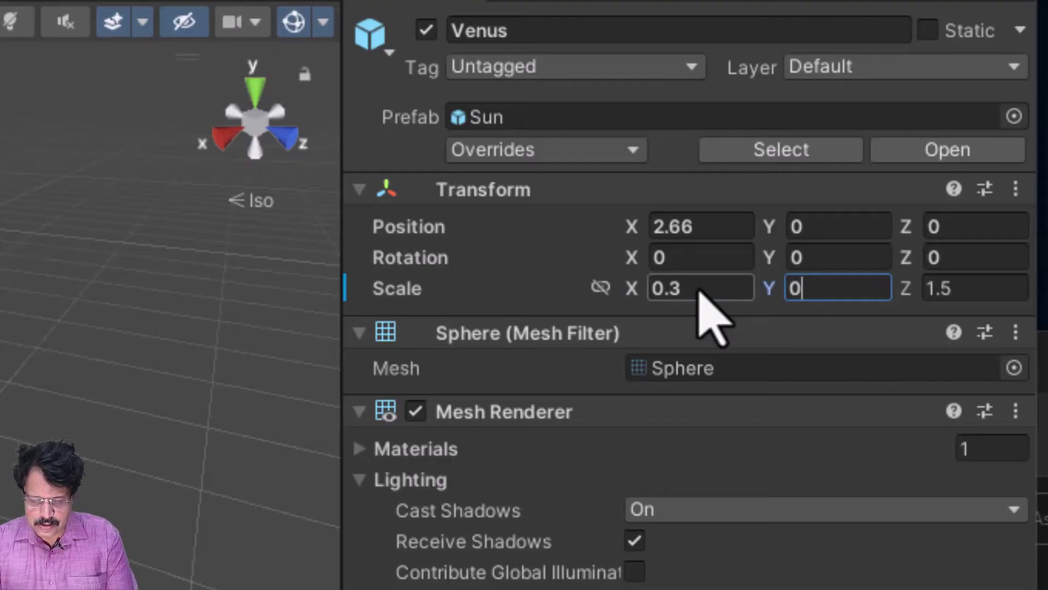
pyautogui.write('.3')
pyautogui.press('Tab')
pyautogui.write('0.3')
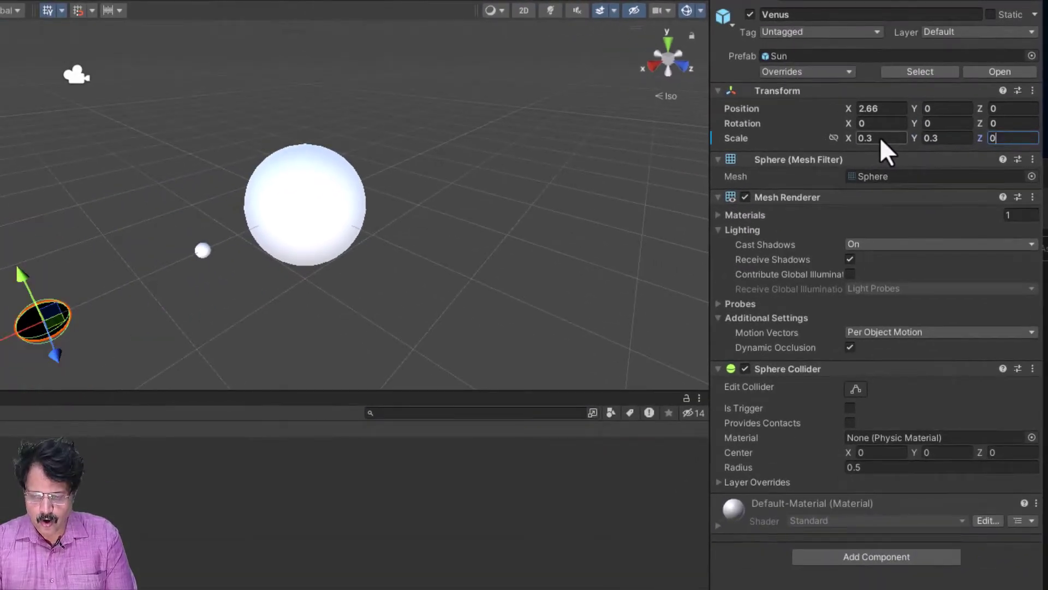
pyautogui.press('Return')
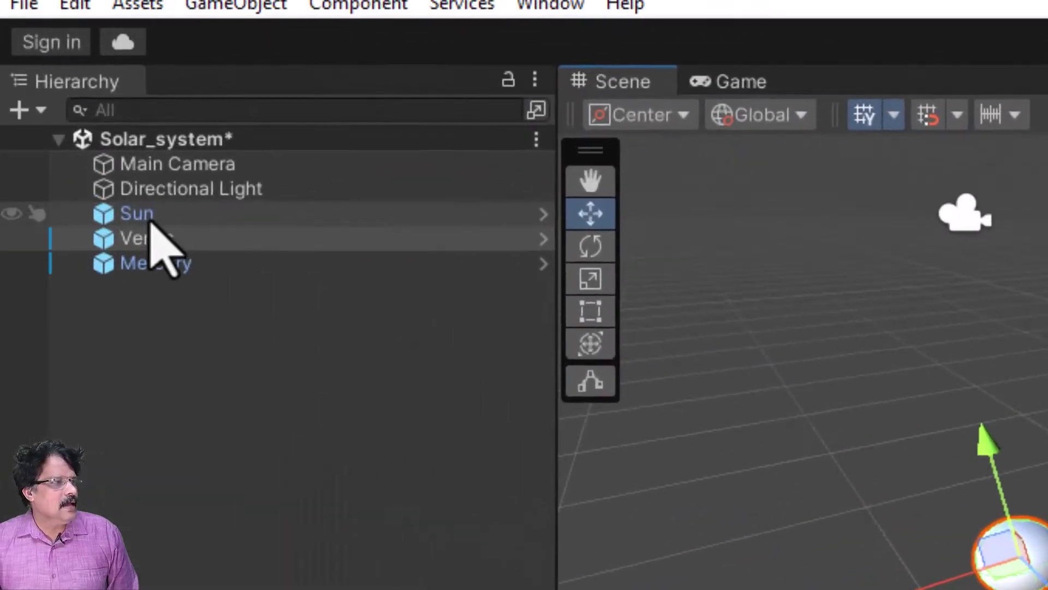
# Step: Duplicate the Sun object again and rename the new copy Earth
pyautogui.click(158, 221)
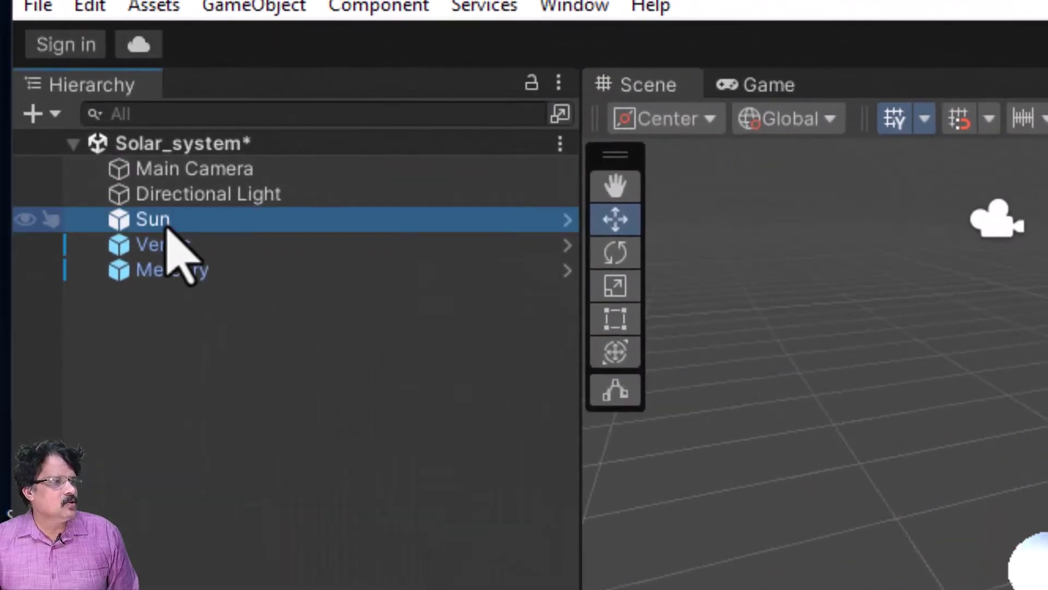
pyautogui.rightClick(167, 225)
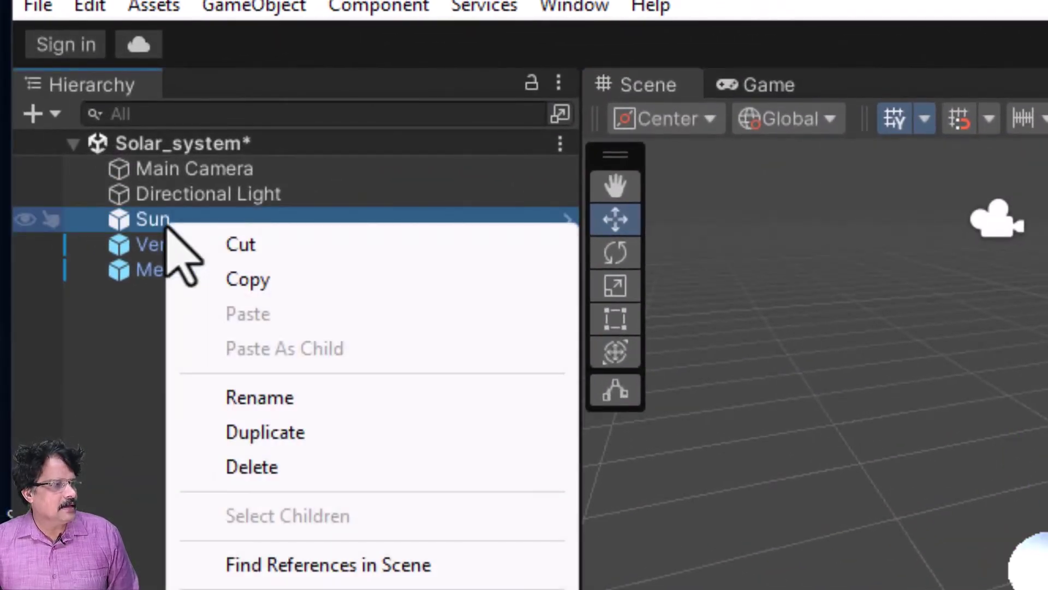
pyautogui.press('Escape')
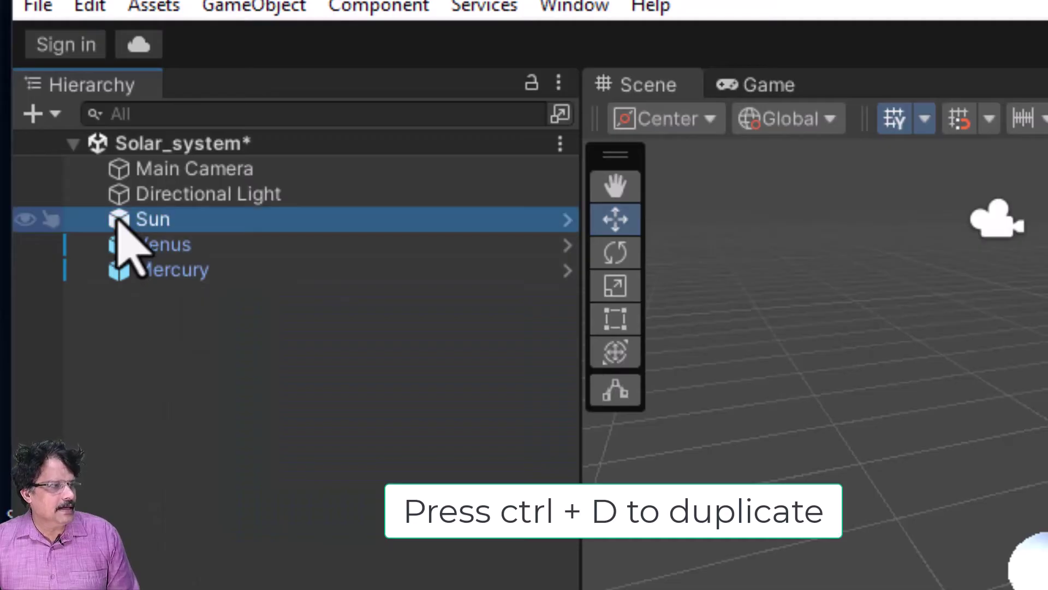
pyautogui.hotkey('ctrl', 'd')
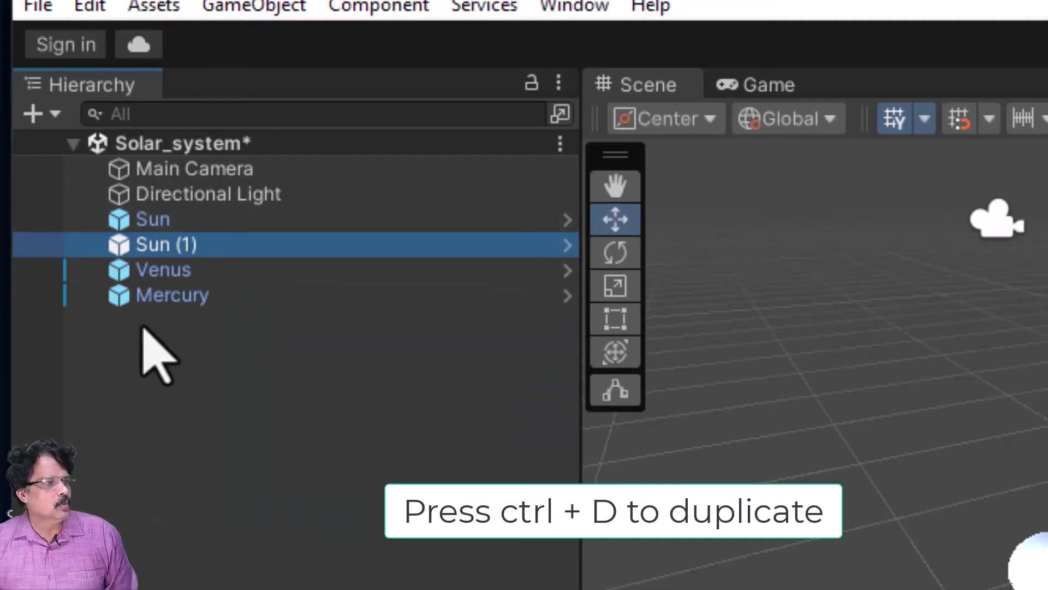
pyautogui.press('F2')
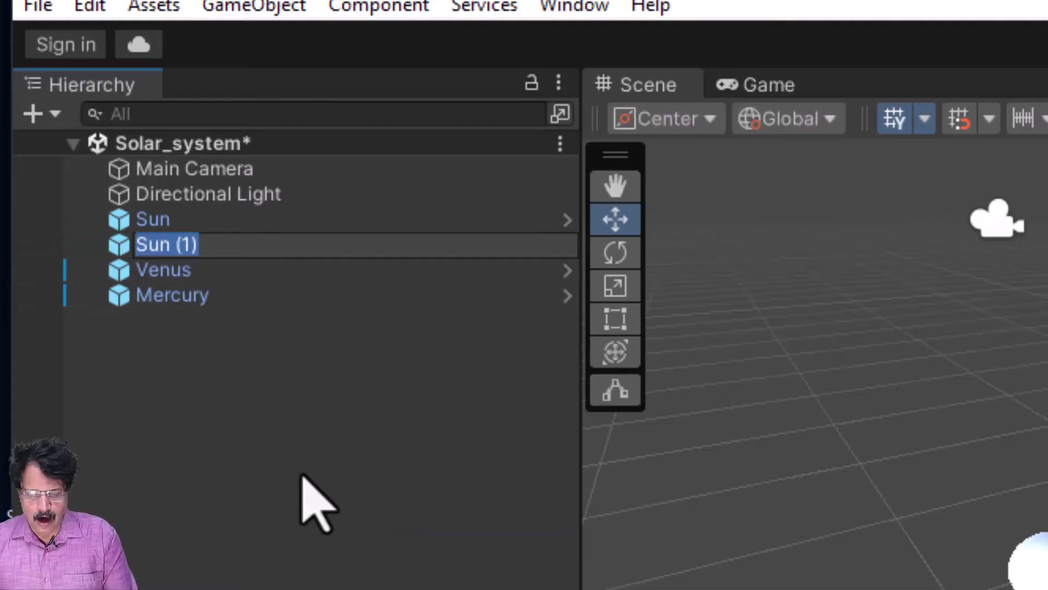
pyautogui.write('Earth')
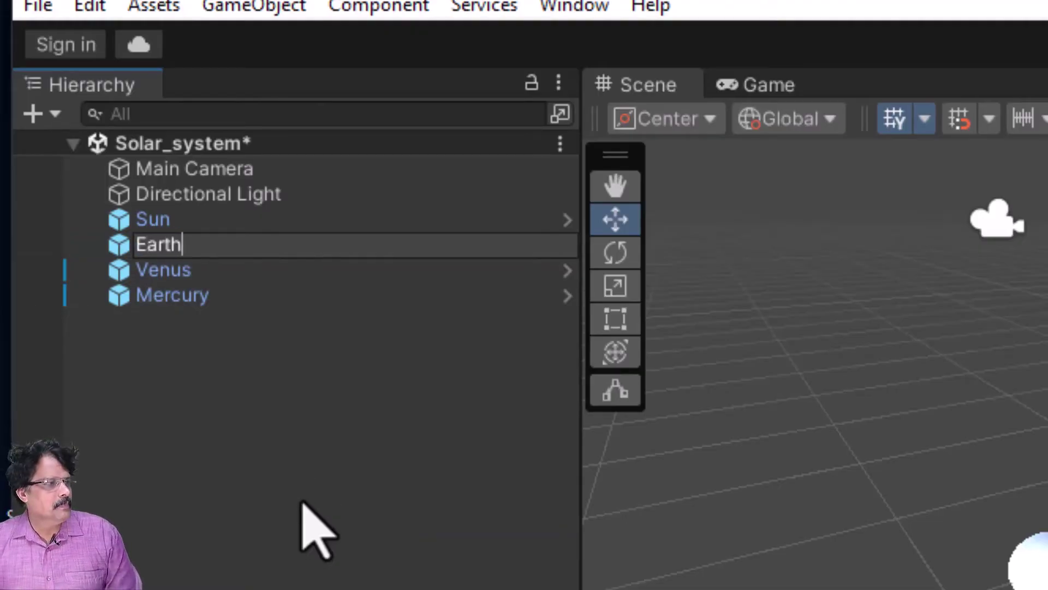
pyautogui.click(304, 476)
# Step: Set Earth's X position to 4.07 and its scale to 0.5 on X, Y and Z
pyautogui.click(127, 241)
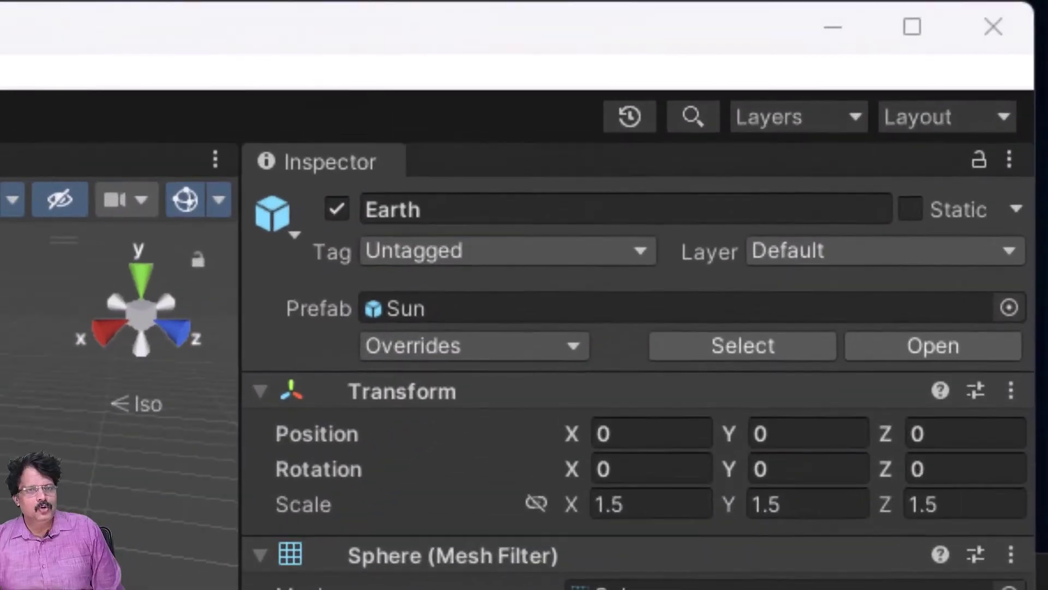
pyautogui.click(643, 428)
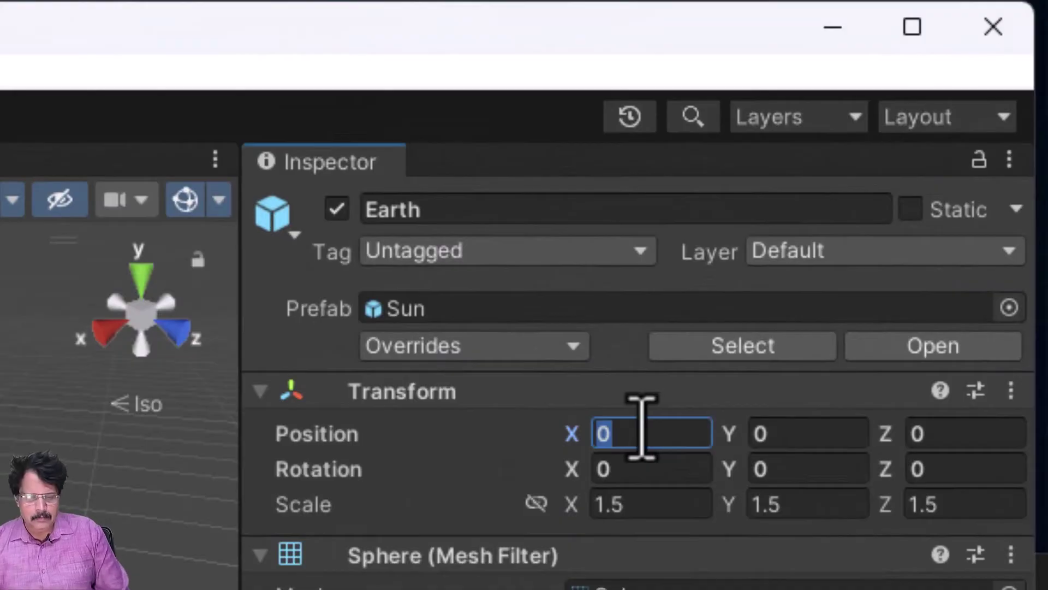
pyautogui.write('4.07')
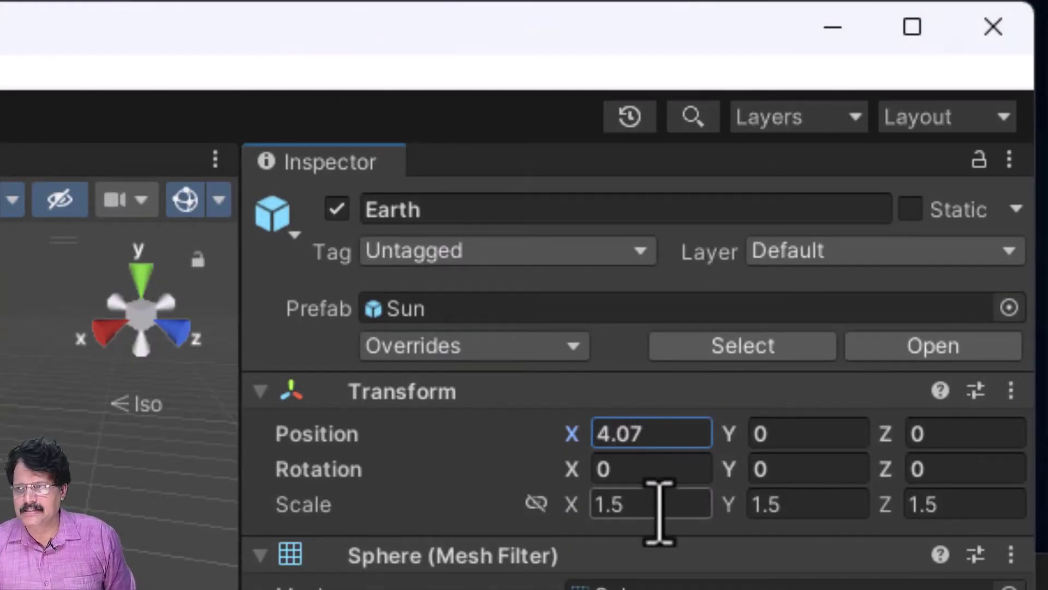
pyautogui.click(637, 506)
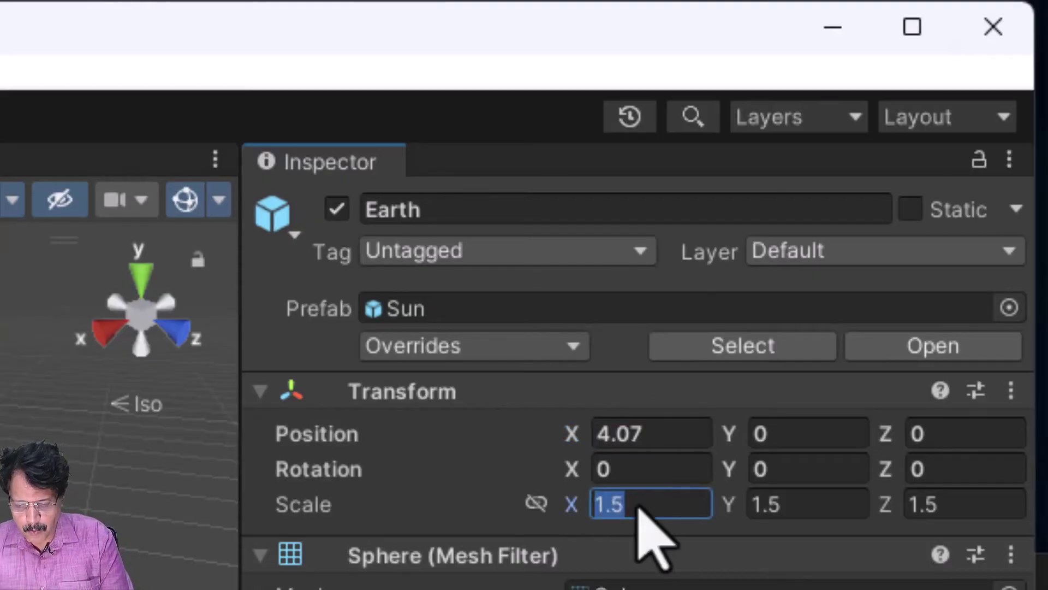
pyautogui.write('.5')
pyautogui.press('Tab')
pyautogui.write('.5')
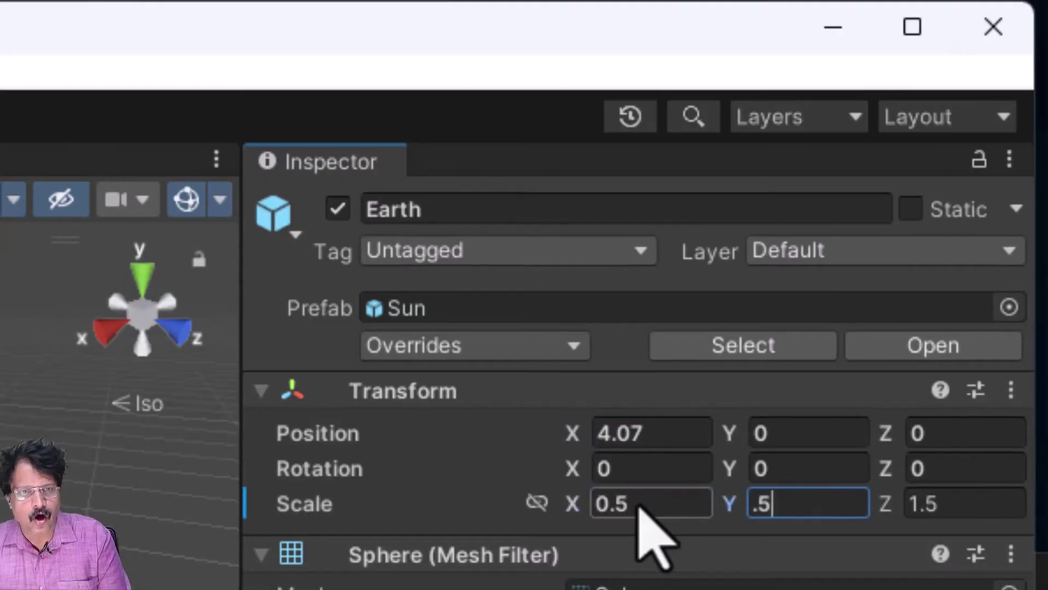
pyautogui.press('Tab')
pyautogui.write('.5')
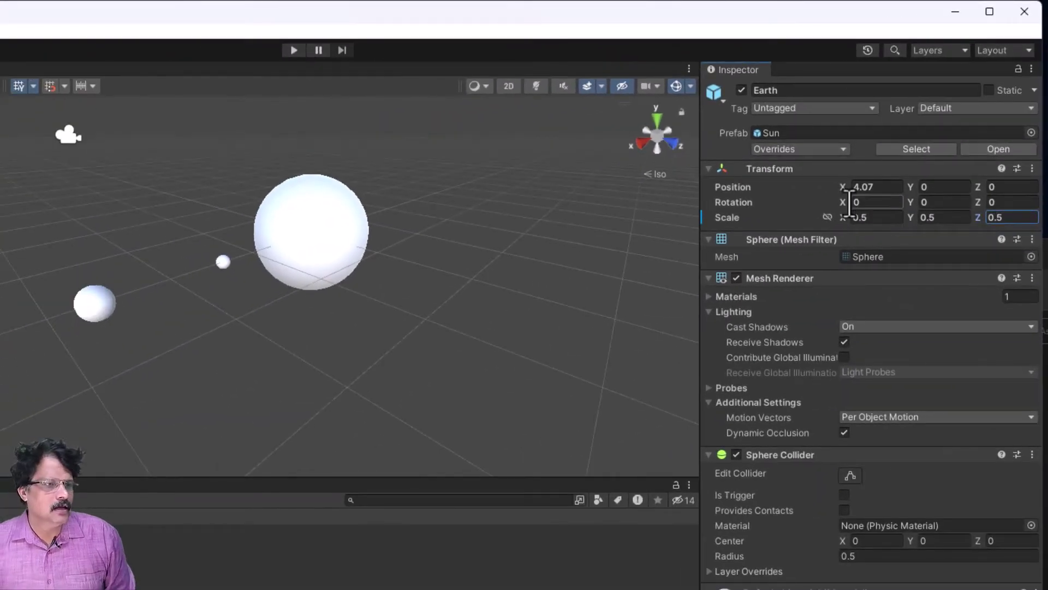
# Step: Make another duplicate of the Sun object and rename it Mars
pyautogui.scroll(-5, 90, 261)
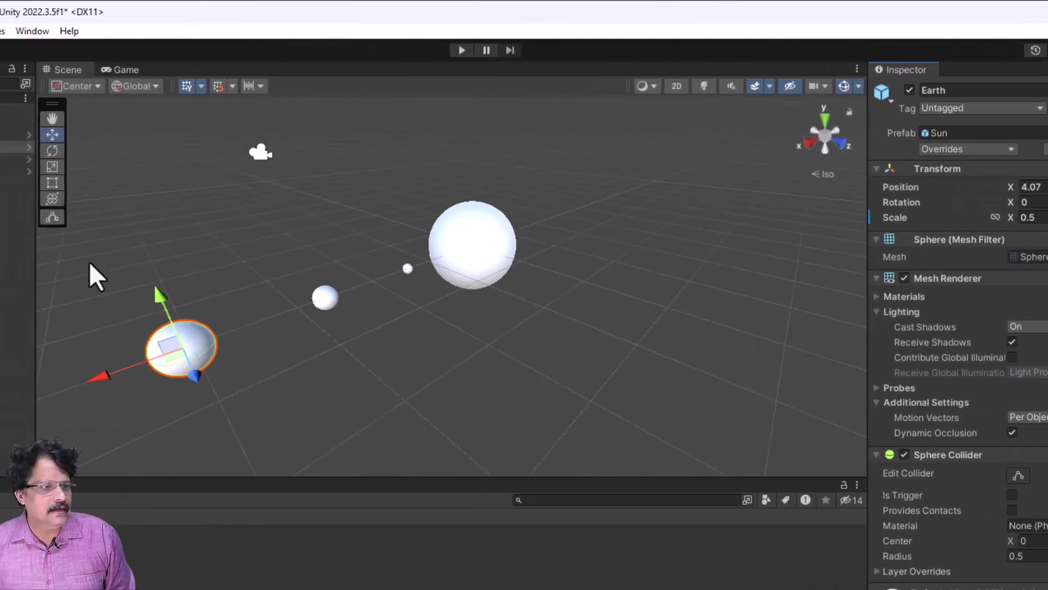
pyautogui.moveTo(105, 320); pyautogui.dragTo(149, 260, button='middle')
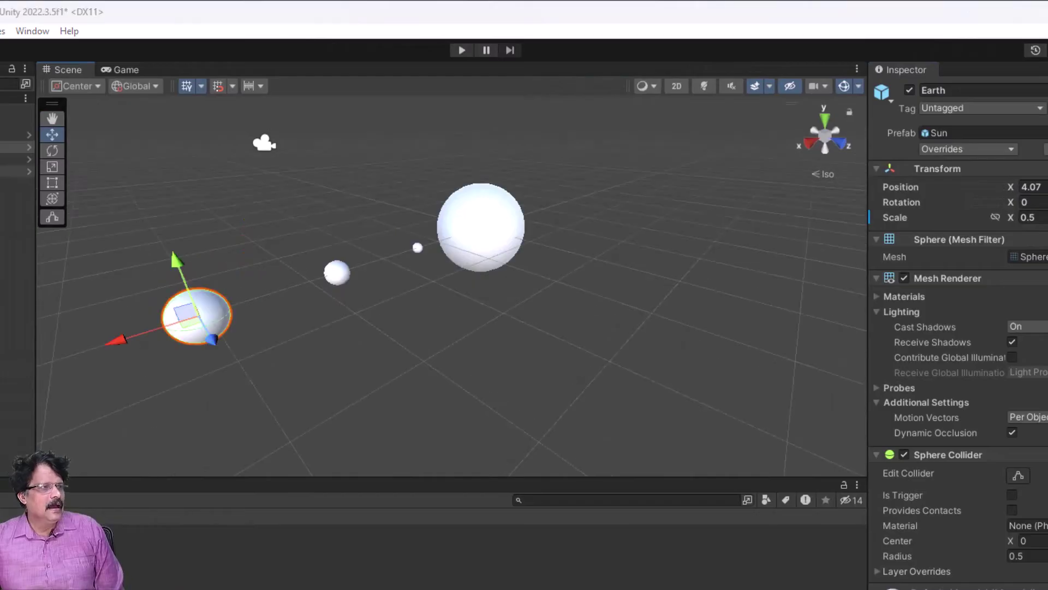
pyautogui.doubleClick(70, 178)
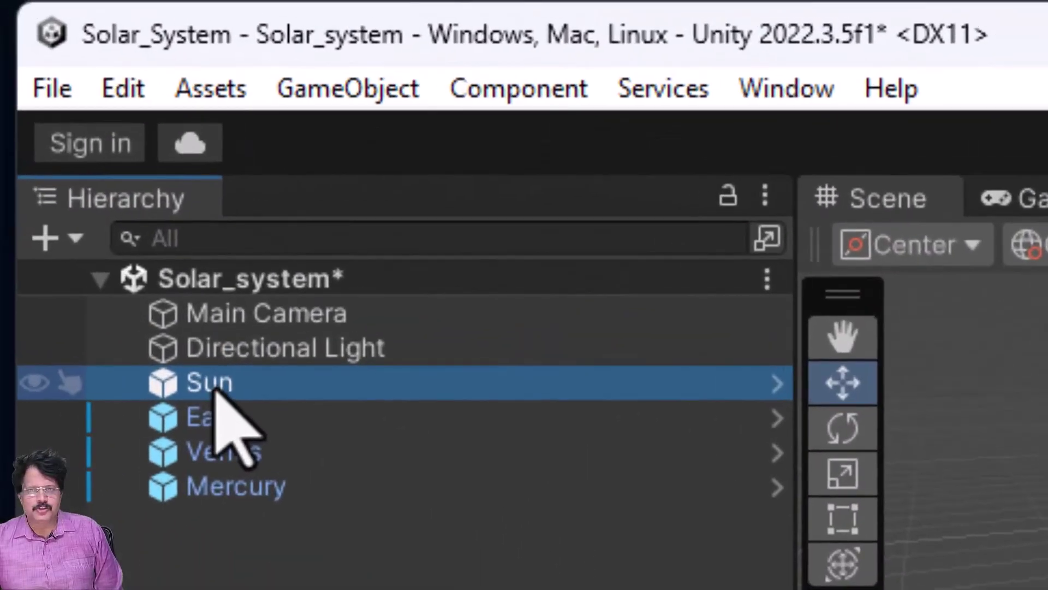
pyautogui.hotkey('ctrl', 'd')
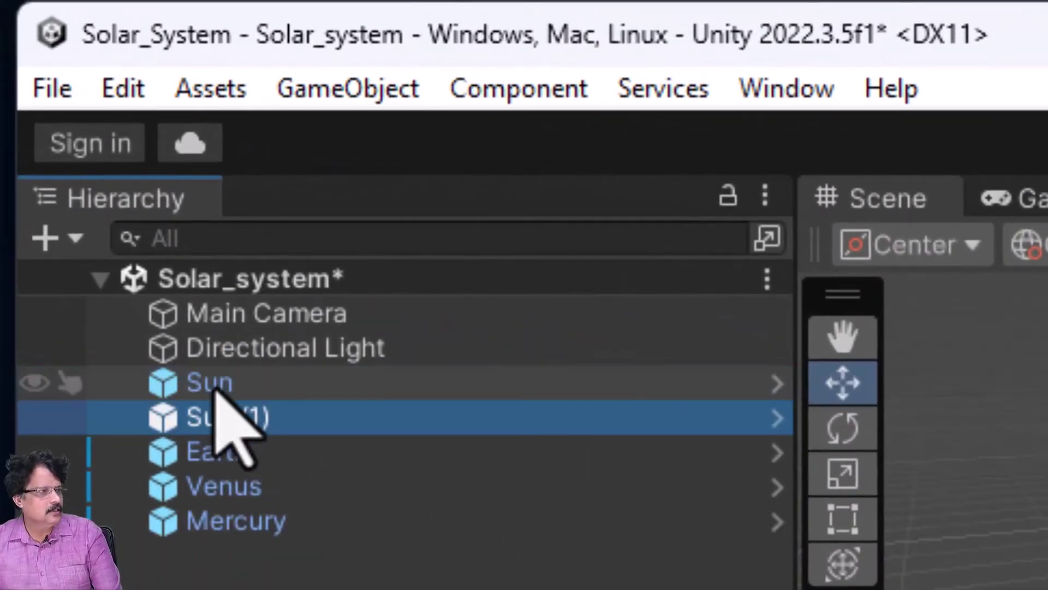
pyautogui.press('F2')
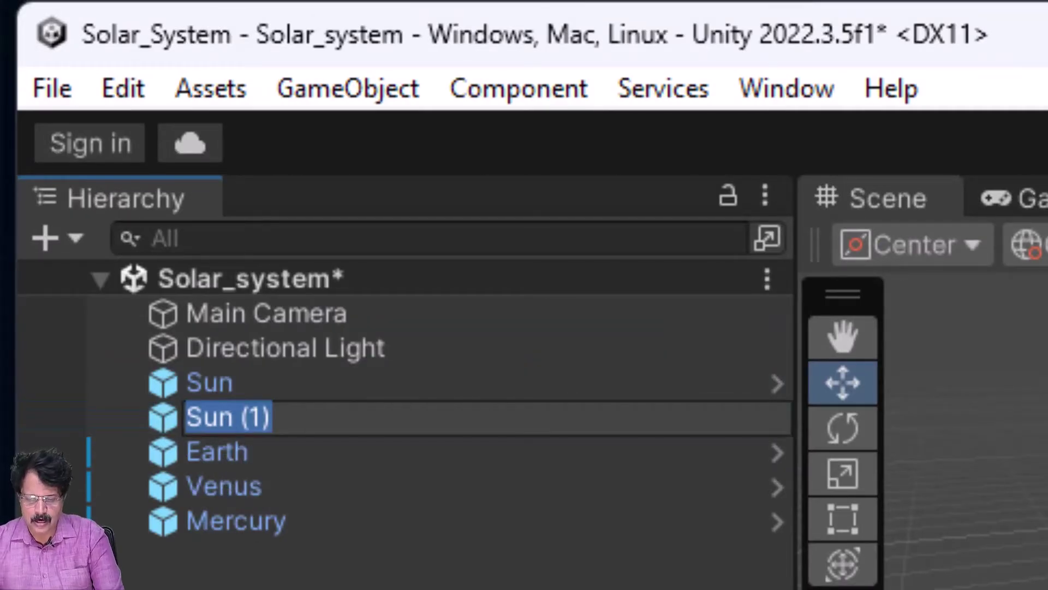
pyautogui.write('Mars')
pyautogui.press('Return')
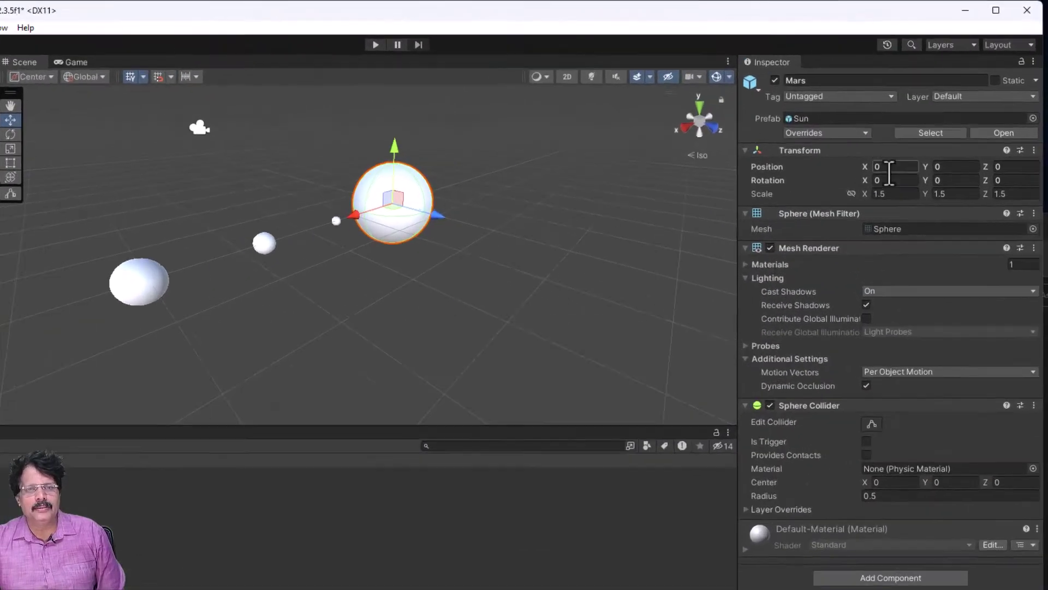
# Step: Set Mars's X position to 5.54 and its scale to 0.4 on X, Y and Z
pyautogui.click(920, 134)
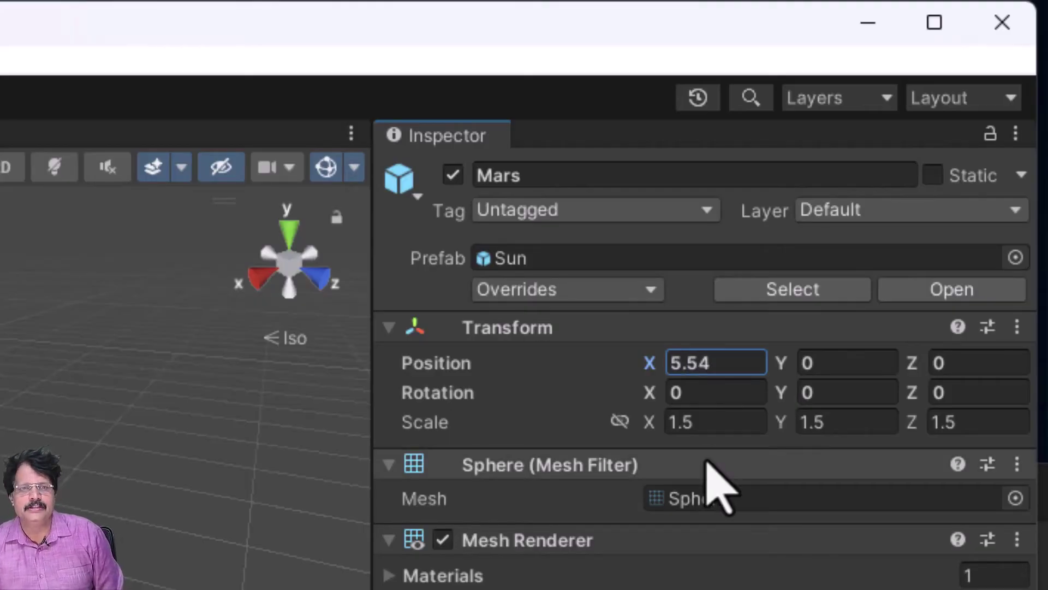
pyautogui.click(704, 422)
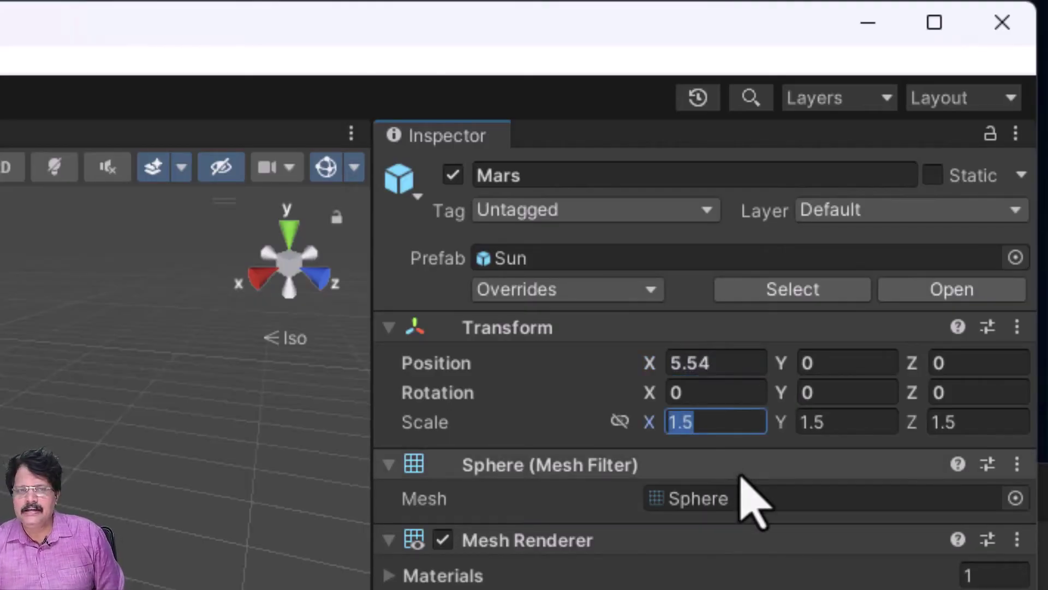
pyautogui.write('0.')
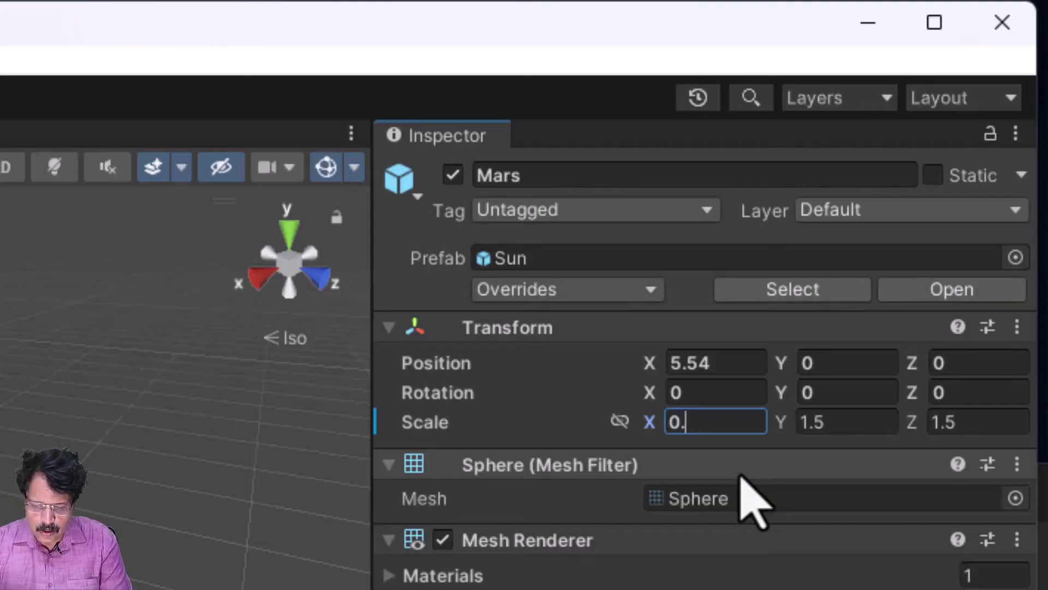
pyautogui.write('4')
pyautogui.press('Tab')
pyautogui.press('BackSpace')
pyautogui.write('0.4')
pyautogui.press('Tab')
pyautogui.write('0.4')
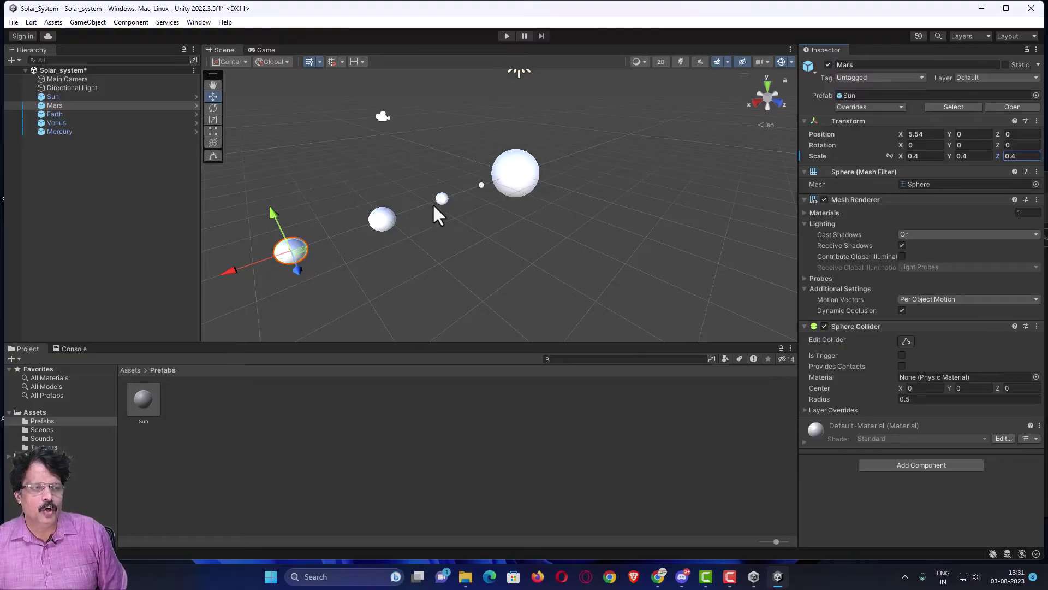
# Step: Duplicate the Sun object, rename the copy Moon and set its X position to 4.6
pyautogui.click(50, 98)
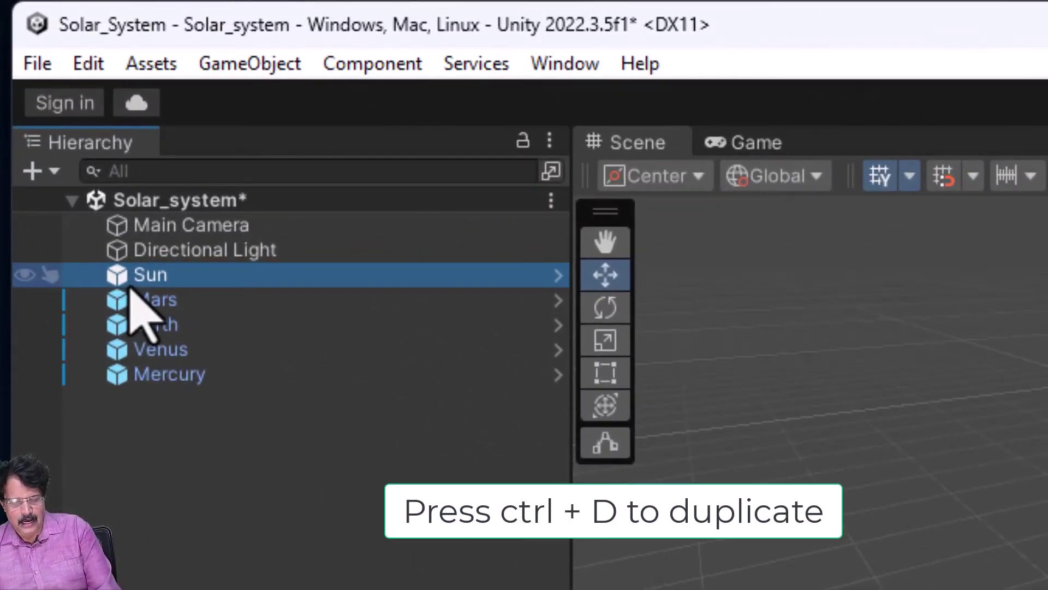
pyautogui.hotkey('ctrl', 'd')
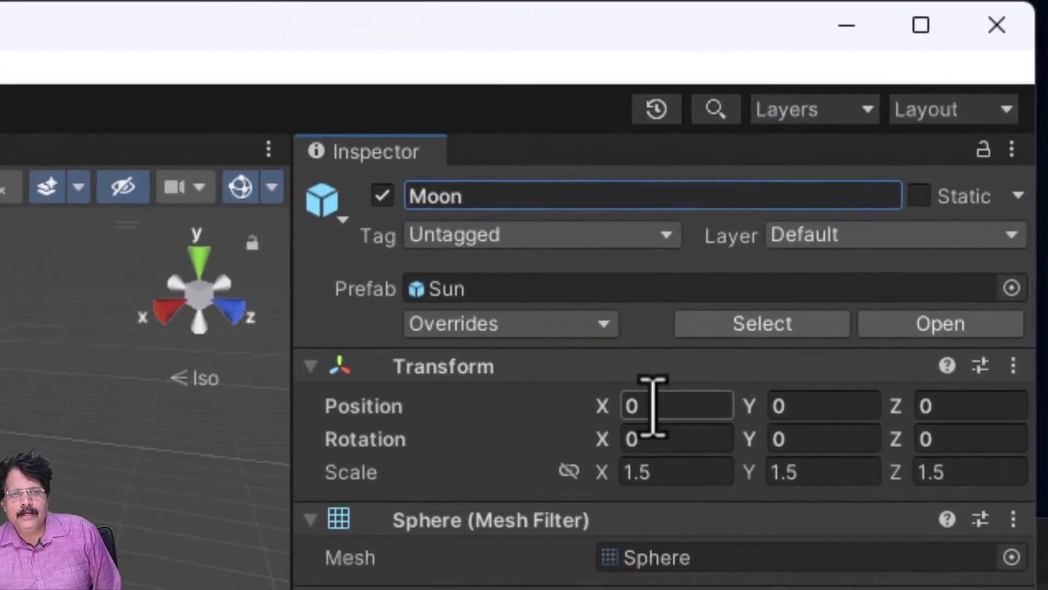
pyautogui.click(908, 145)
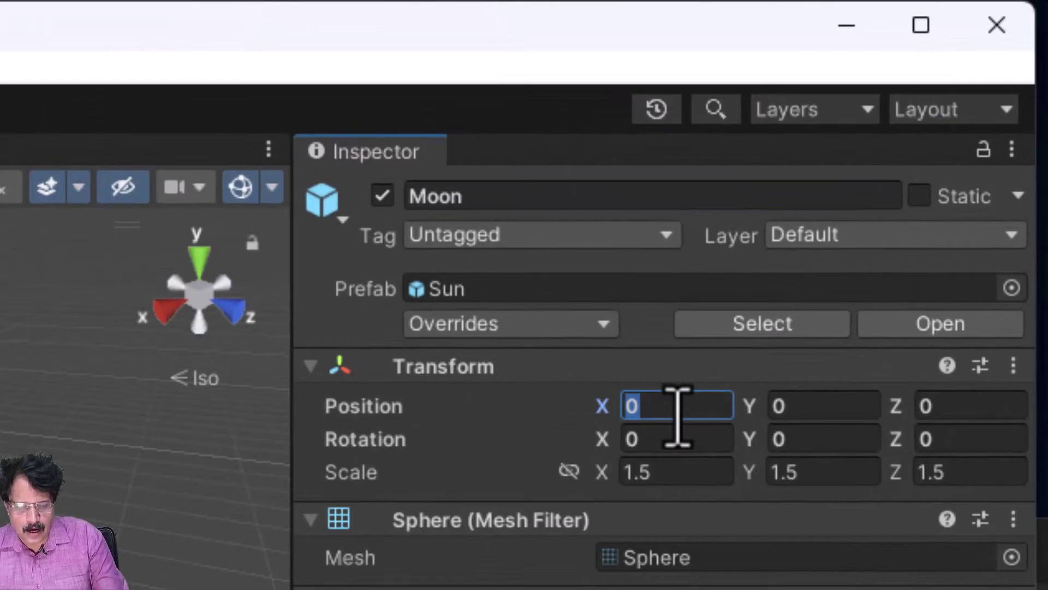
pyautogui.write('4.6')
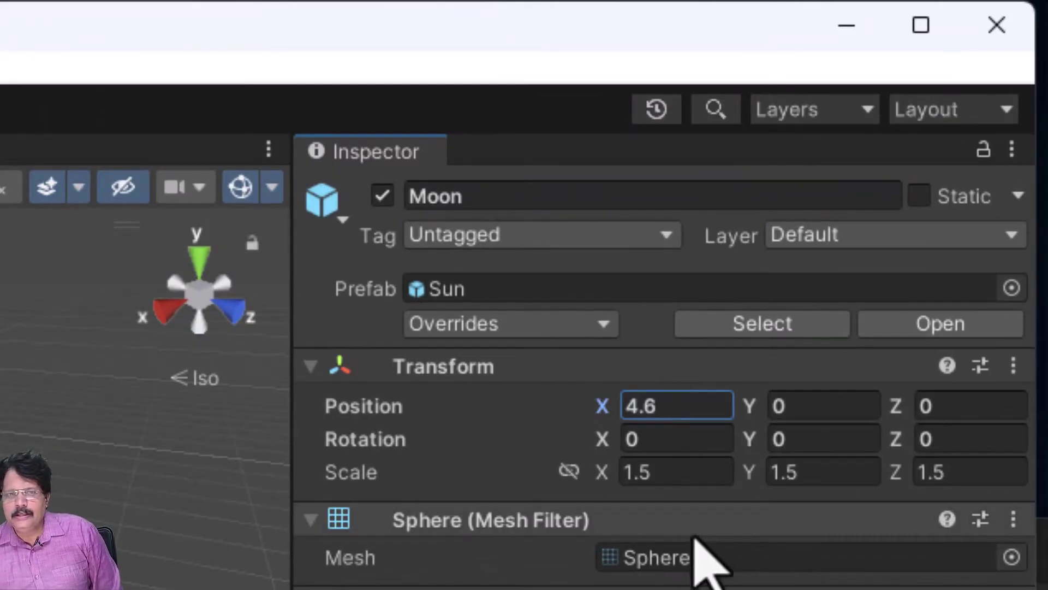
# Step: Set the Moon's scale to 0.1 on X, Y and Z
pyautogui.click(680, 472)
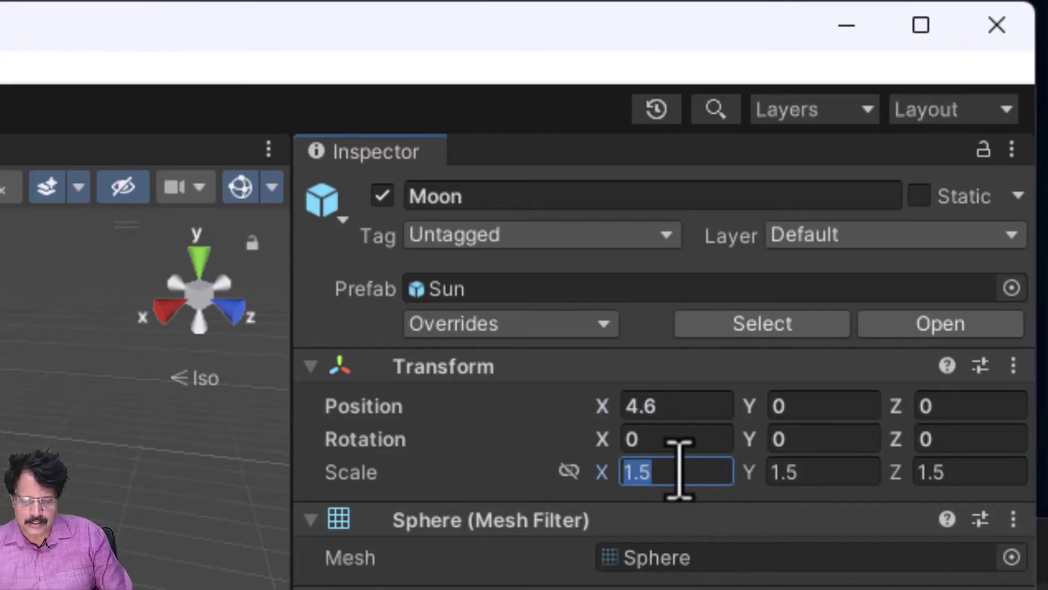
pyautogui.write('.1')
pyautogui.press('Tab')
pyautogui.write('.12')
pyautogui.press('BackSpace')
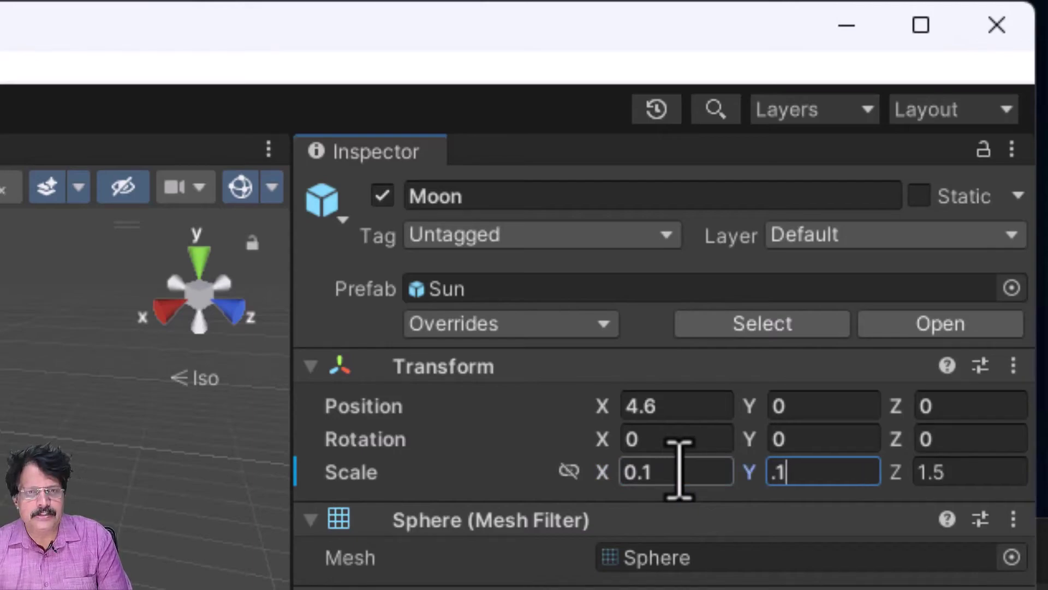
pyautogui.press('Tab')
pyautogui.press('BackSpace')
pyautogui.write('0.1')
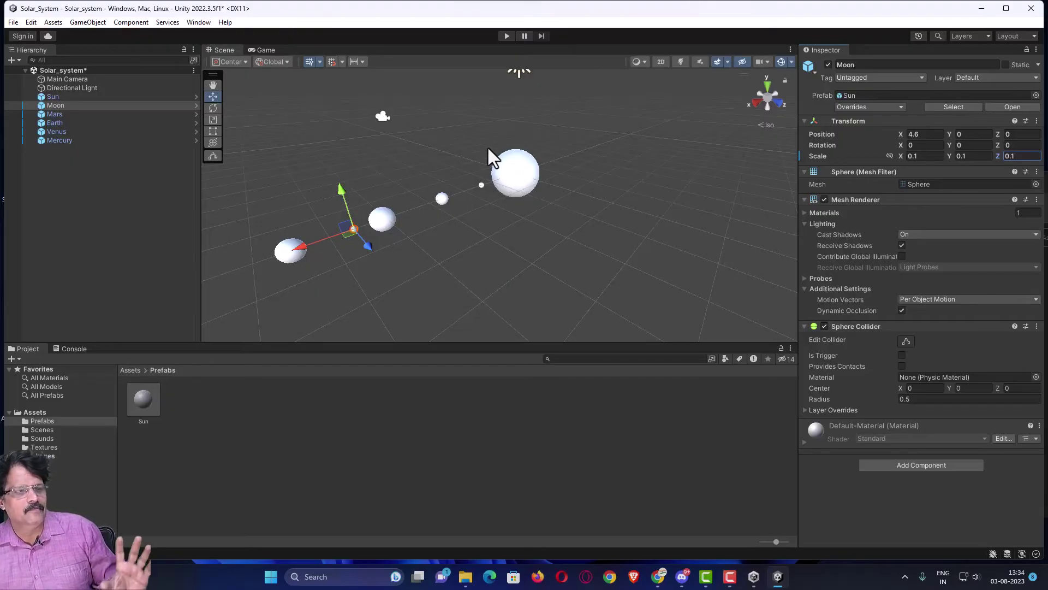
# Step: Dock the Game view beside the Scene view and adjust the widths so both show the planets
pyautogui.click(263, 50)
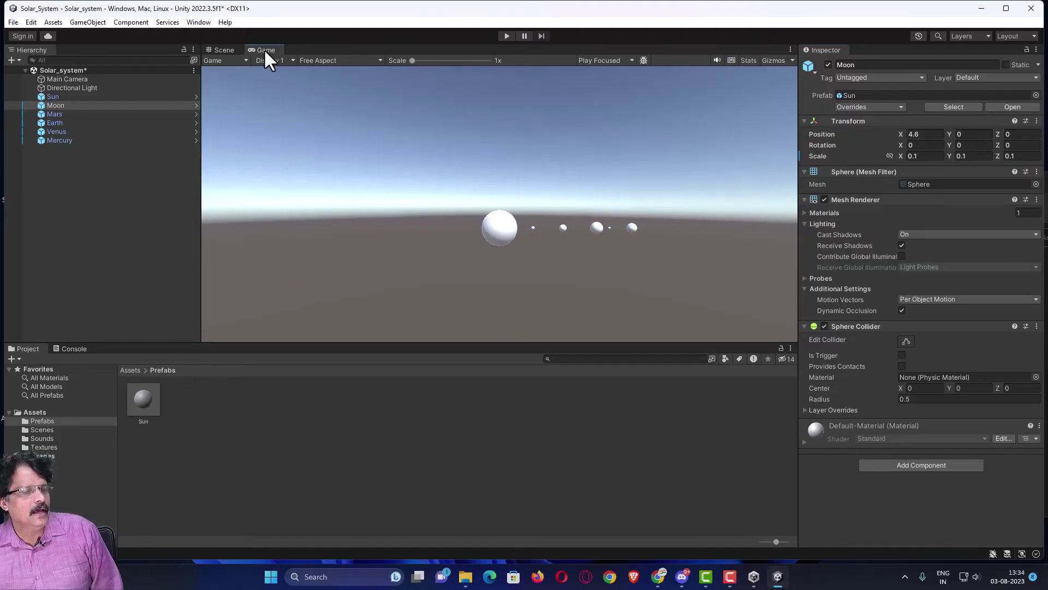
pyautogui.moveTo(263, 48); pyautogui.dragTo(327, 122)
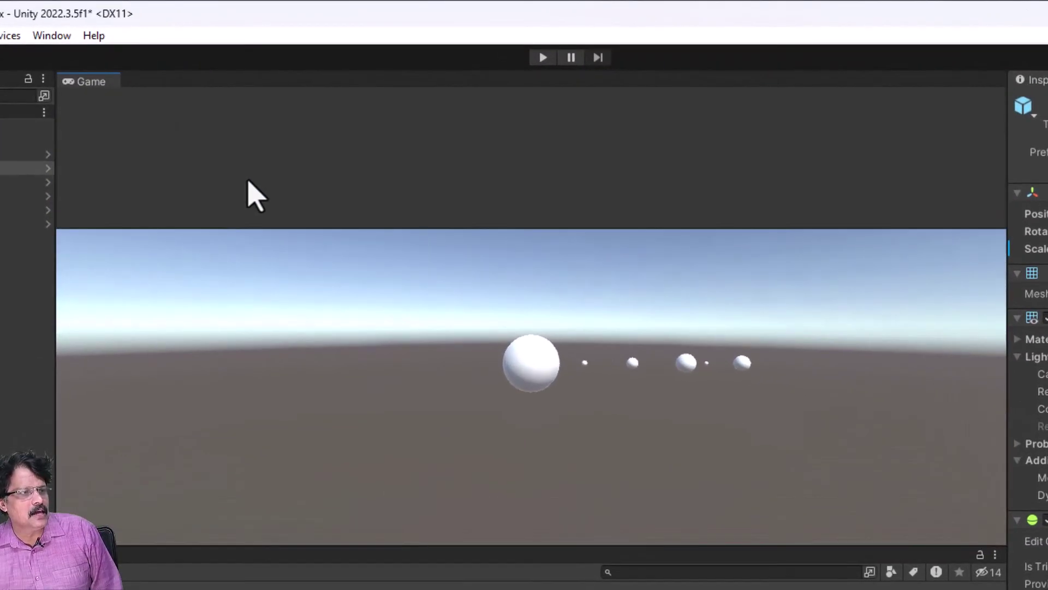
pyautogui.moveTo(248, 182); pyautogui.dragTo(901, 350)
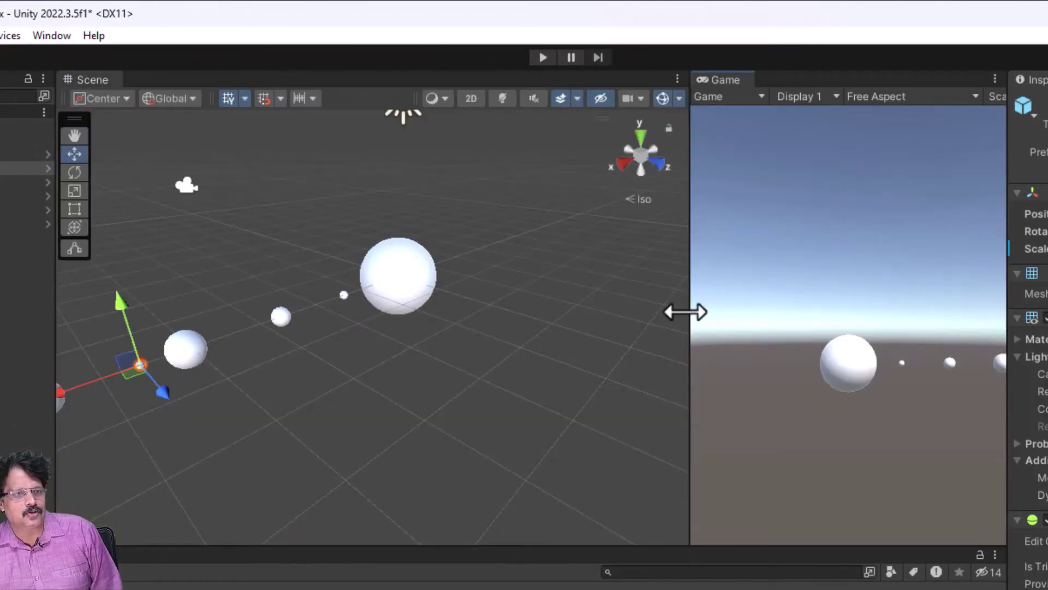
pyautogui.moveTo(689, 310); pyautogui.dragTo(462, 317)
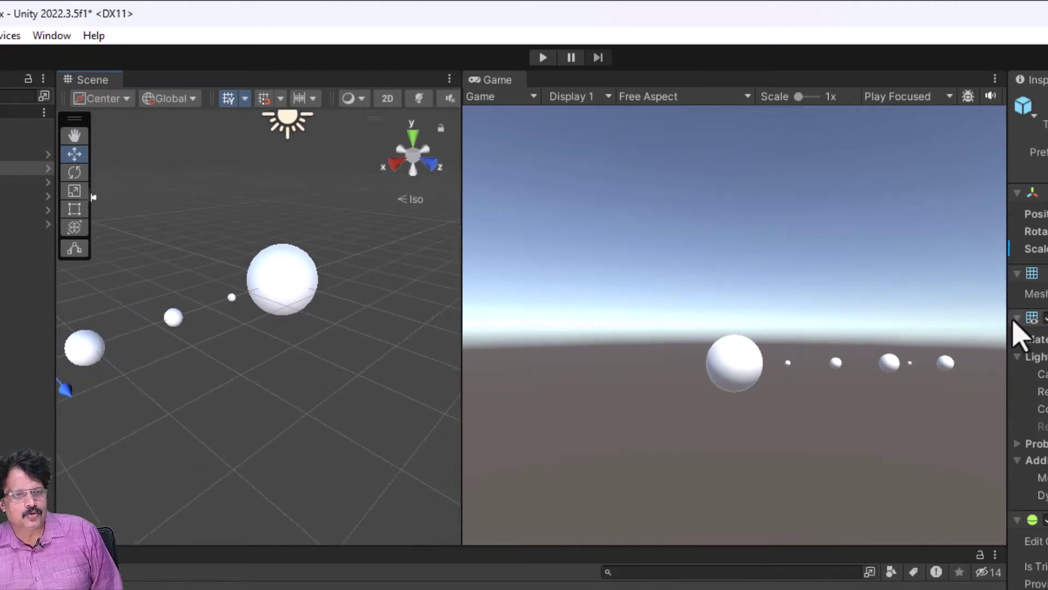
pyautogui.moveTo(1003, 318); pyautogui.dragTo(1045, 318)
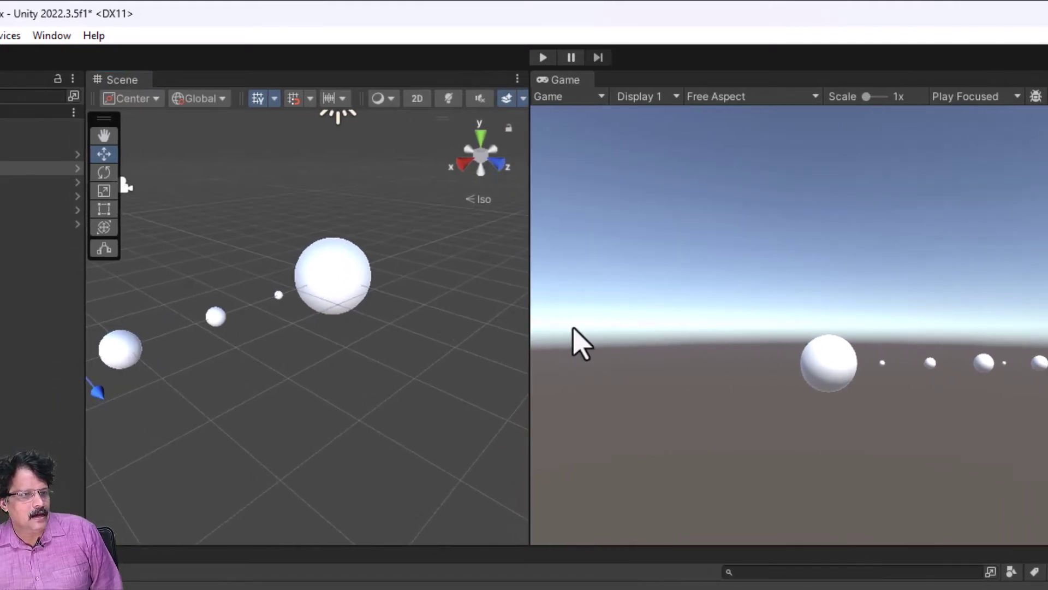
pyautogui.scroll(-3, 375, 375)
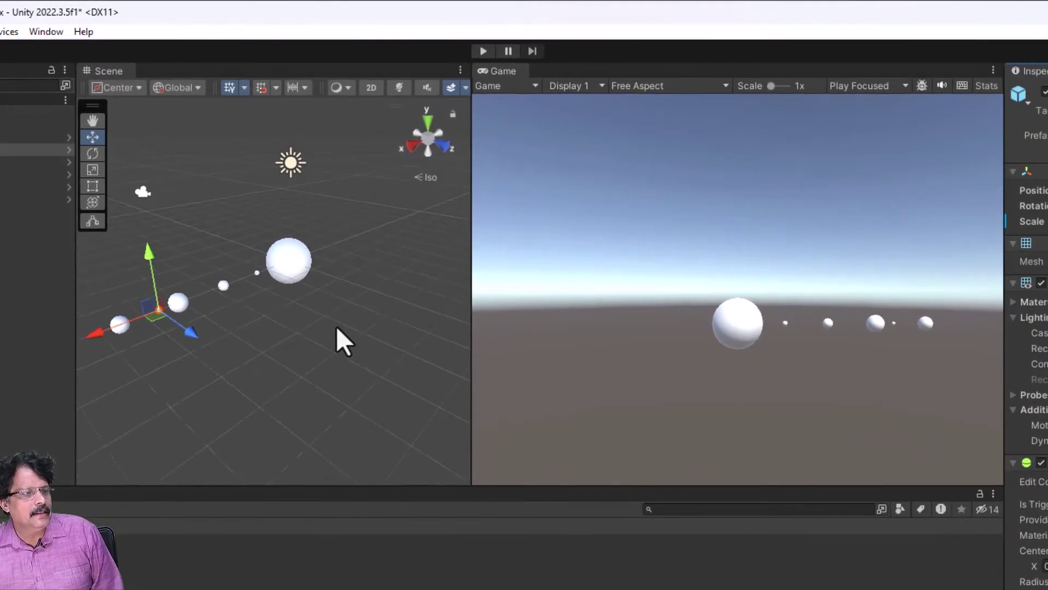
pyautogui.scroll(-1, 337, 326)
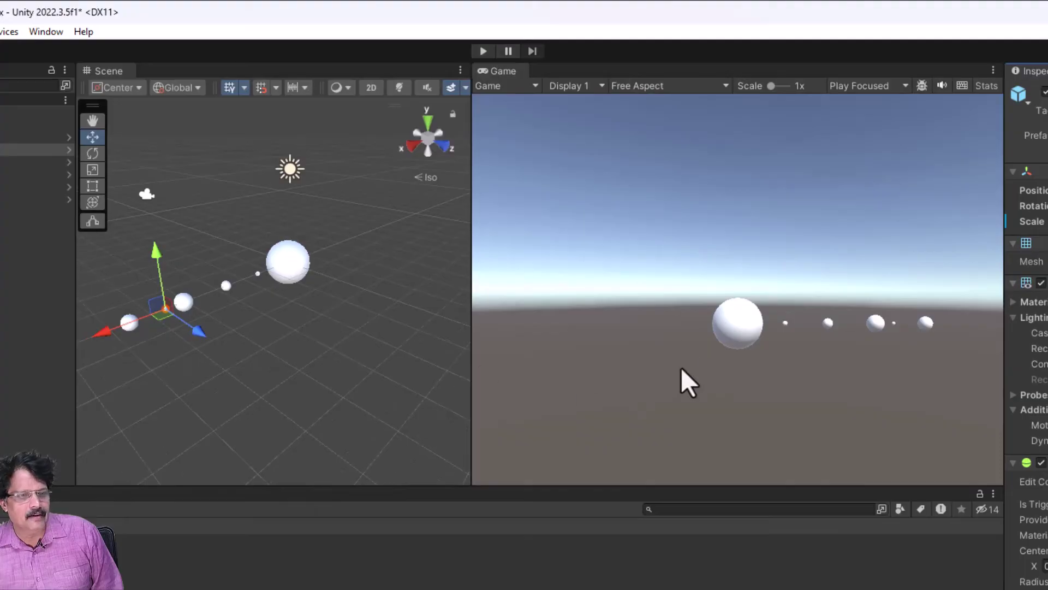
# Step: Set the Main Camera's Z position to -12 and its Y position to 0
pyautogui.click(148, 195)
pyautogui.moveTo(176, 202)
pyautogui.mouseDown()
pyautogui.moveTo(159, 202)
pyautogui.moveTo(211, 212)
pyautogui.moveTo(169, 206)
pyautogui.moveTo(200, 215)
pyautogui.moveTo(185, 213)
pyautogui.mouseUp()
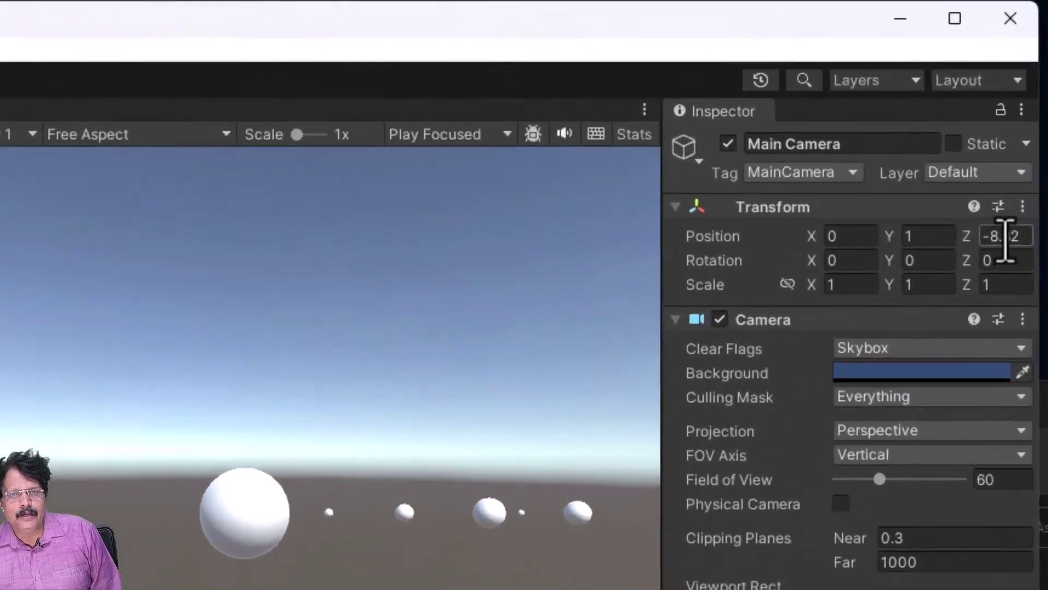
pyautogui.click(1031, 105)
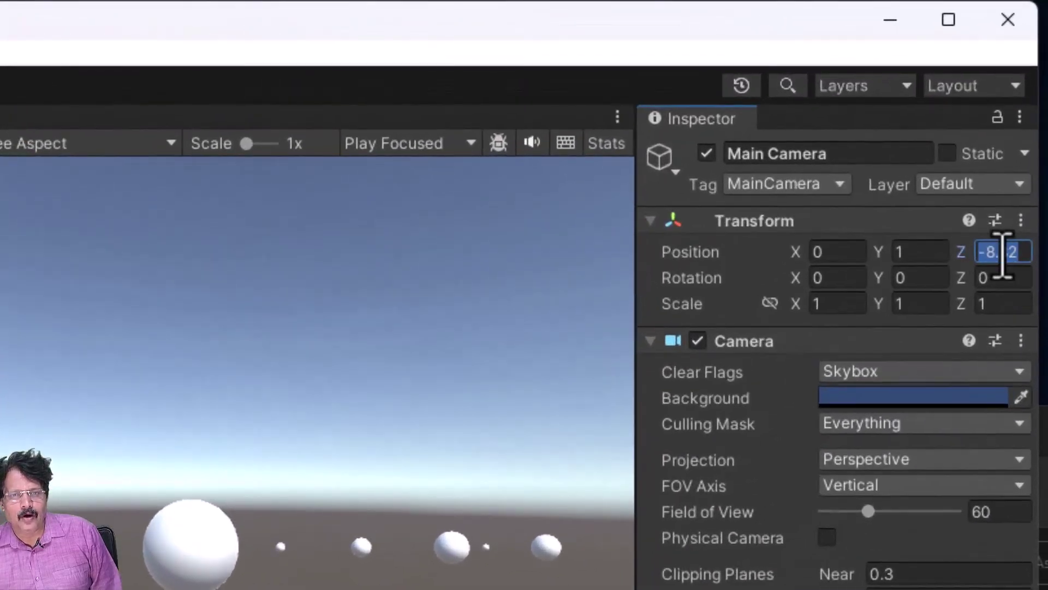
pyautogui.write('-12')
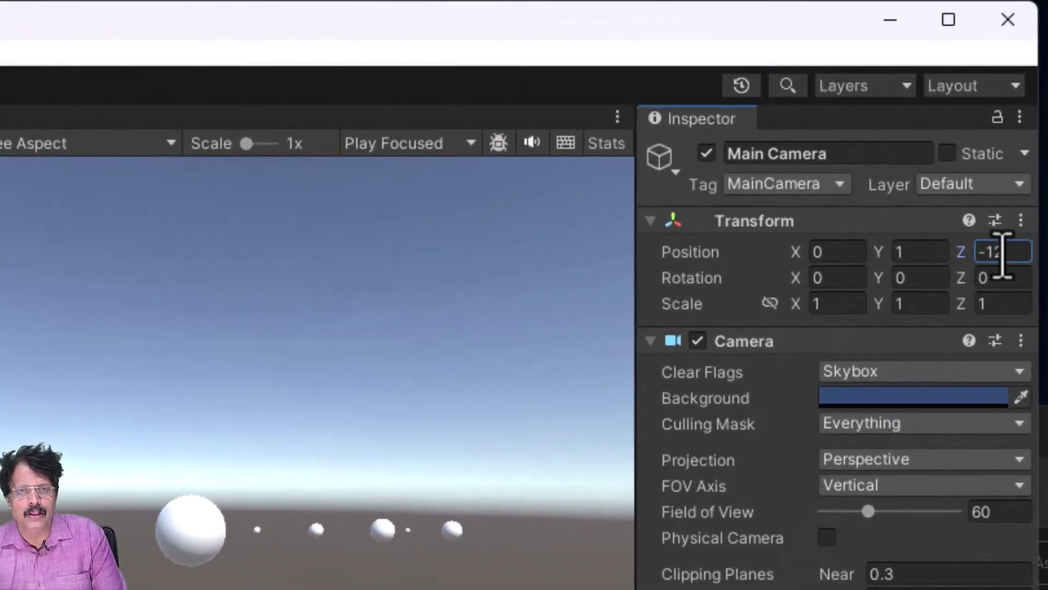
pyautogui.click(937, 253)
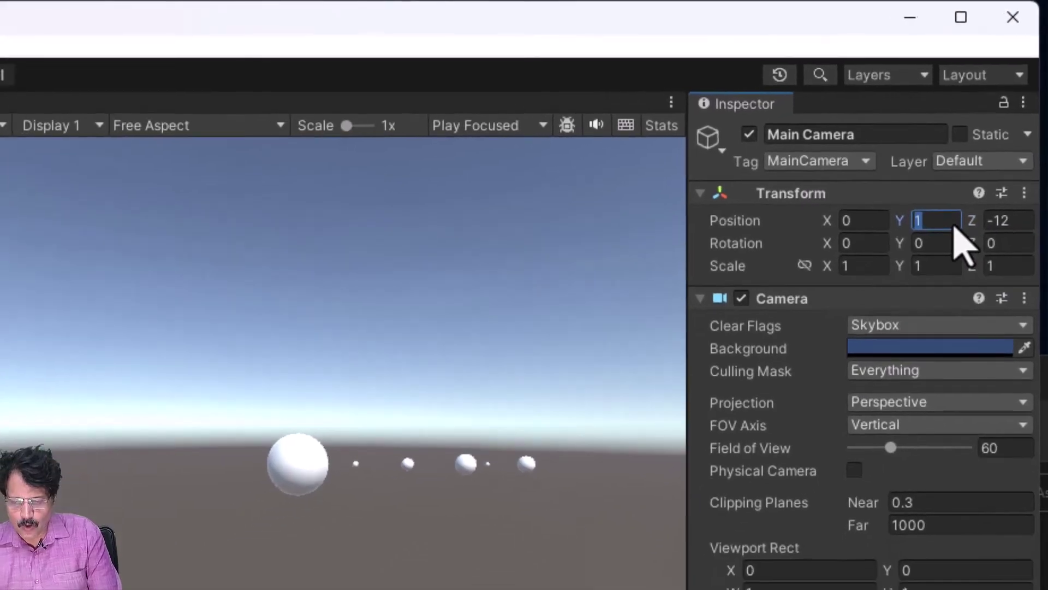
pyautogui.write('0')
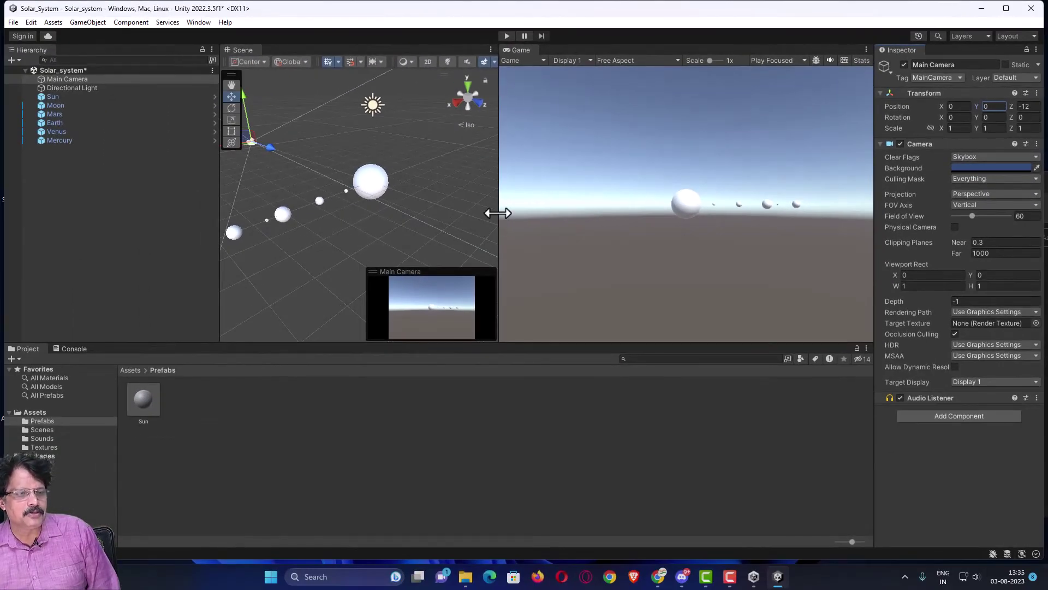
# Step: Widen the Scene view and apply the sunmap texture from the Textures folder to the Sun
pyautogui.moveTo(498, 213); pyautogui.dragTo(663, 233)
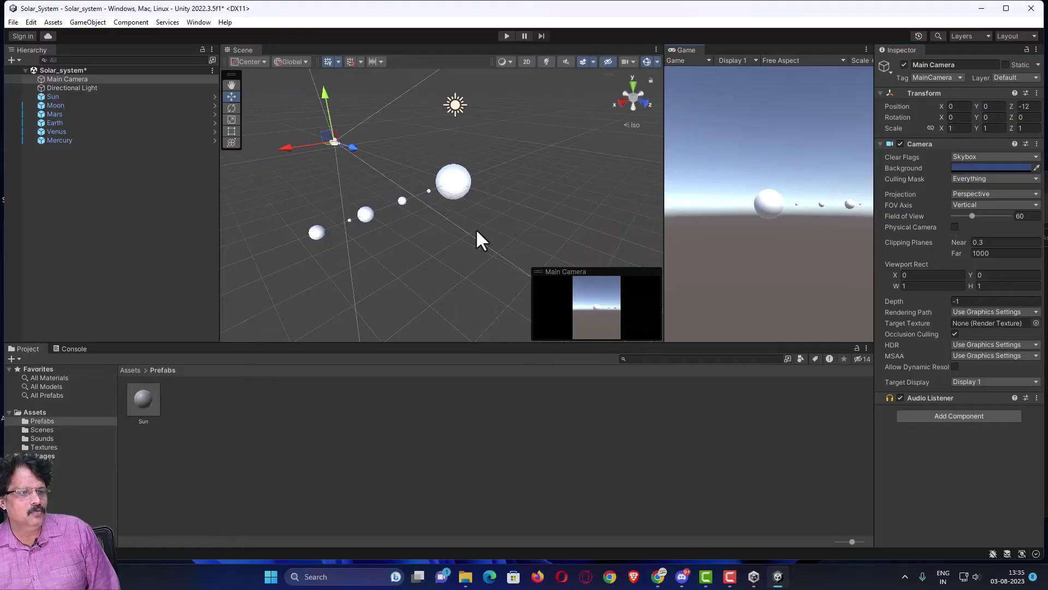
pyautogui.scroll(5, 476, 228)
pyautogui.scroll(1, 476, 229)
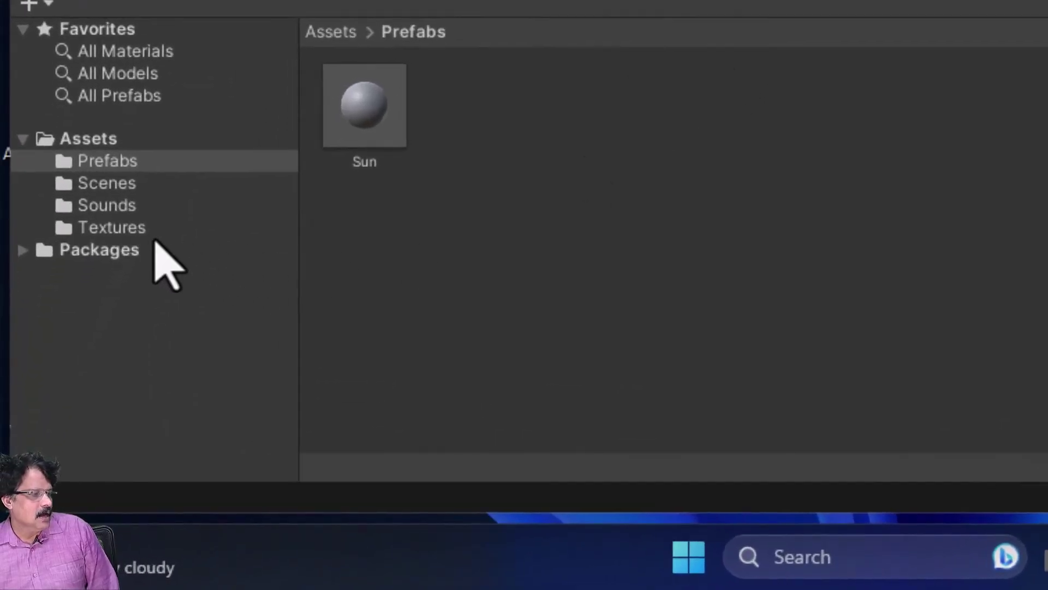
pyautogui.click(125, 230)
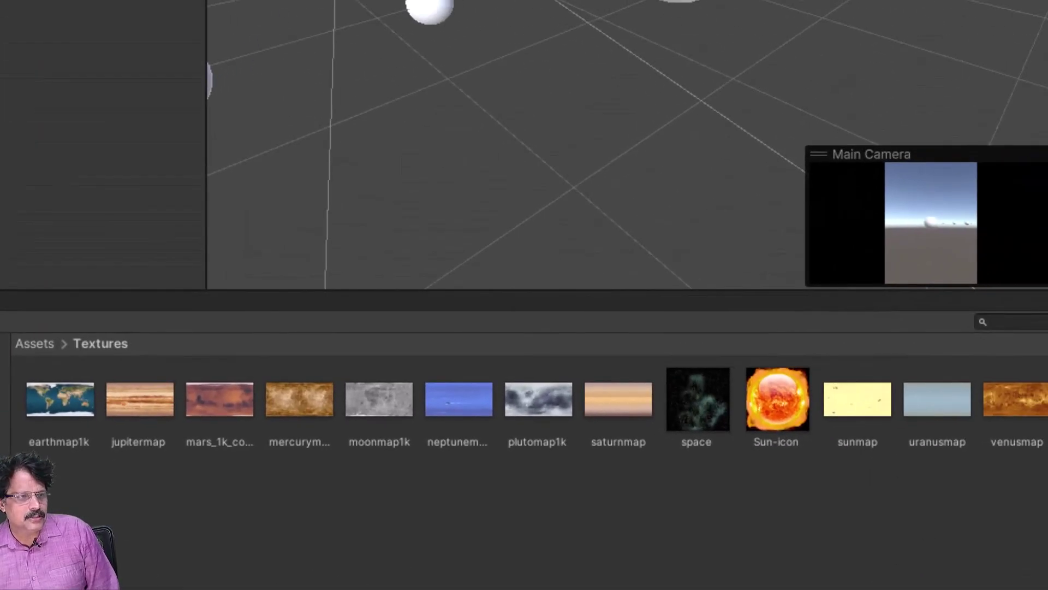
pyautogui.click(669, 14)
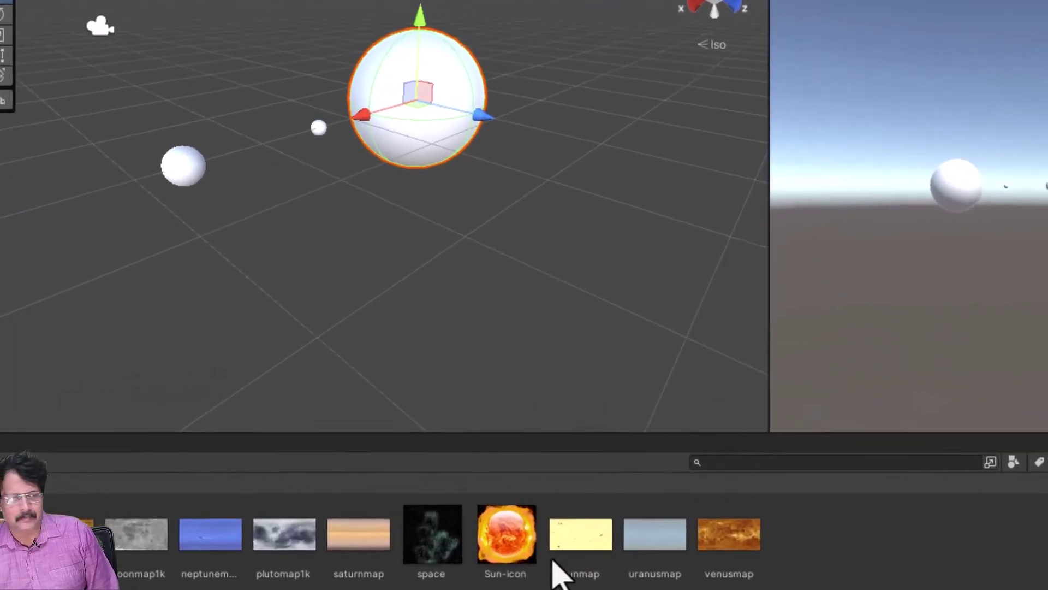
pyautogui.click(571, 546)
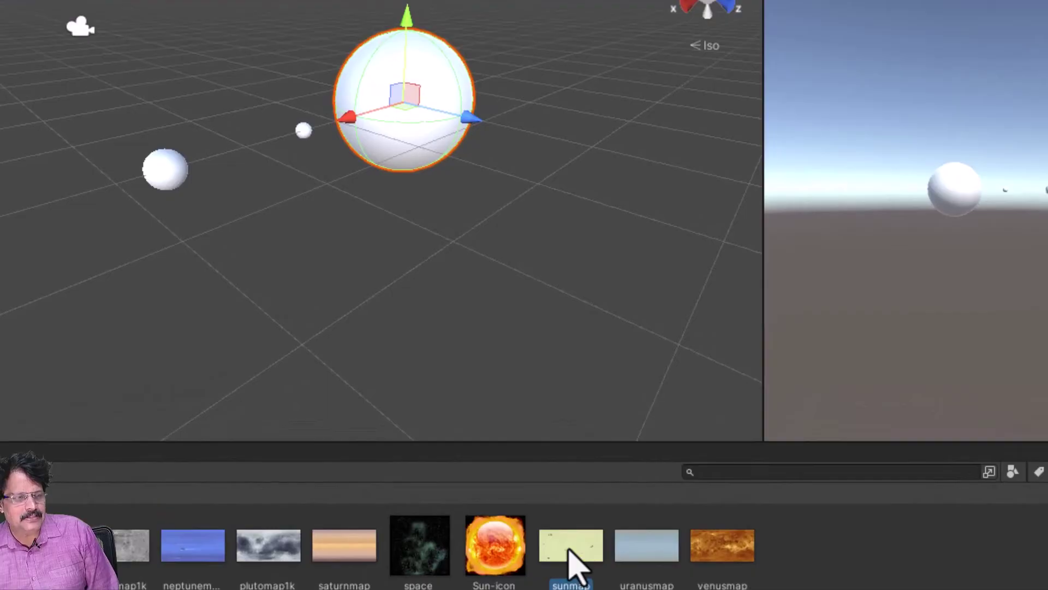
pyautogui.moveTo(569, 548); pyautogui.dragTo(425, 158)
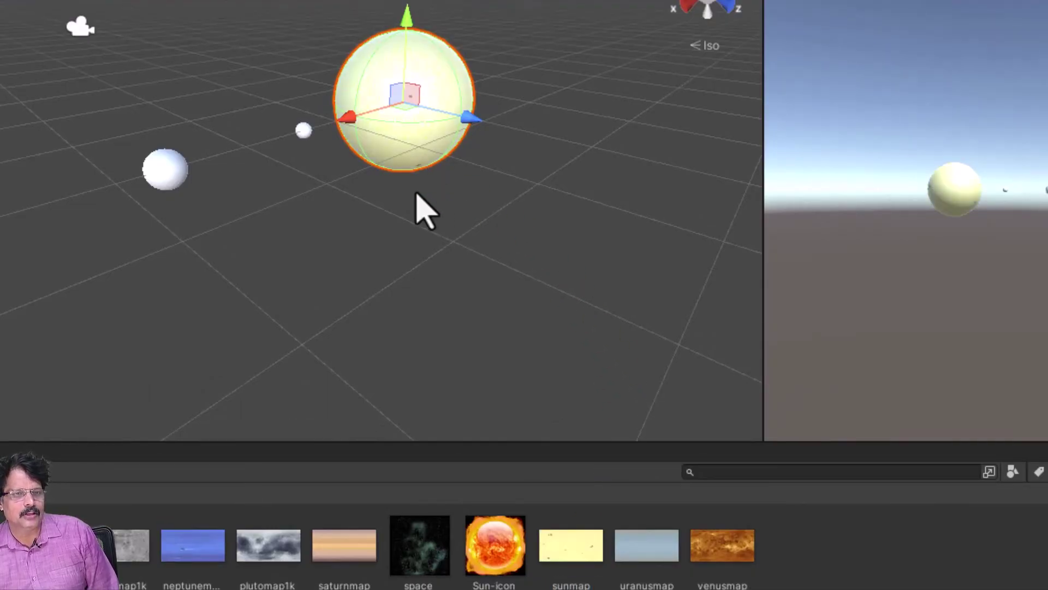
# Step: Apply the moonmap1k texture to the Moon and check its surface up close in the Scene view
pyautogui.scroll(2, 425, 210)
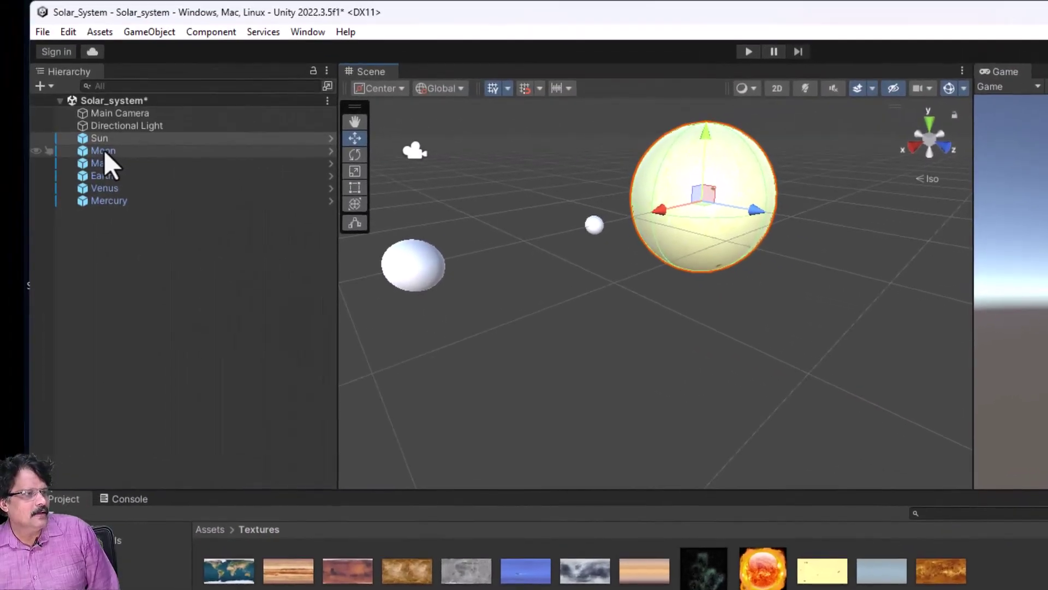
pyautogui.click(104, 150)
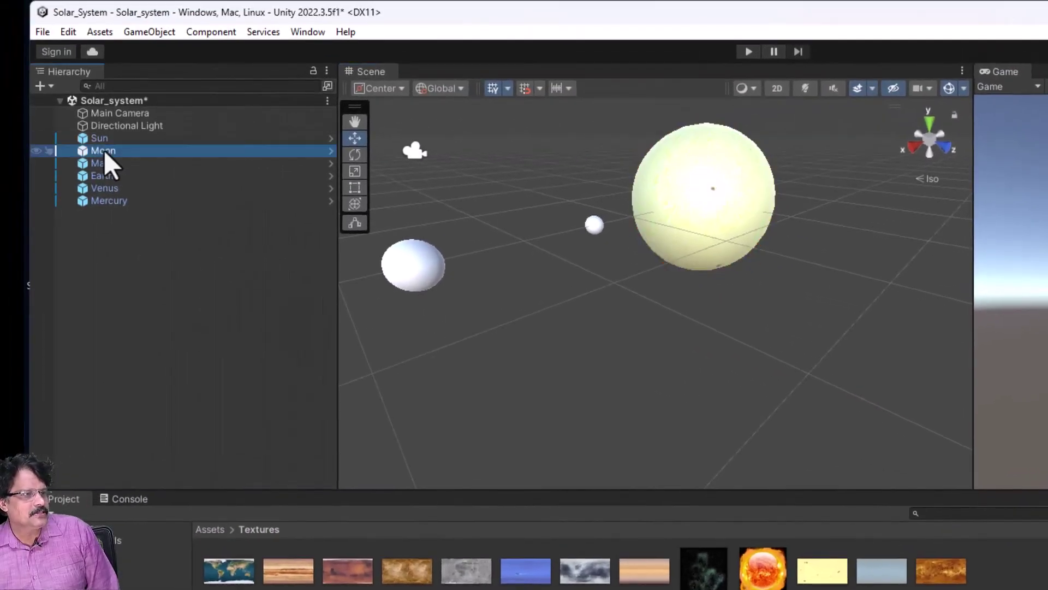
pyautogui.scroll(-5, 598, 389)
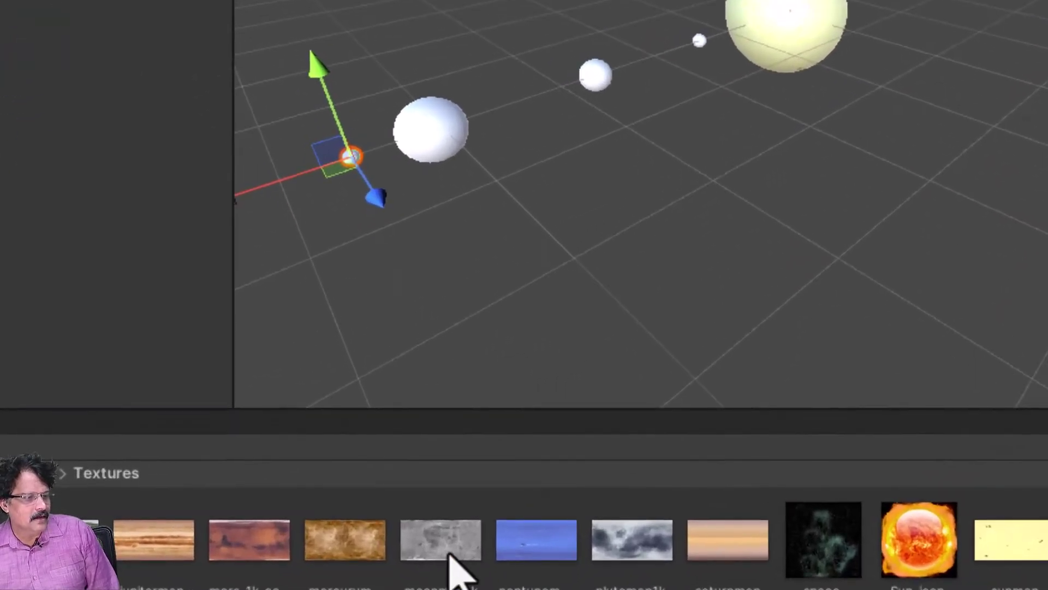
pyautogui.moveTo(447, 553); pyautogui.dragTo(362, 175)
pyautogui.press('Right')
pyautogui.press('Up')
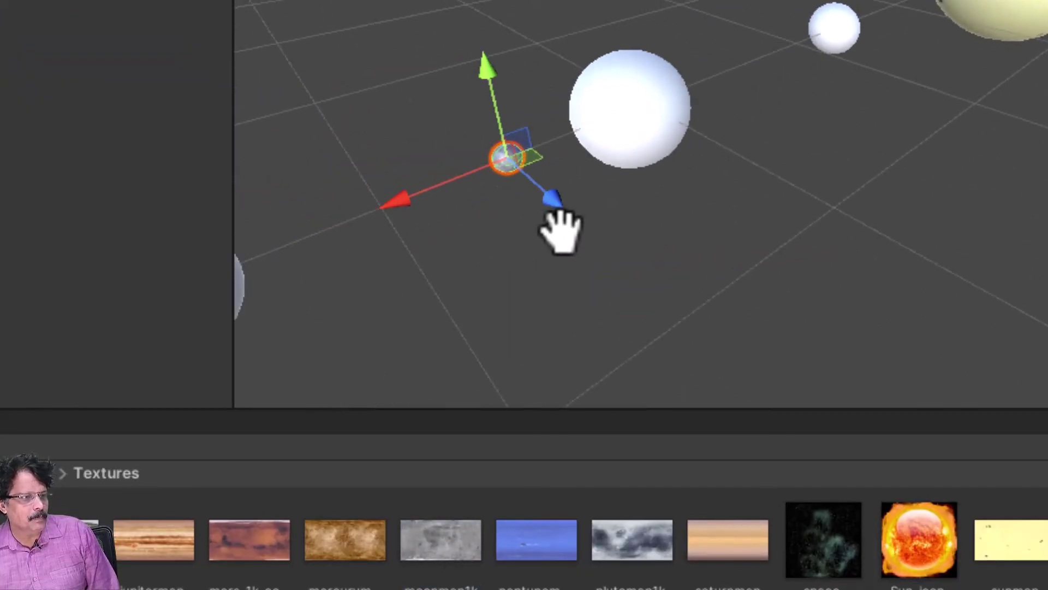
pyautogui.press('Down')
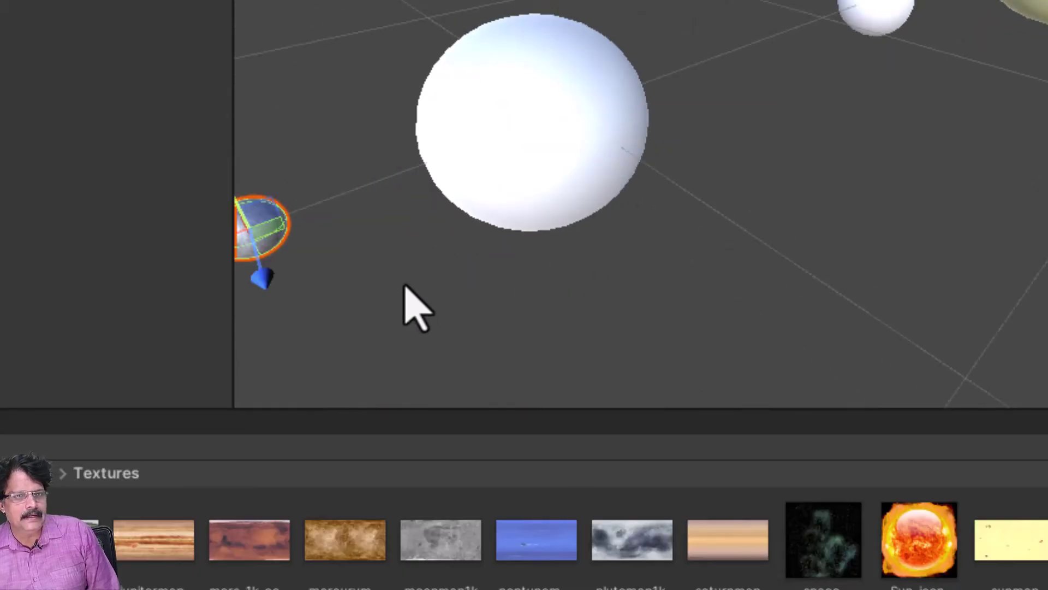
pyautogui.moveTo(428, 300); pyautogui.dragTo(463, 276, button='middle')
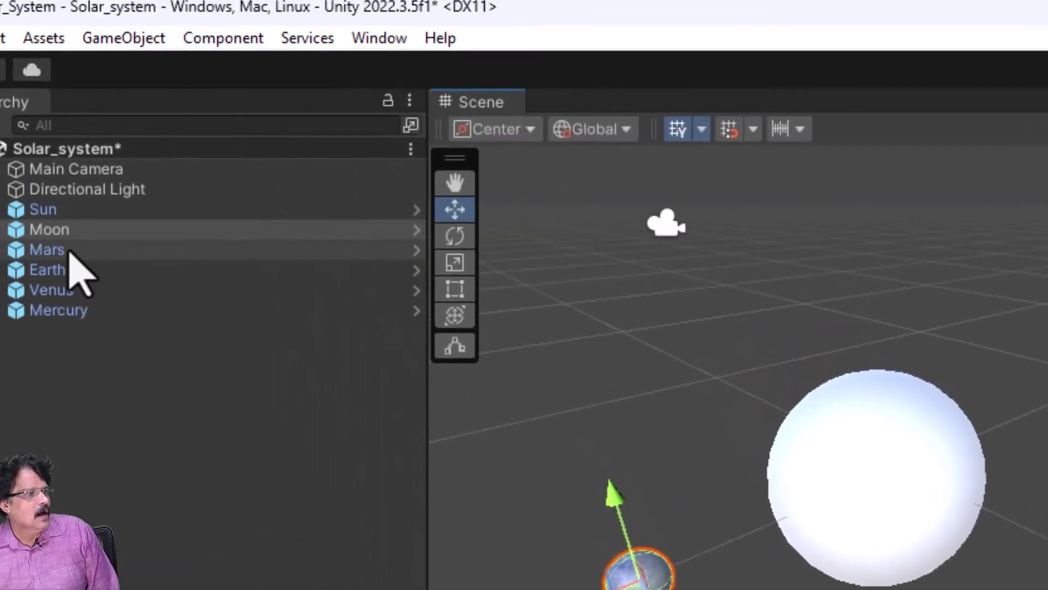
# Step: Focus the Scene view on Mars and apply the Mars texture from the Textures folder to it
pyautogui.click(77, 264)
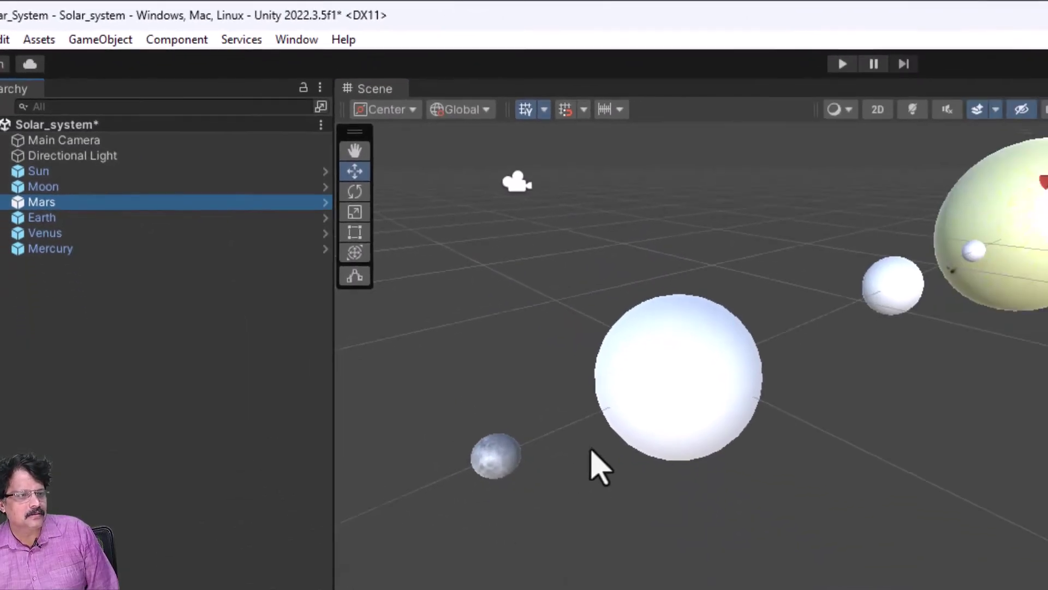
pyautogui.moveTo(775, 589); pyautogui.dragTo(853, 560, button='middle')
pyautogui.moveTo(500, 329); pyautogui.dragTo(500, 335, button='middle')
pyautogui.press('f')
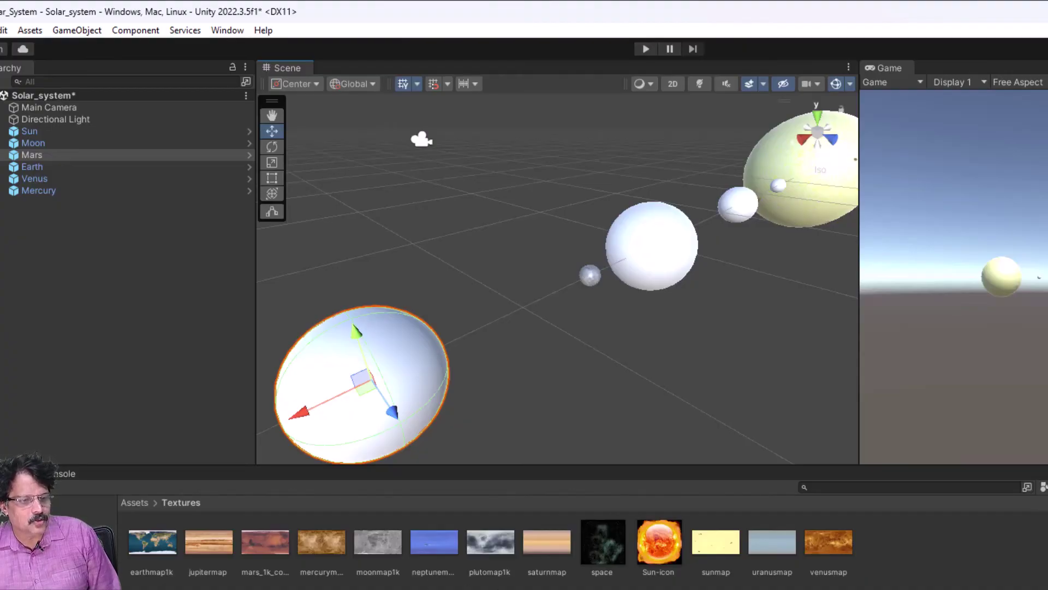
pyautogui.click(263, 557)
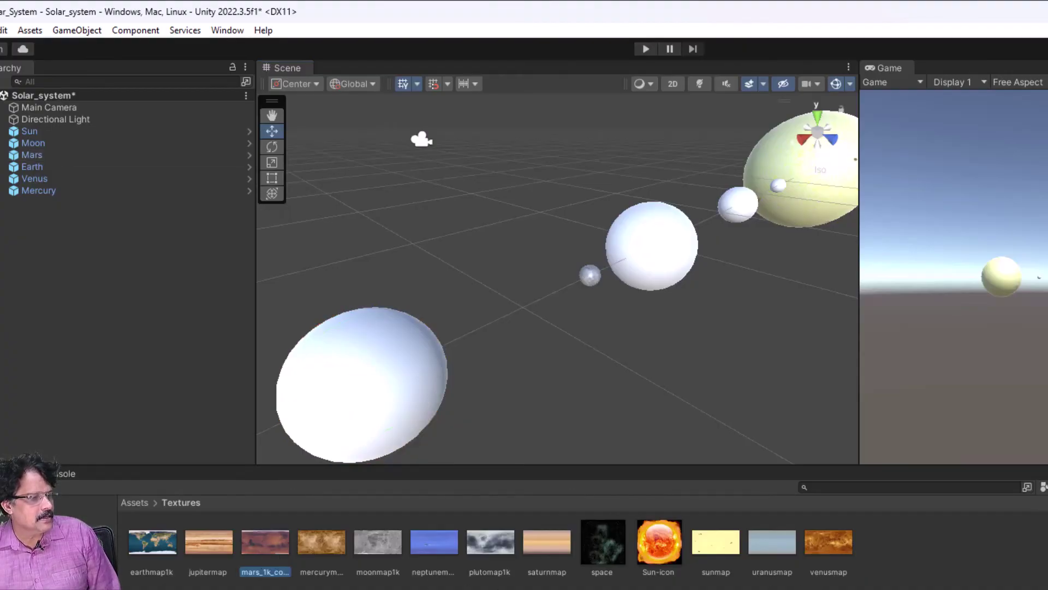
pyautogui.click(347, 392)
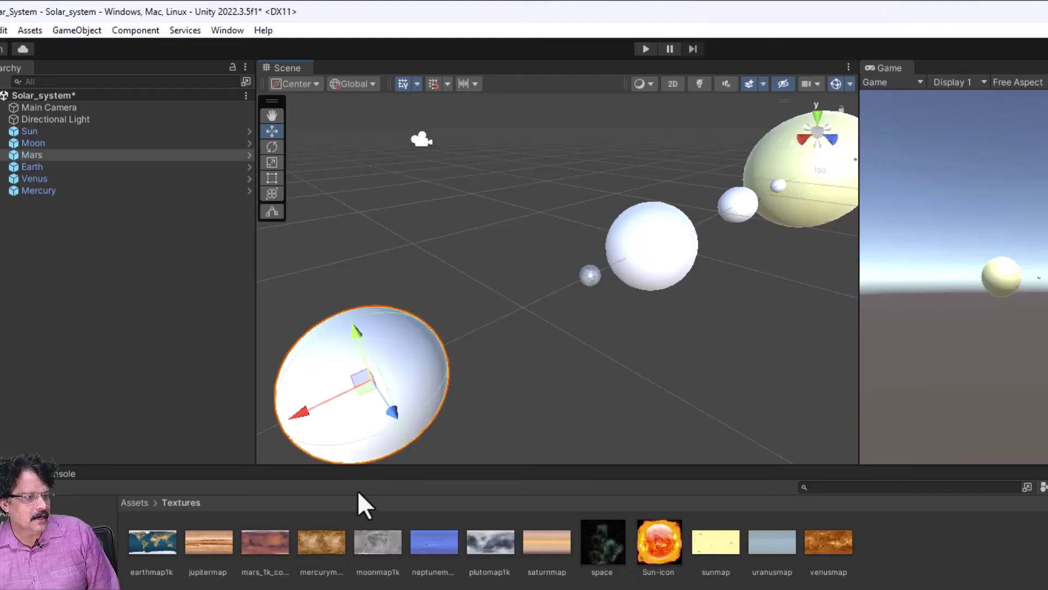
pyautogui.moveTo(246, 544); pyautogui.dragTo(351, 434)
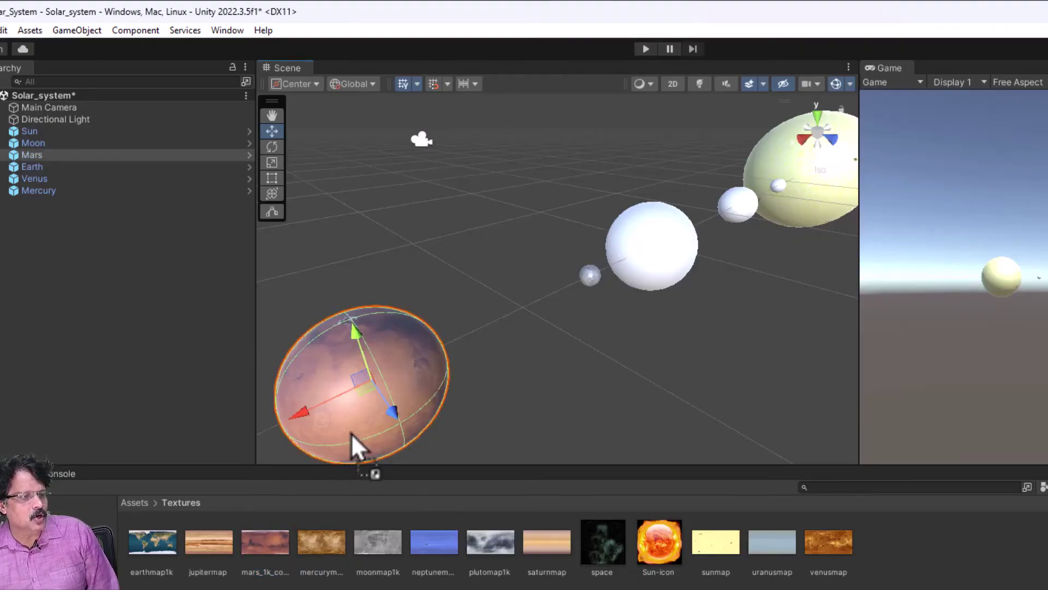
# Step: Apply the earthmap1k texture to Earth and the venusmap texture to Venus
pyautogui.click(41, 167)
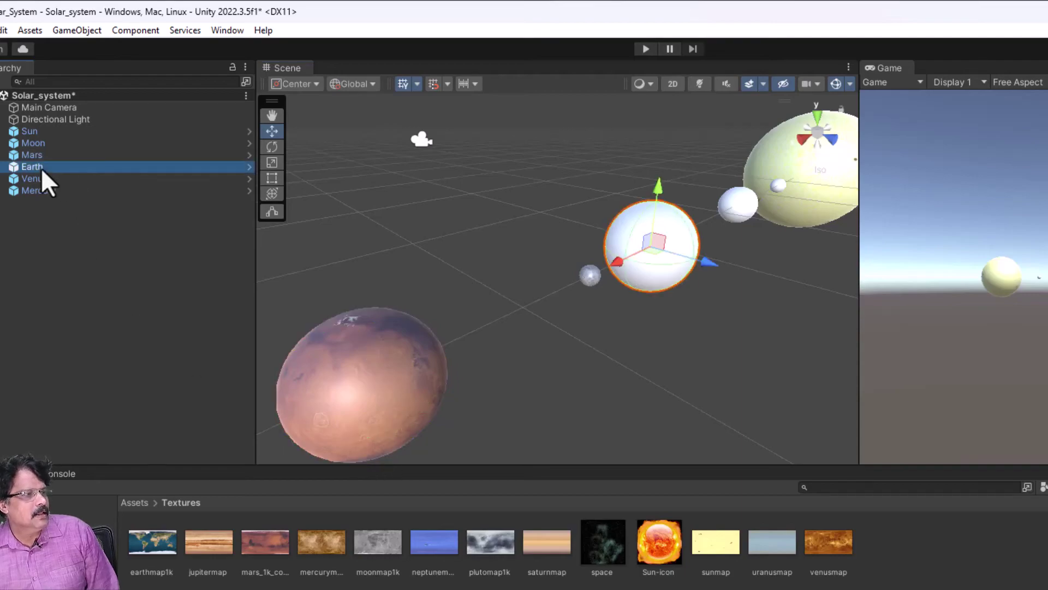
pyautogui.click(146, 552)
pyautogui.moveTo(146, 551); pyautogui.dragTo(656, 277)
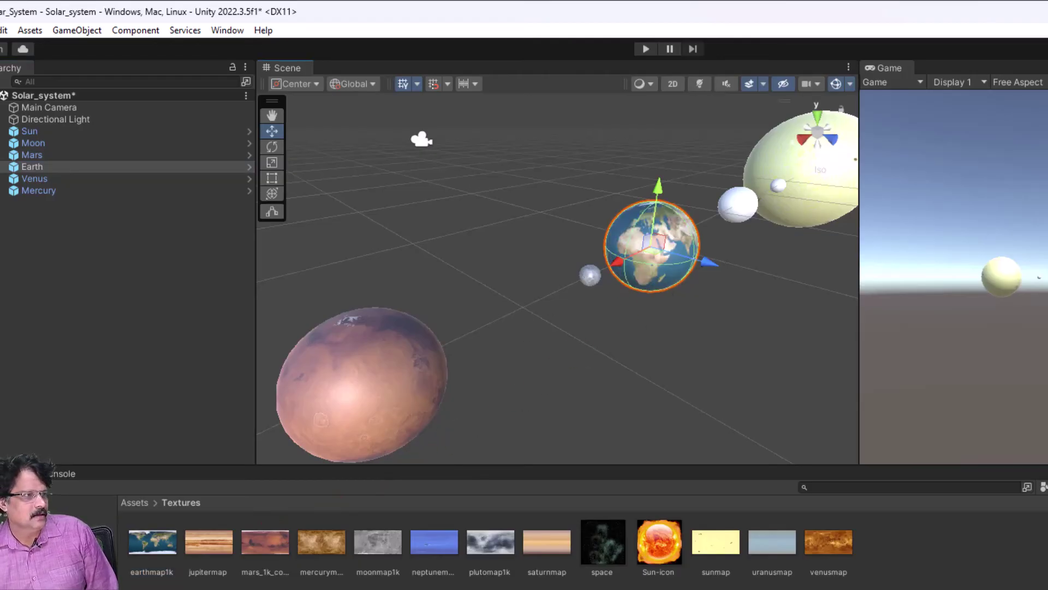
pyautogui.click(25, 179)
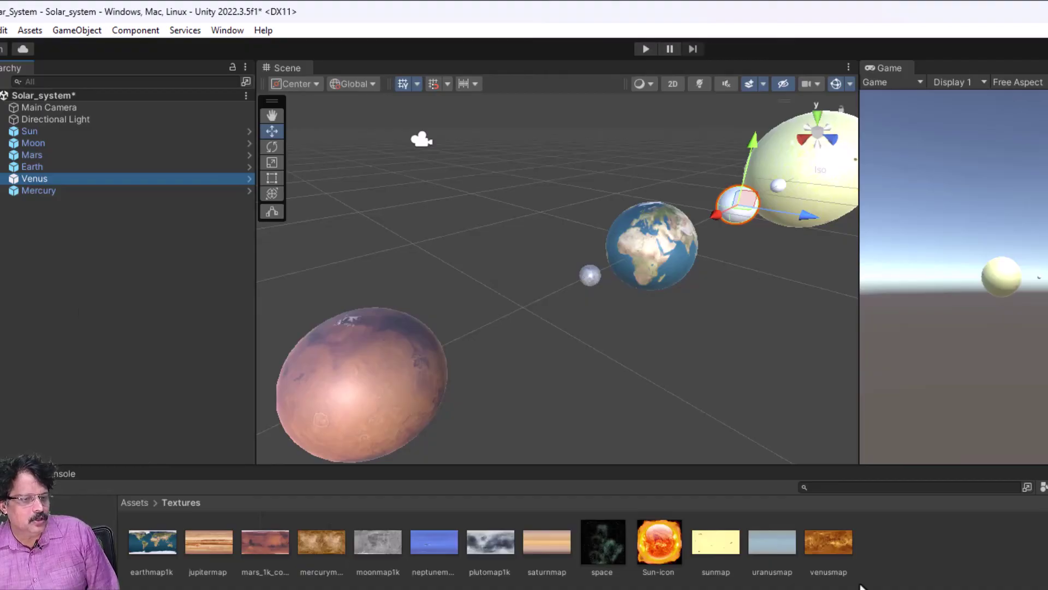
pyautogui.moveTo(836, 552); pyautogui.dragTo(742, 223)
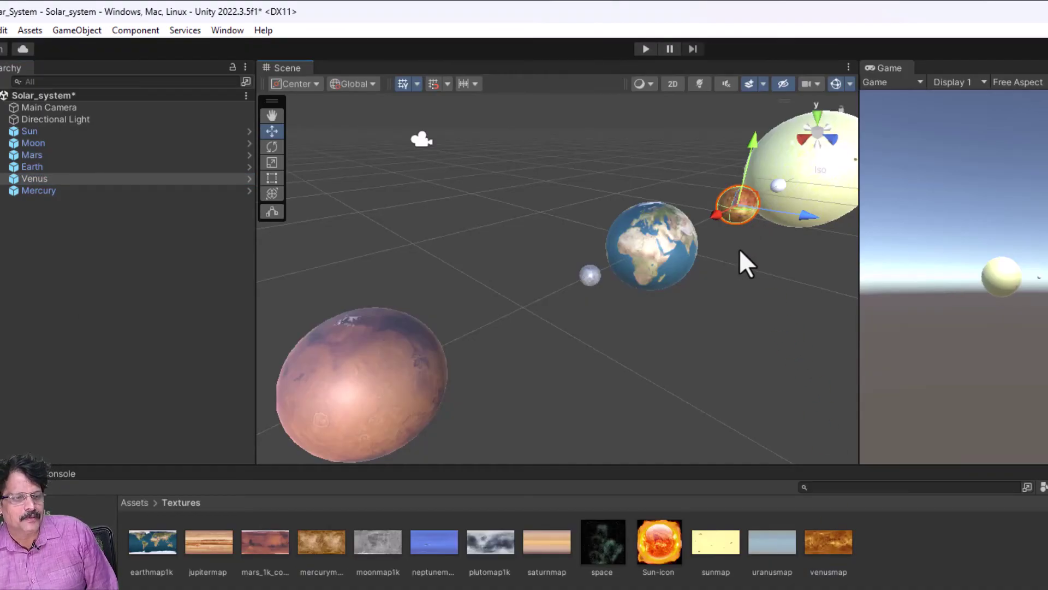
# Step: Apply the Mercury texture to Mercury and check the textured planets up close in the Scene view
pyautogui.click(778, 185)
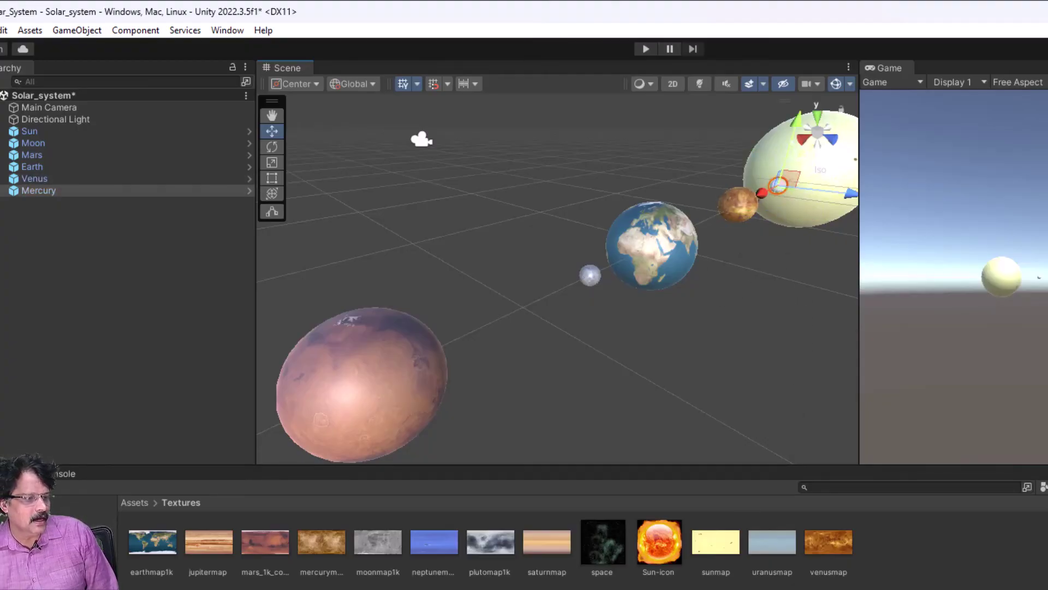
pyautogui.moveTo(327, 560); pyautogui.dragTo(780, 188)
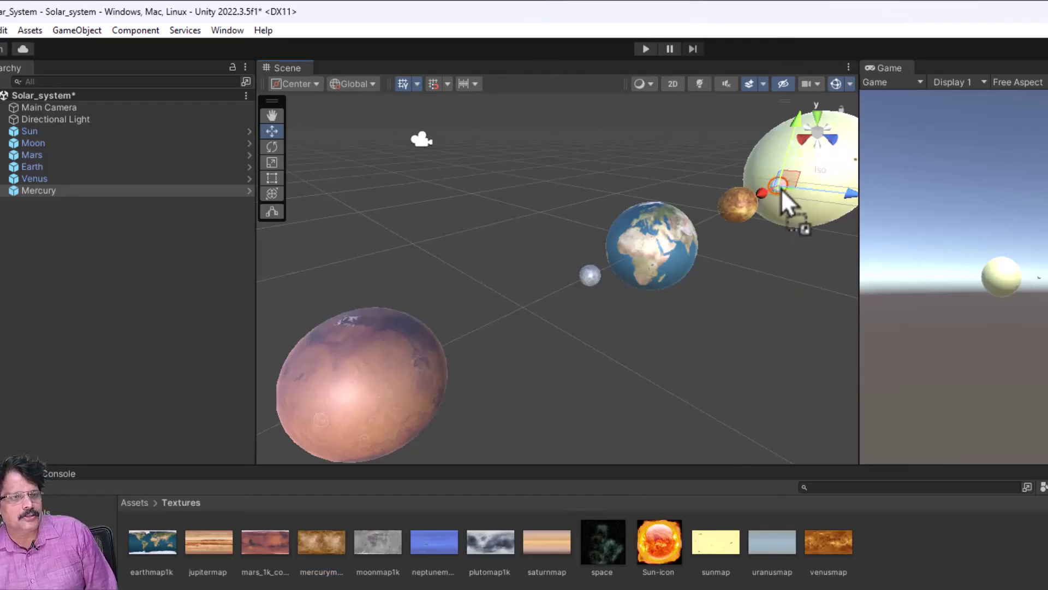
pyautogui.scroll(3, 798, 283)
pyautogui.scroll(-5, 797, 285)
pyautogui.moveTo(769, 309); pyautogui.dragTo(697, 351, button='middle')
pyautogui.scroll(6, 653, 356)
pyautogui.scroll(3, 616, 370)
pyautogui.moveTo(616, 369); pyautogui.dragTo(646, 346, button='middle')
pyautogui.scroll(-4, 646, 347)
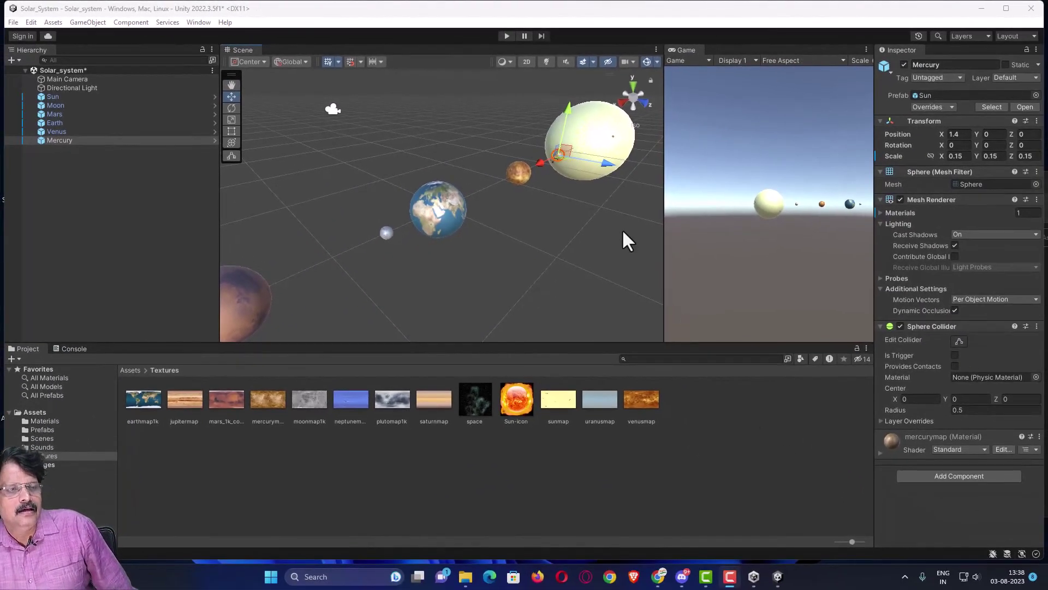
# Step: Open the sunmap material from the Materials folder and enable its Emission
pyautogui.click(598, 143)
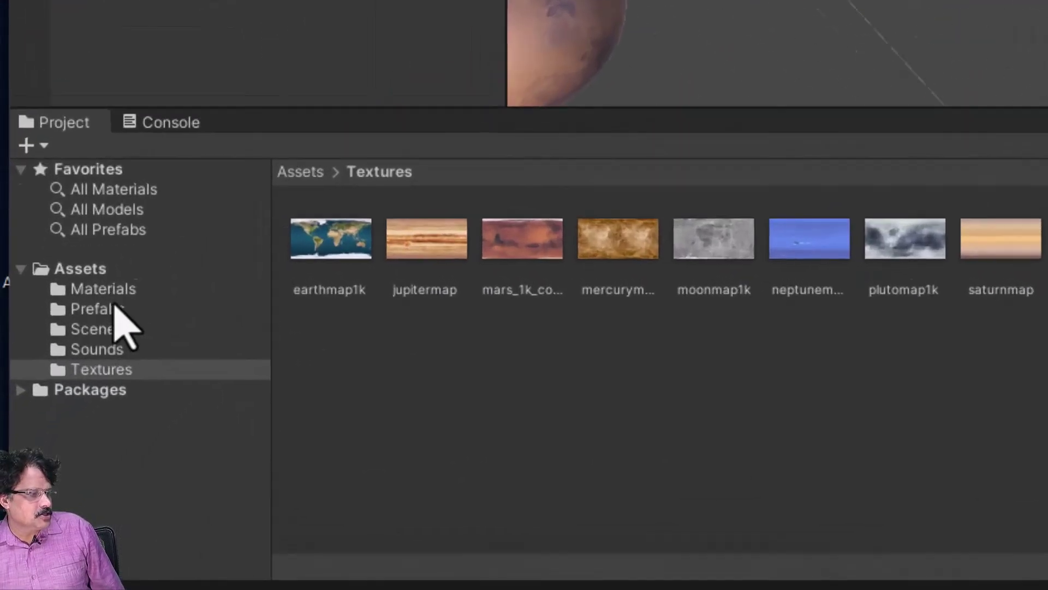
pyautogui.click(48, 422)
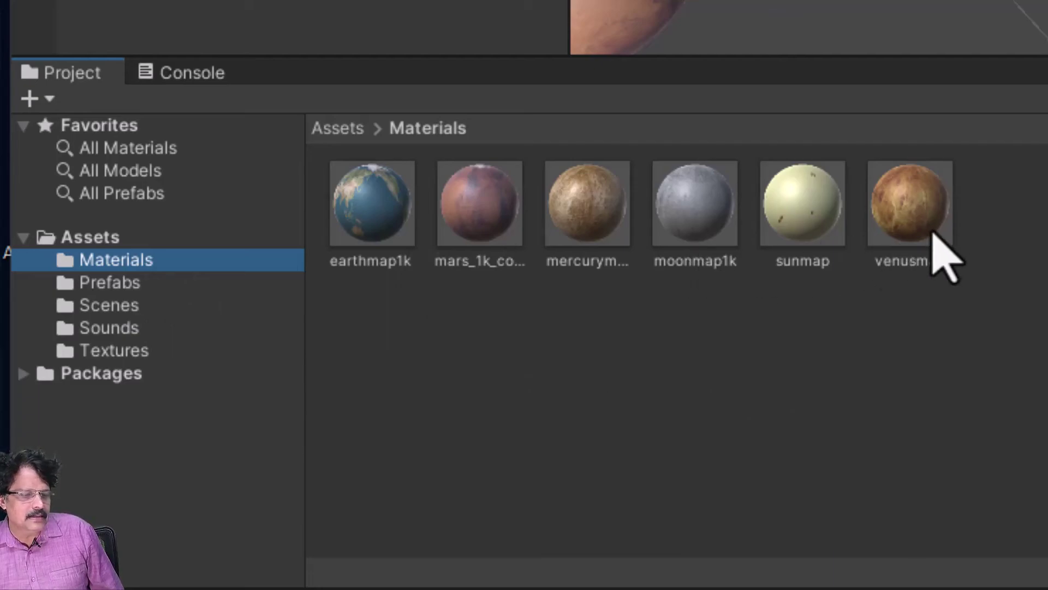
pyautogui.click(797, 232)
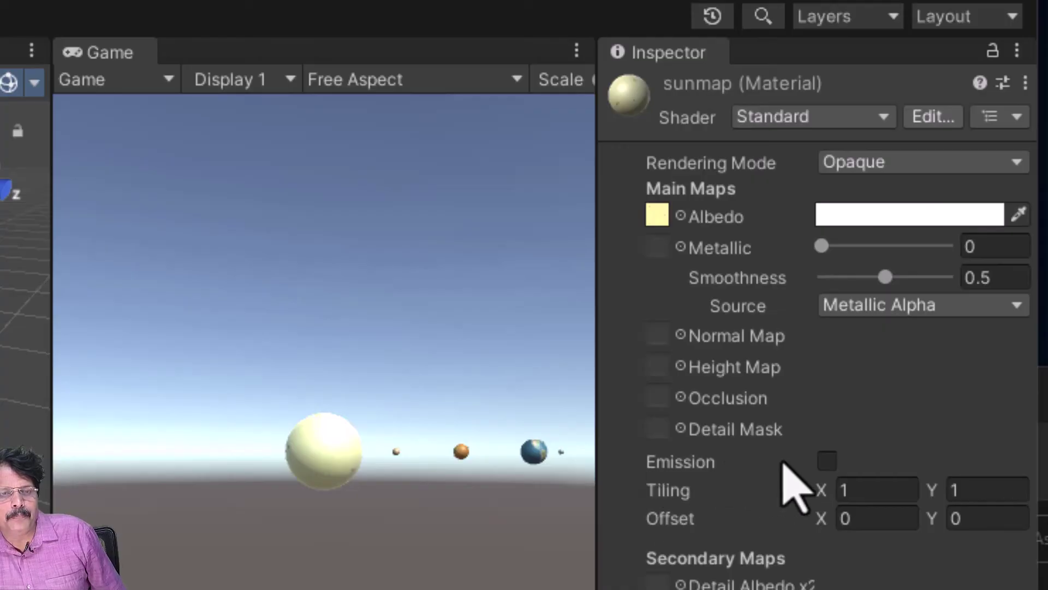
pyautogui.click(830, 467)
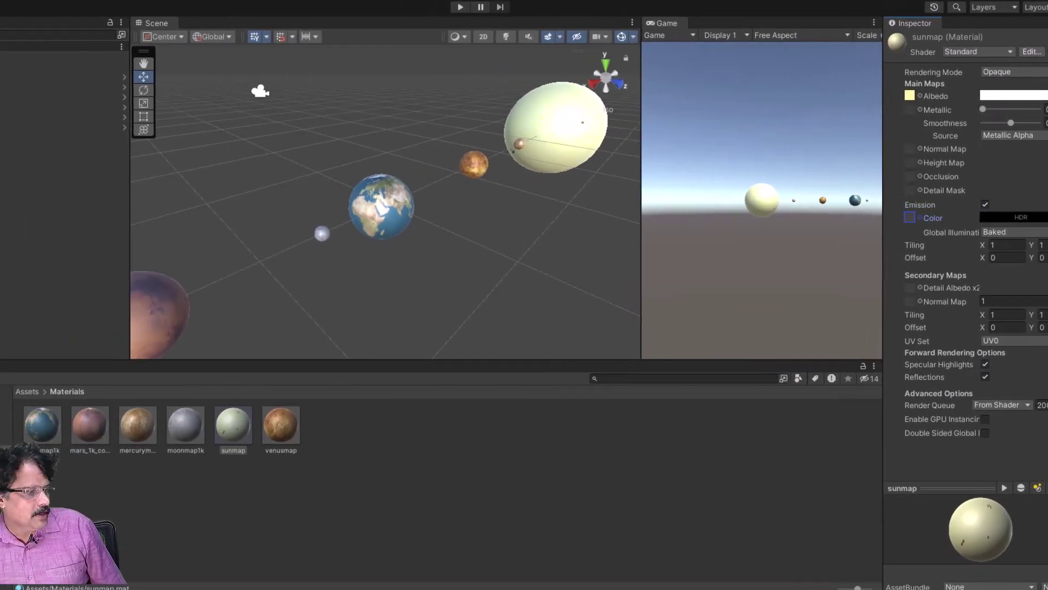
# Step: Assign the Mercury texture from the Textures folder as the sunmap material's emission map
pyautogui.click(44, 490)
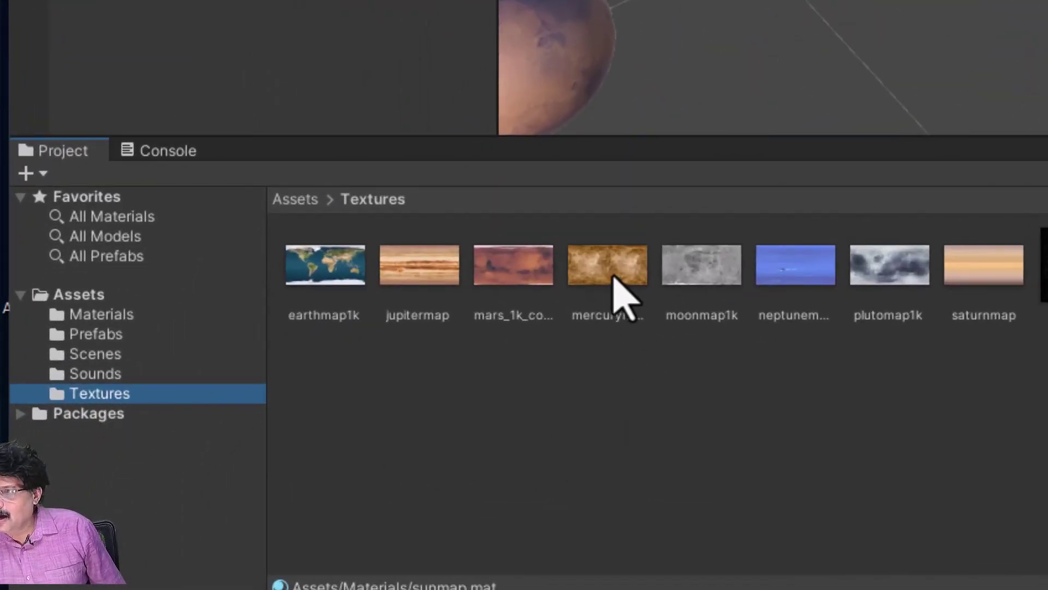
pyautogui.moveTo(612, 275); pyautogui.dragTo(617, 271)
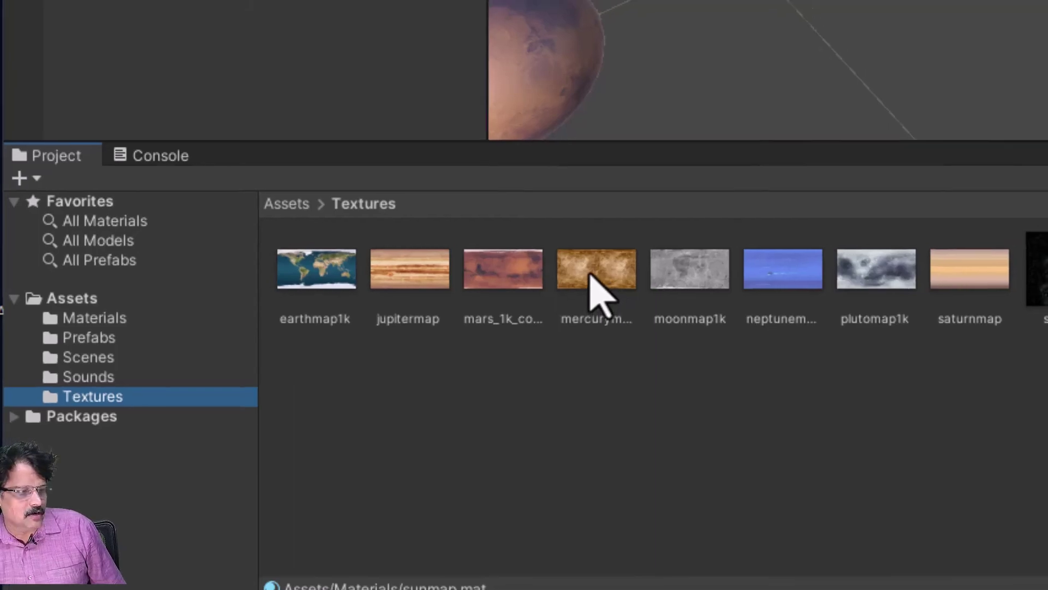
pyautogui.moveTo(272, 394); pyautogui.dragTo(1047, 85)
pyautogui.moveTo(918, 222); pyautogui.dragTo(918, 221)
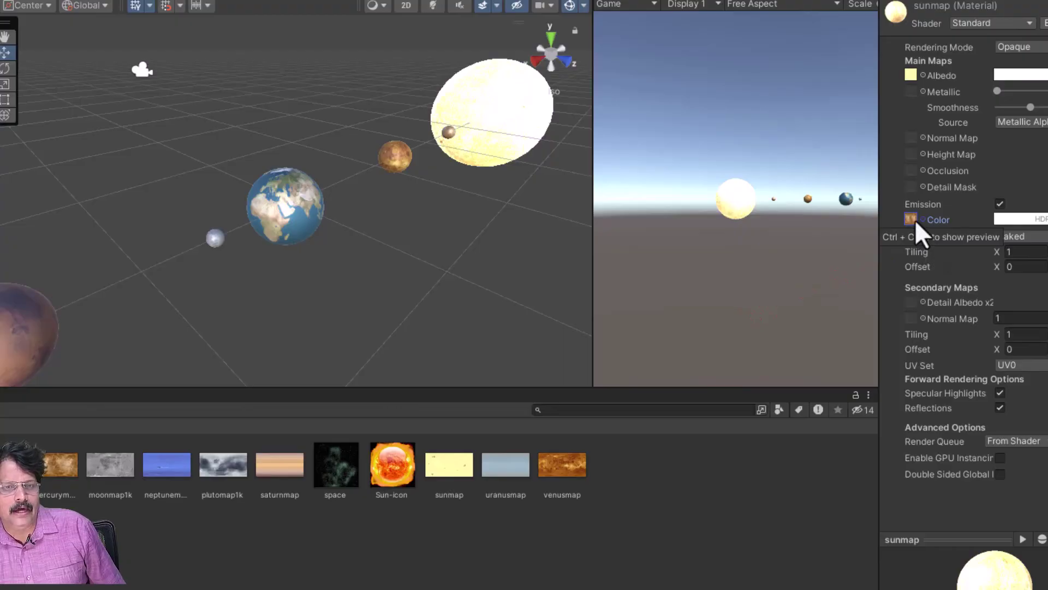
# Step: Set the sunmap material's emission color to RGB 222, 82, 66
pyautogui.click(913, 219)
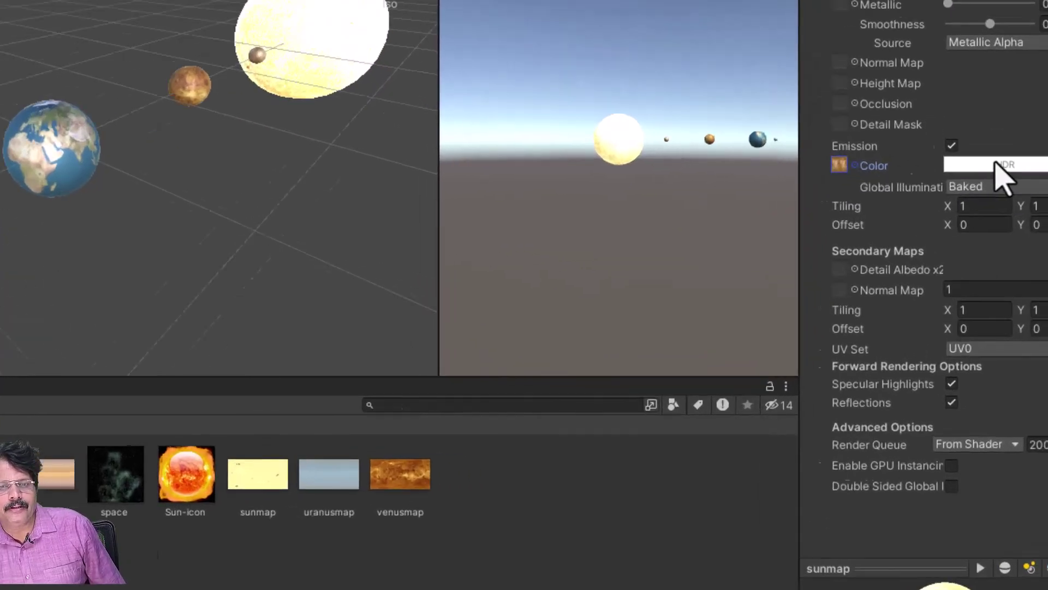
pyautogui.click(1030, 218)
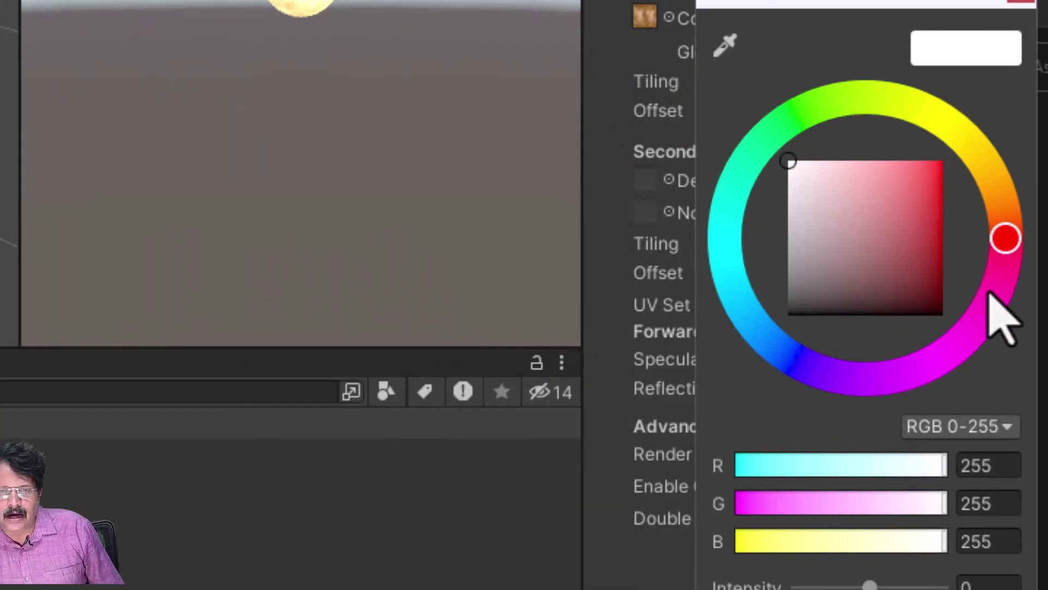
pyautogui.moveTo(873, 224); pyautogui.dragTo(873, 181)
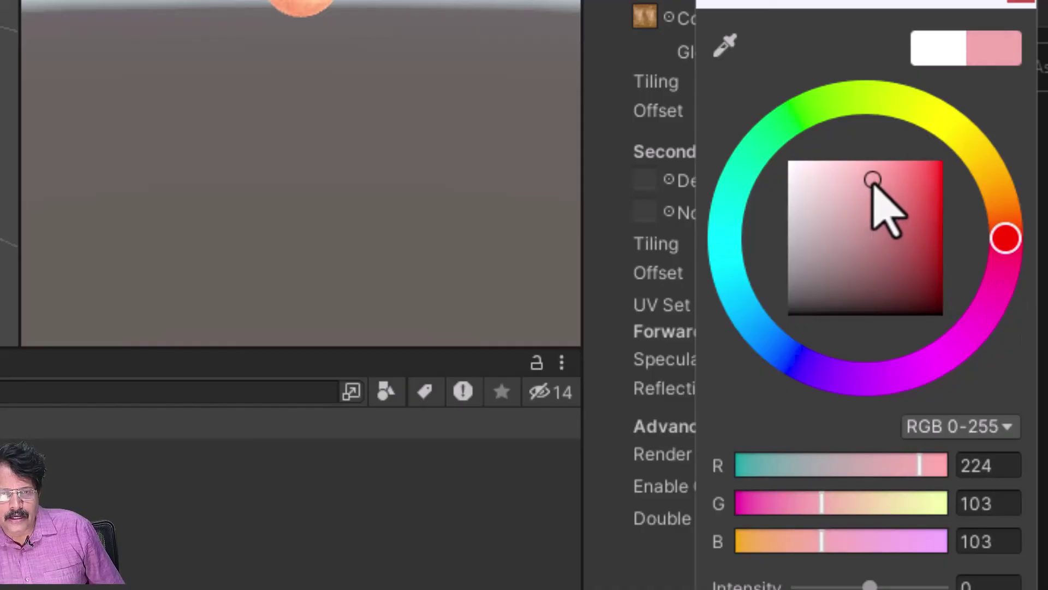
pyautogui.click(1000, 465)
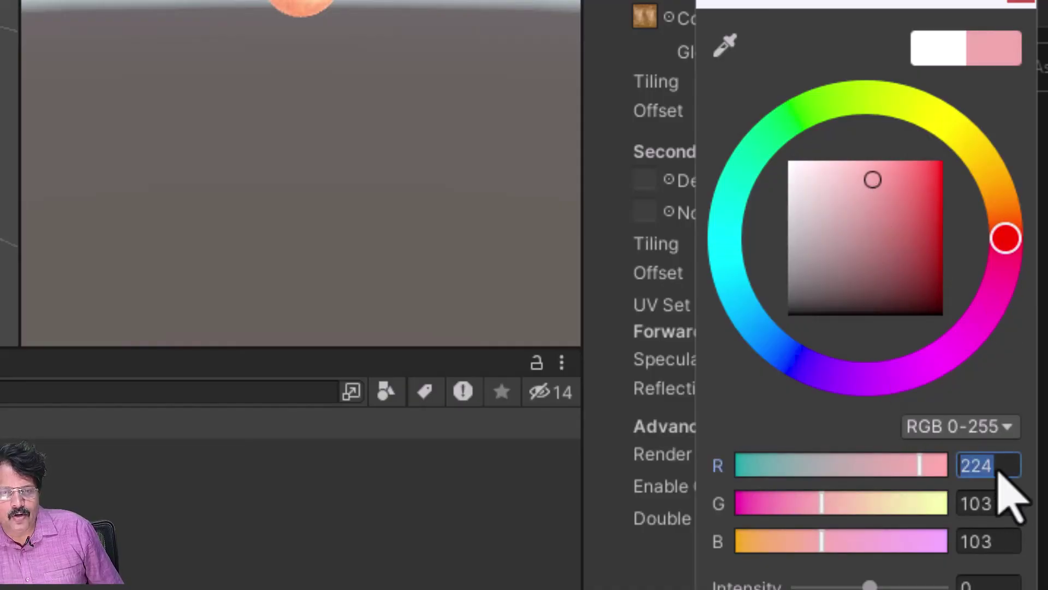
pyautogui.write('222')
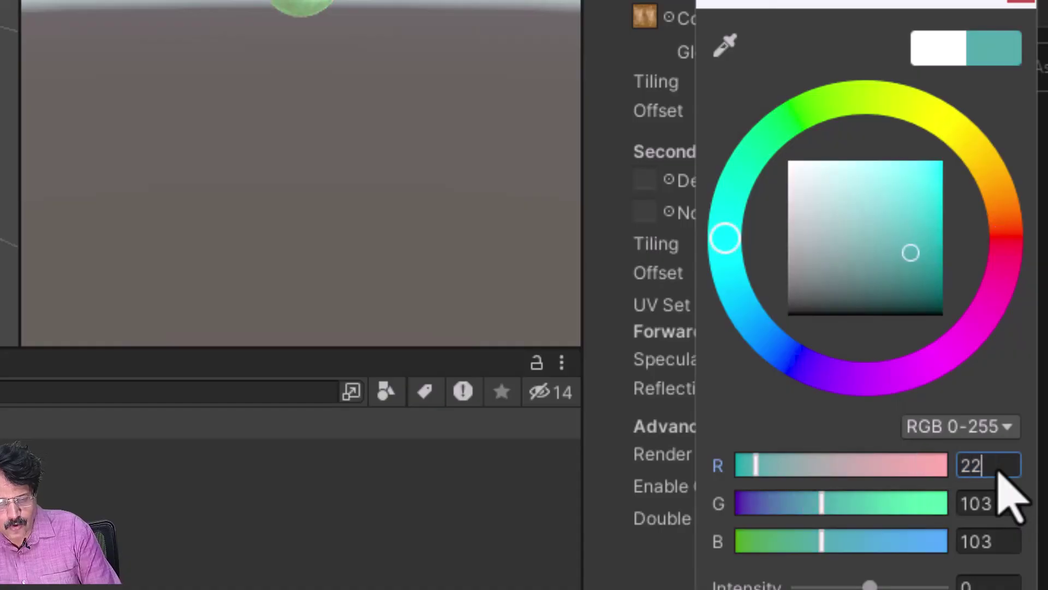
pyautogui.click(991, 503)
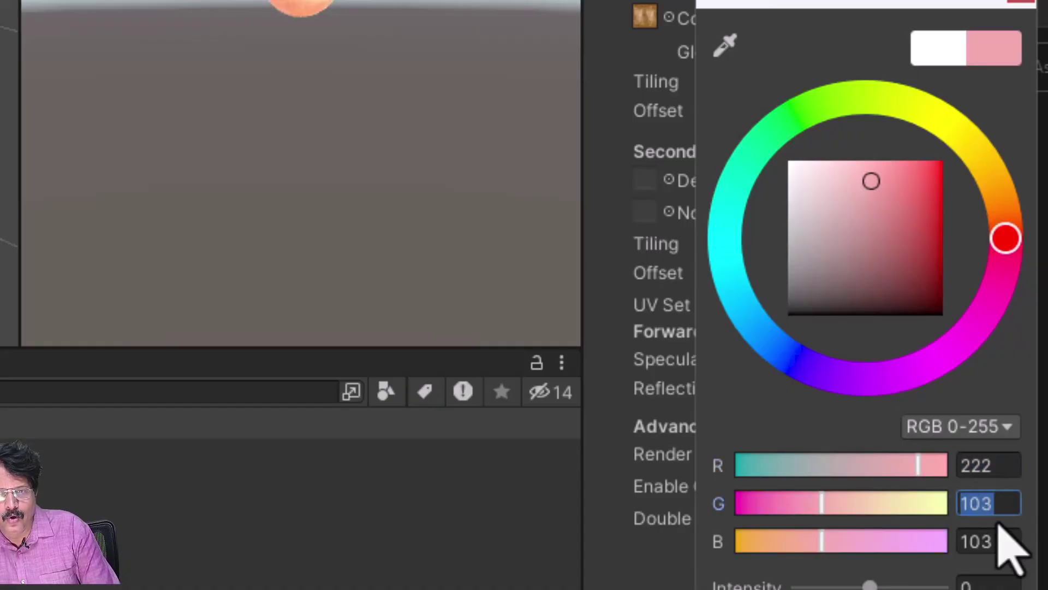
pyautogui.write('8')
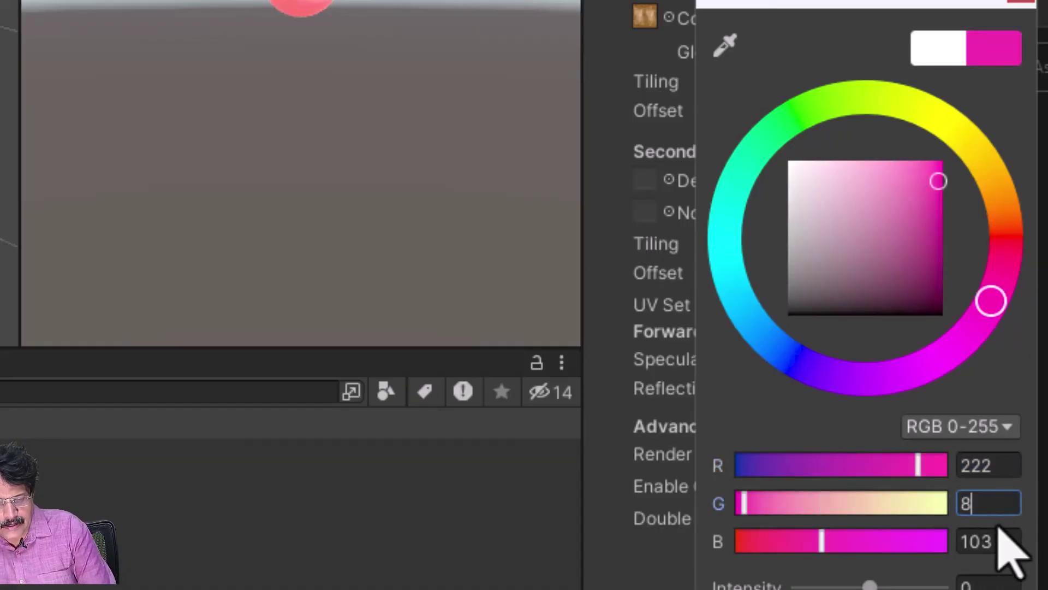
pyautogui.write('2')
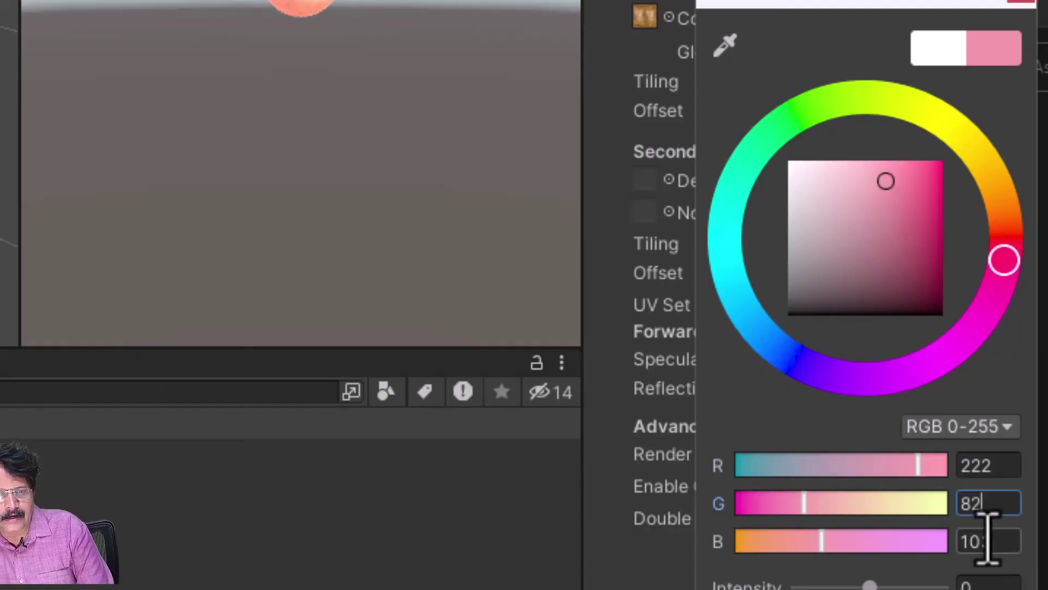
pyautogui.click(997, 541)
pyautogui.write('66')
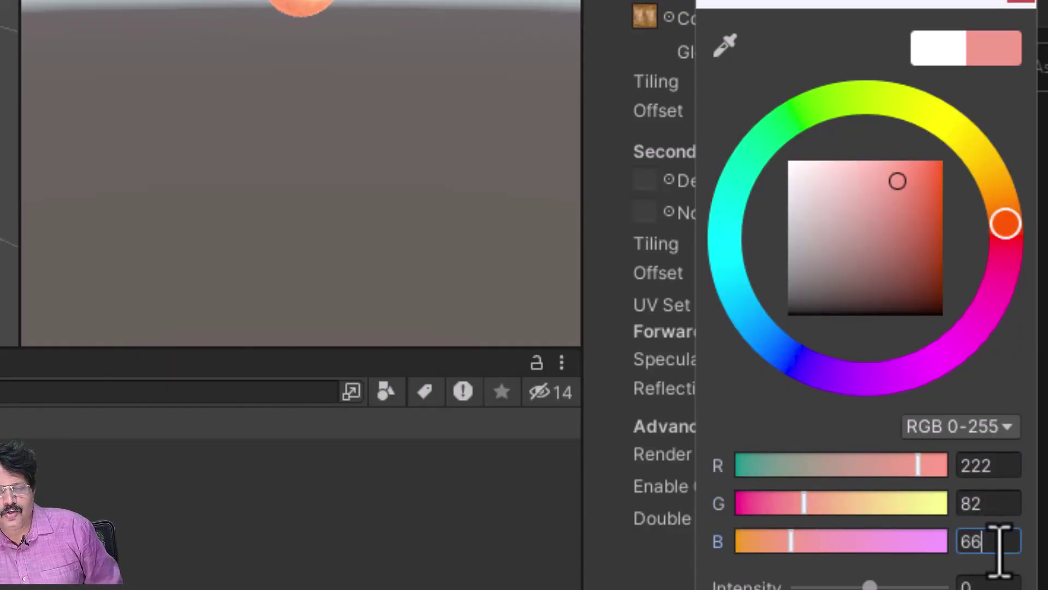
pyautogui.click(1025, 3)
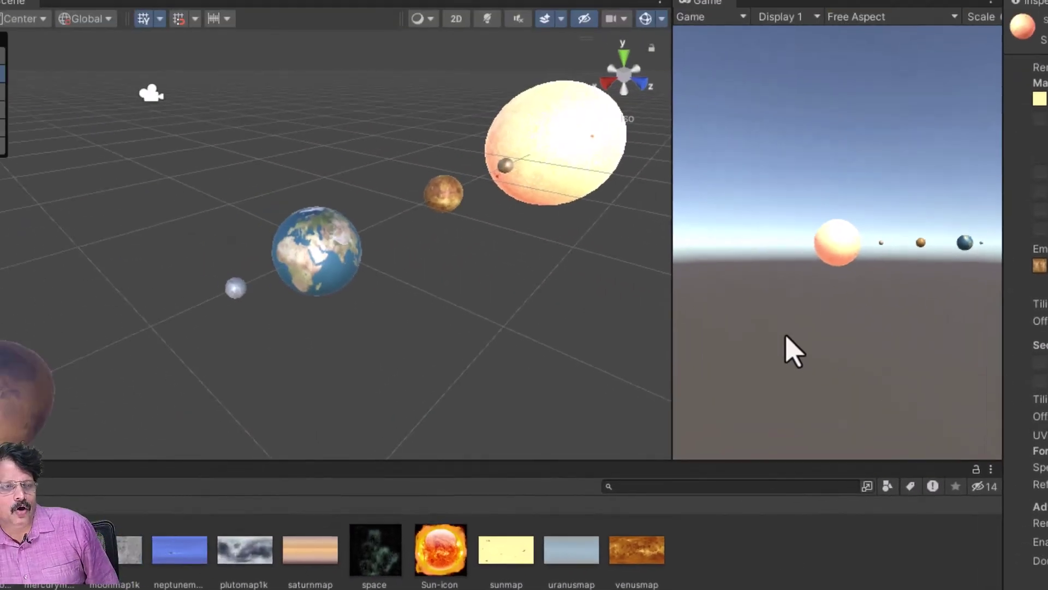
# Step: Check the glowing Sun up close and assign the venusmap texture as the sunmap material's emission map
pyautogui.moveTo(573, 325); pyautogui.dragTo(357, 368, button='middle')
pyautogui.scroll(4, 377, 344)
pyautogui.scroll(-1, 298, 268)
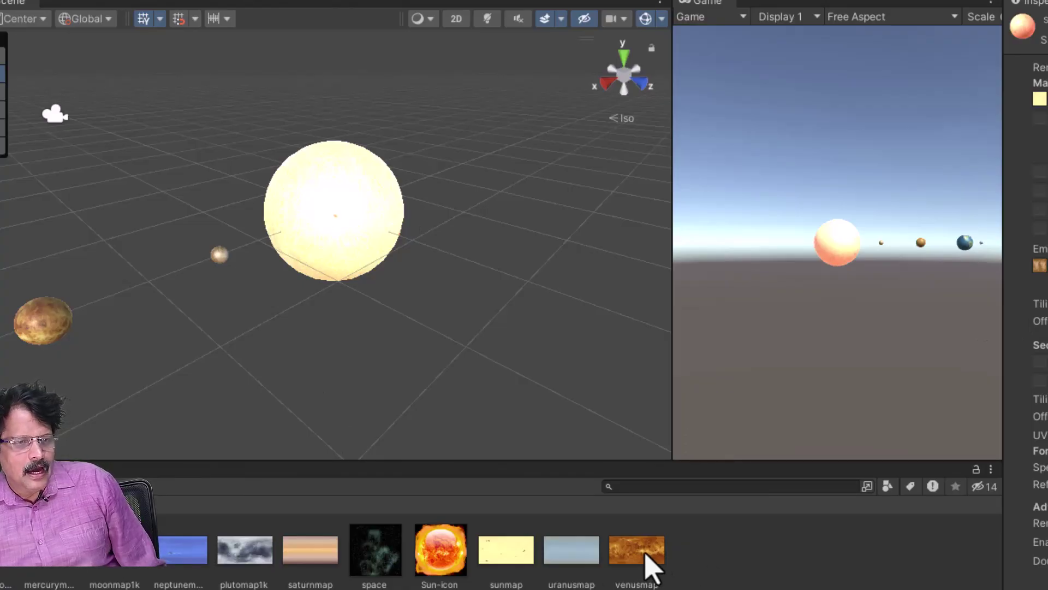
pyautogui.moveTo(645, 563); pyautogui.dragTo(1040, 267)
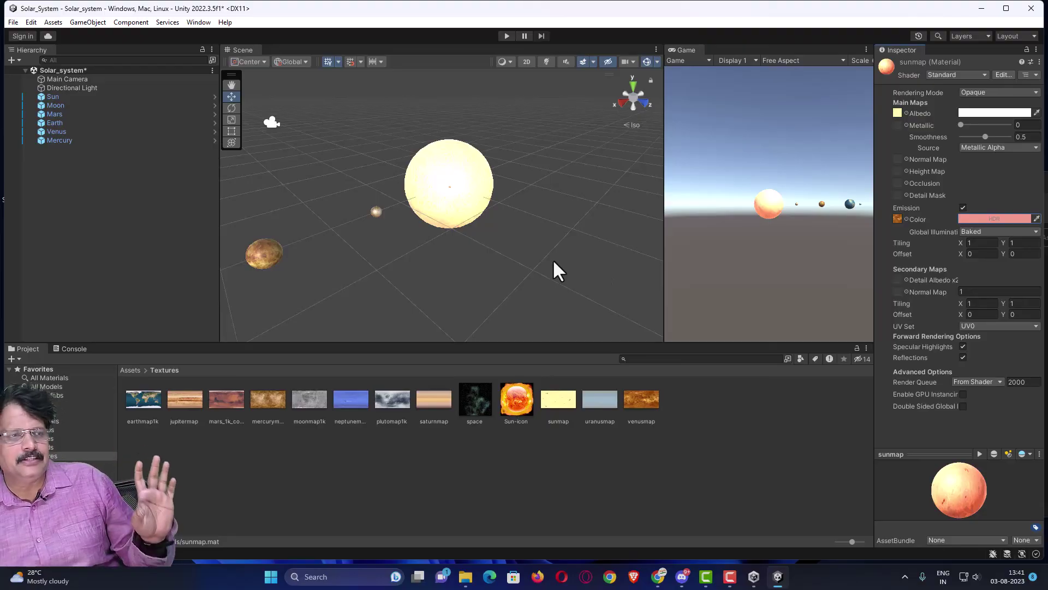
# Step: Save the Solar_system scene with the textured planets and the glowing Sun
pyautogui.scroll(-2, 539, 258)
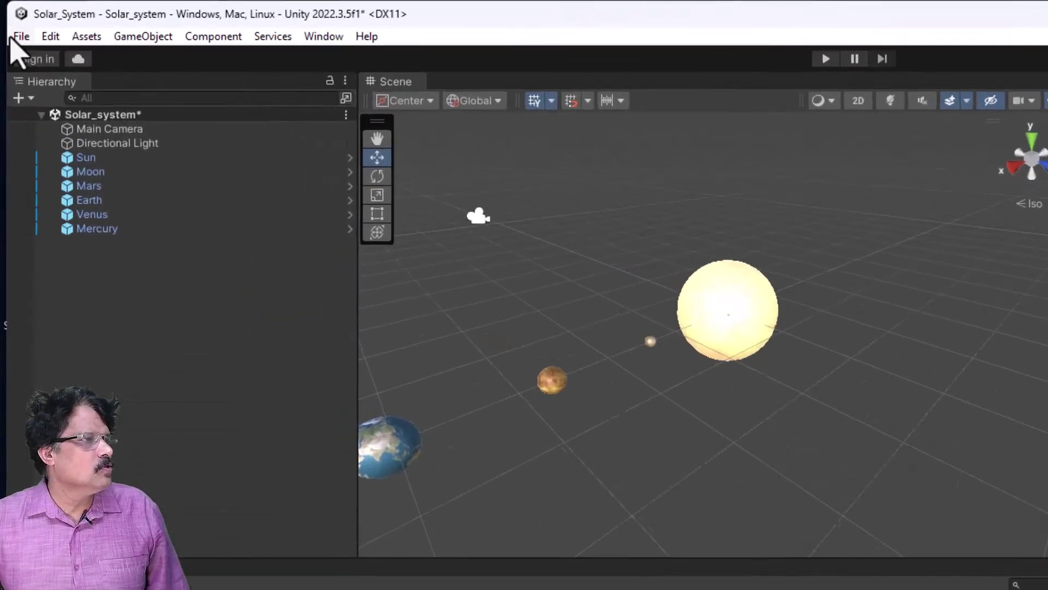
pyautogui.click(13, 22)
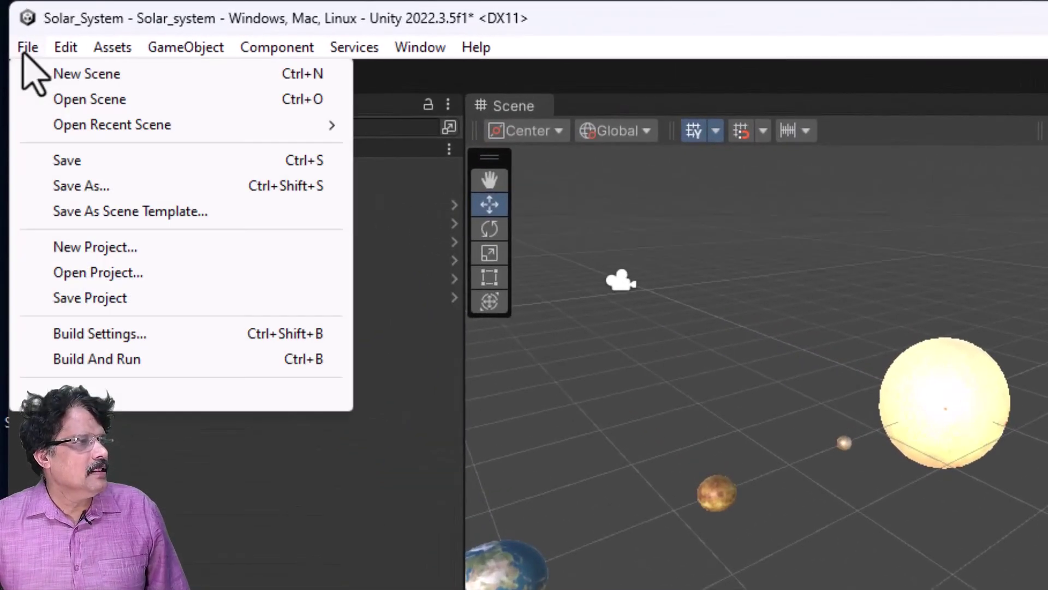
pyautogui.click(69, 162)
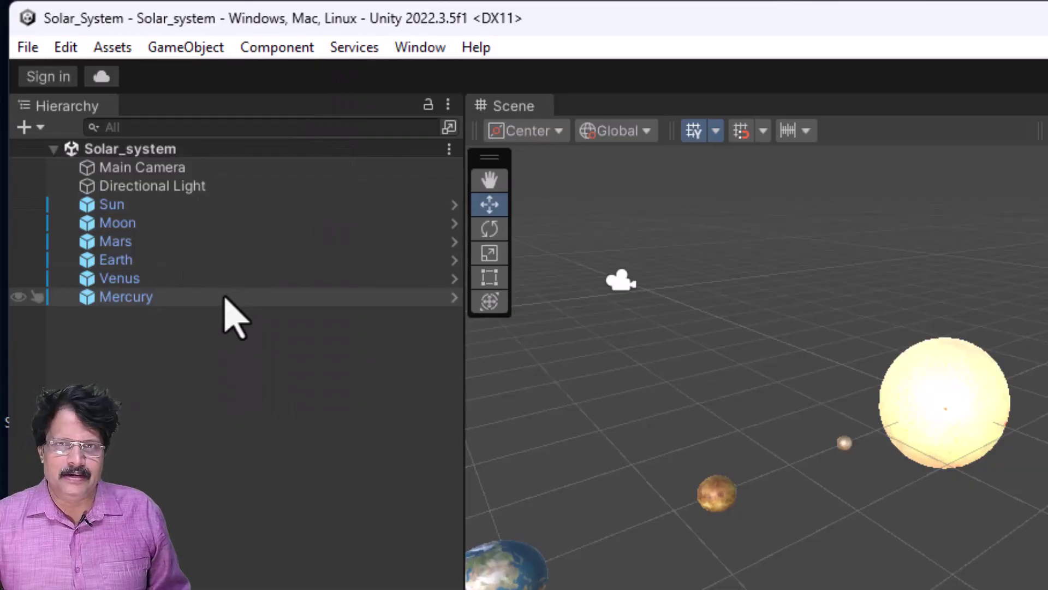